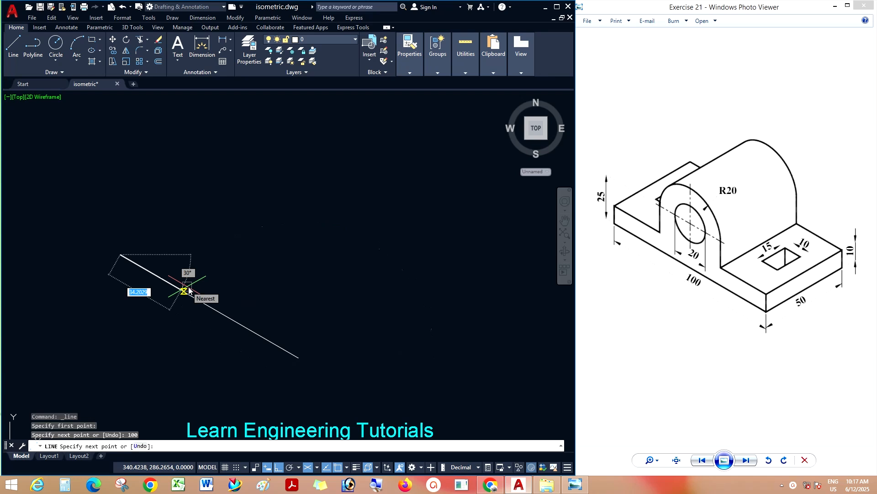
# Complete the base's front face from the 100 bottom edge with a 10 vertical edge, a parallel 100 top edge and a closing edge
pyautogui.press('F5')
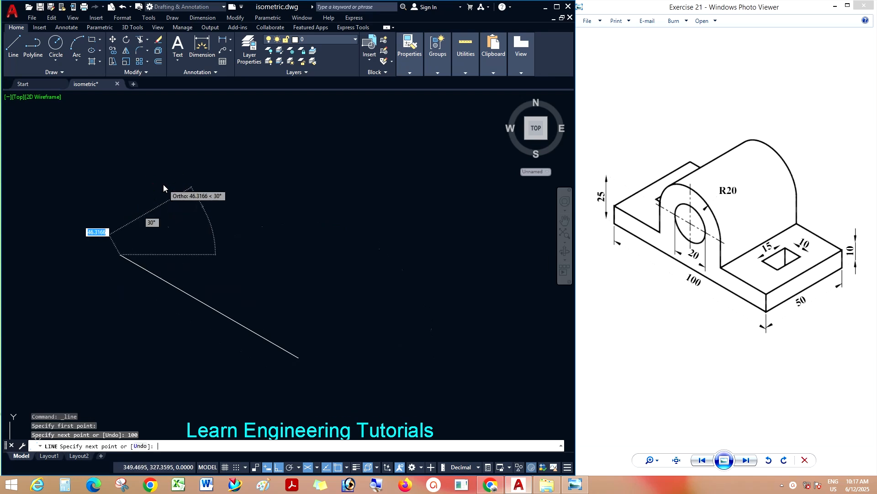
pyautogui.write('10')
pyautogui.press('Return')
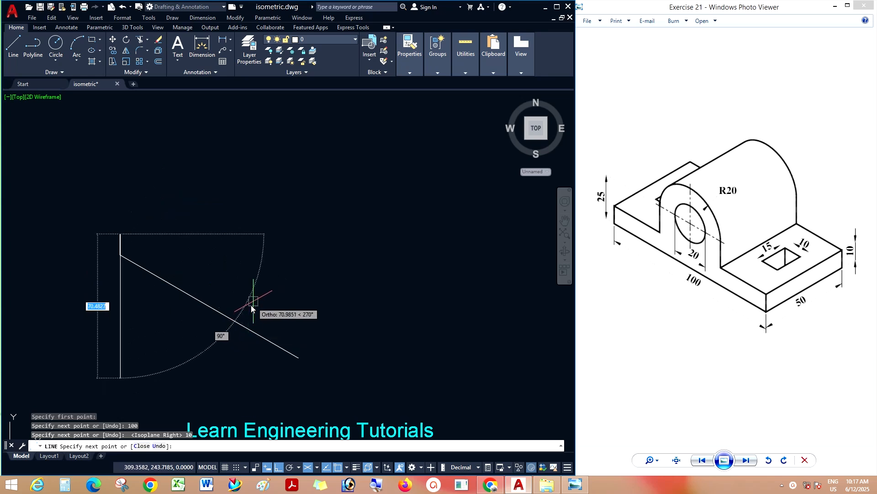
pyautogui.press('F5')
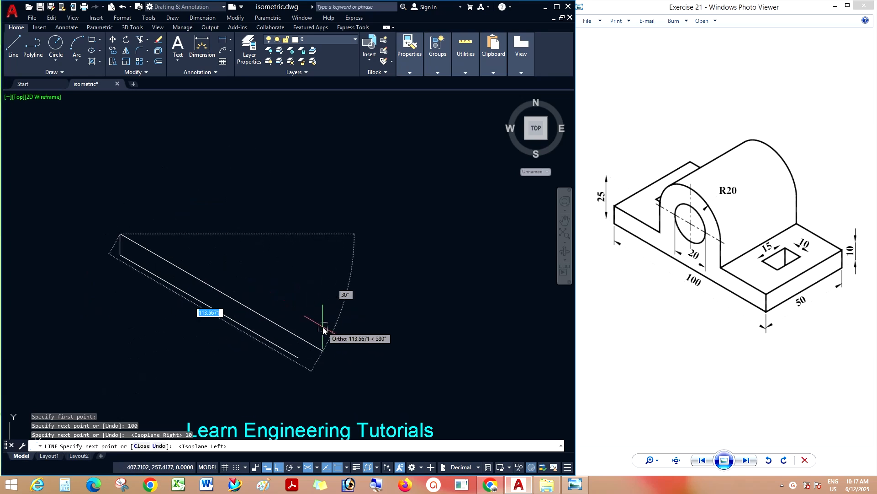
pyautogui.write('100')
pyautogui.press('Return')
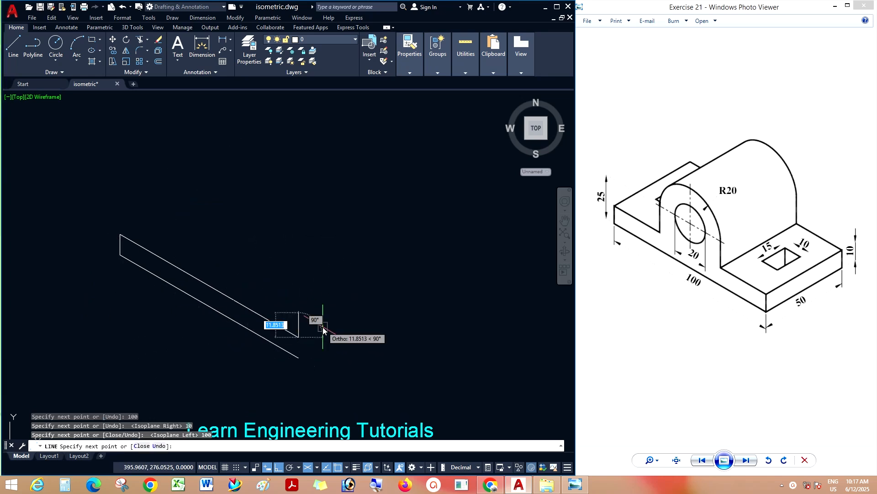
pyautogui.click(298, 358)
pyautogui.press('Escape')
# Draw the base's end face from the lower front corner with a 50 receding edge, a 10 vertical edge and a top edge back to the front corner
pyautogui.rightClick(301, 268)
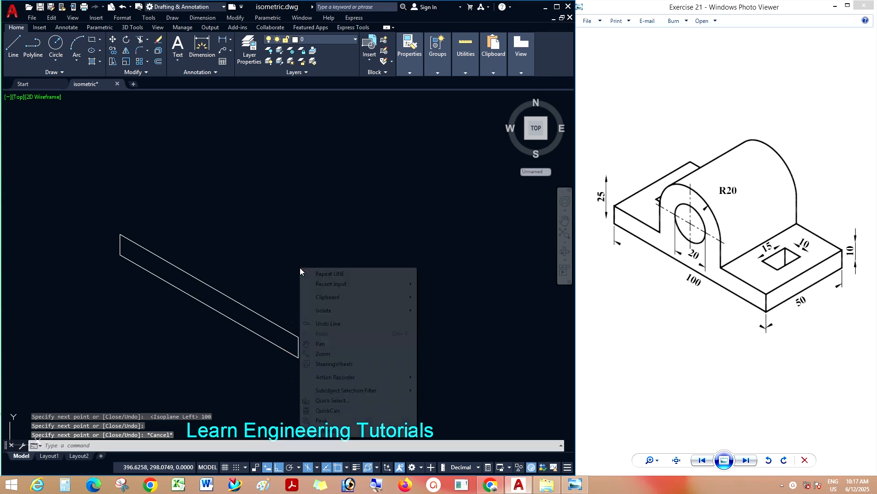
pyautogui.click(315, 275)
pyautogui.click(299, 358)
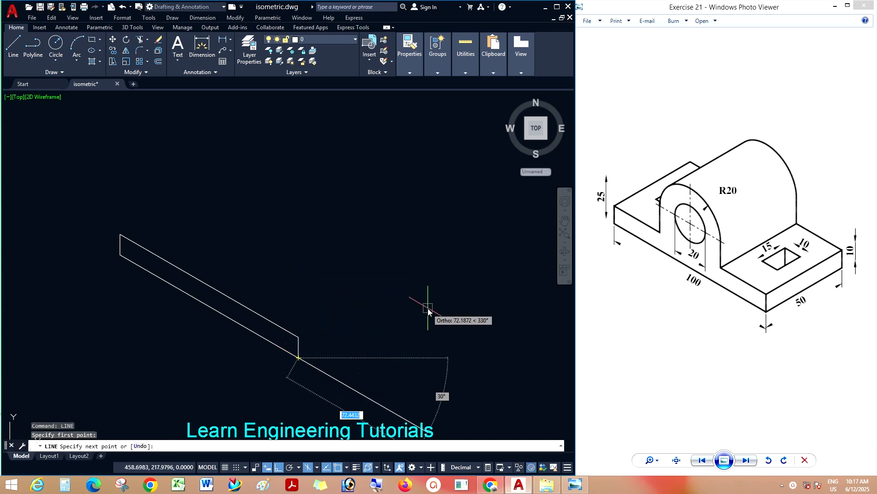
pyautogui.press('F5')
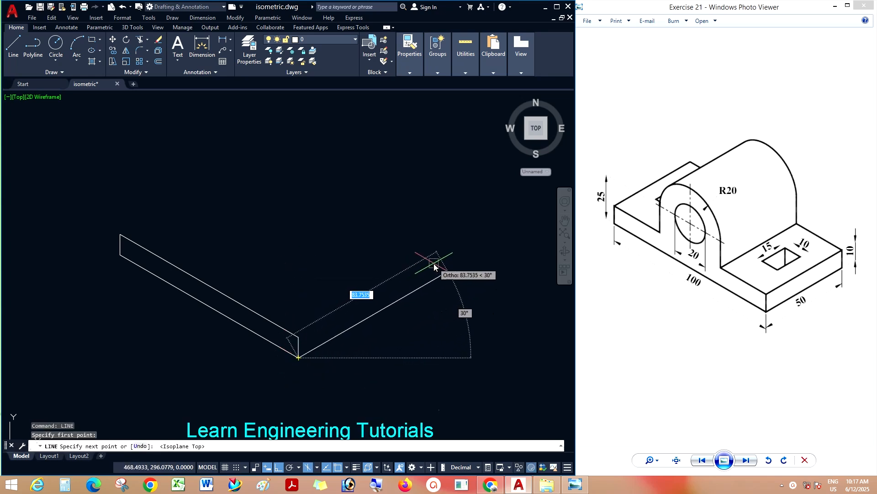
pyautogui.write('50')
pyautogui.press('Return')
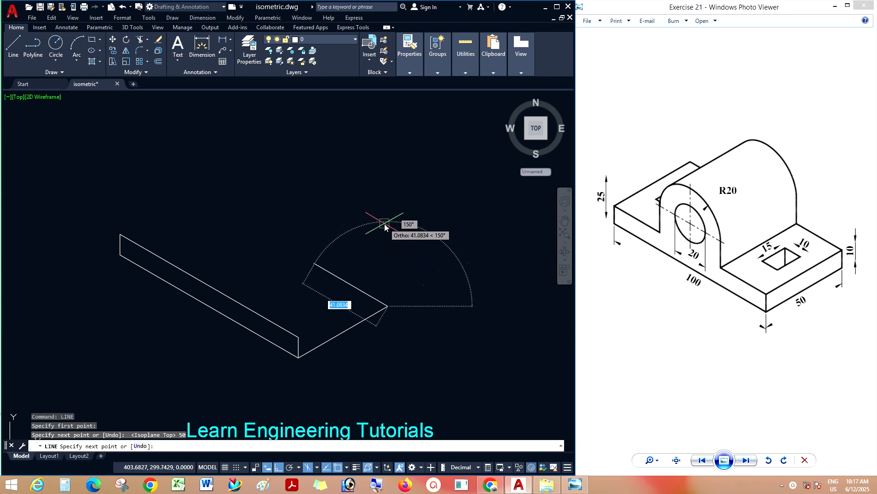
pyautogui.press('F5')
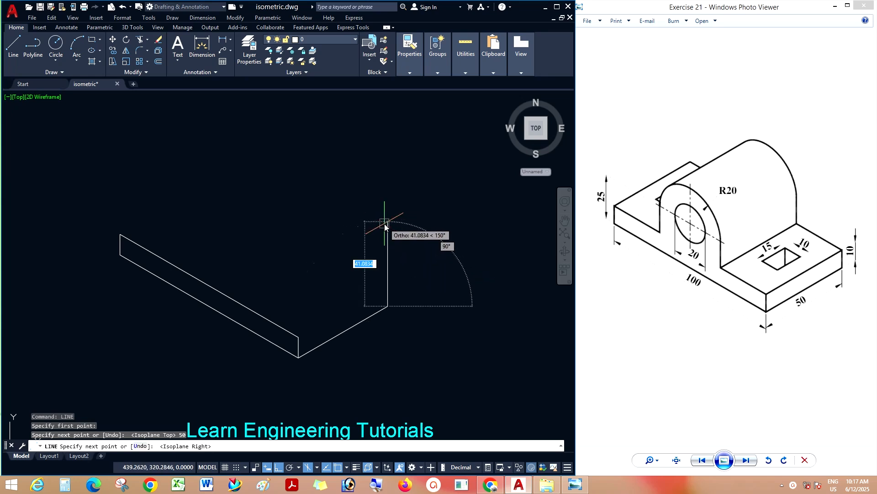
pyautogui.write('10')
pyautogui.press('Return')
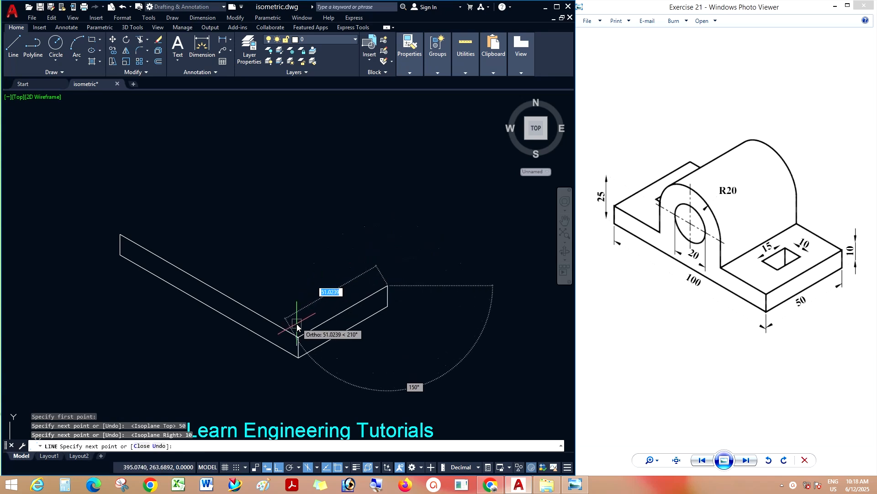
pyautogui.press('Escape')
# Close the base's top face with a 100 back edge from the upper rear corner and a line joining it to the opposite front corner
pyautogui.rightClick(278, 273)
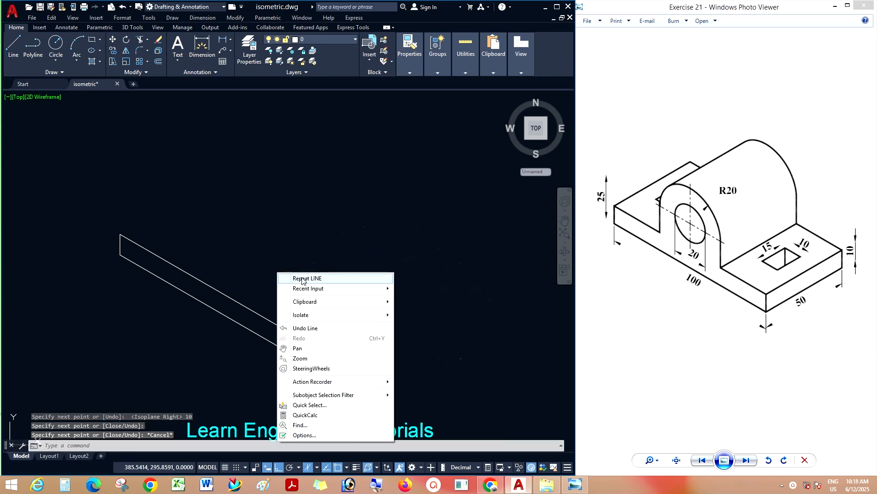
pyautogui.click(302, 278)
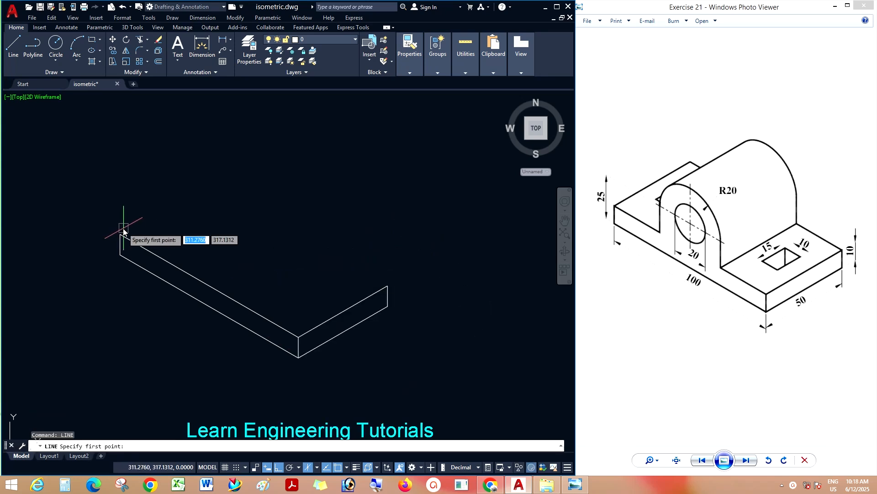
pyautogui.click(394, 287)
pyautogui.press('F5')
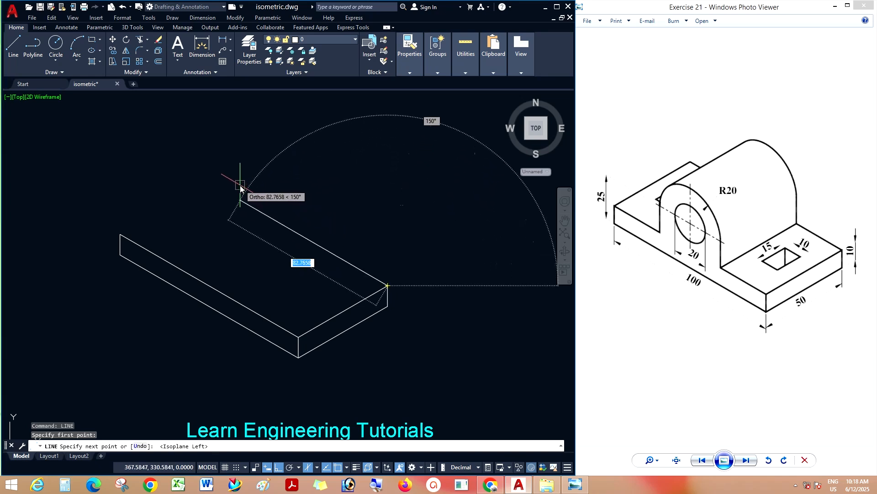
pyautogui.write('100')
pyautogui.press('Return')
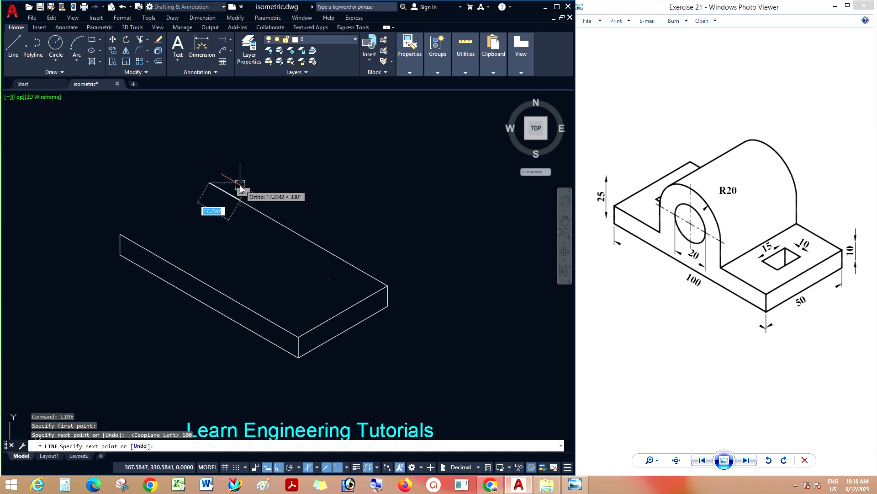
pyautogui.press('Escape')
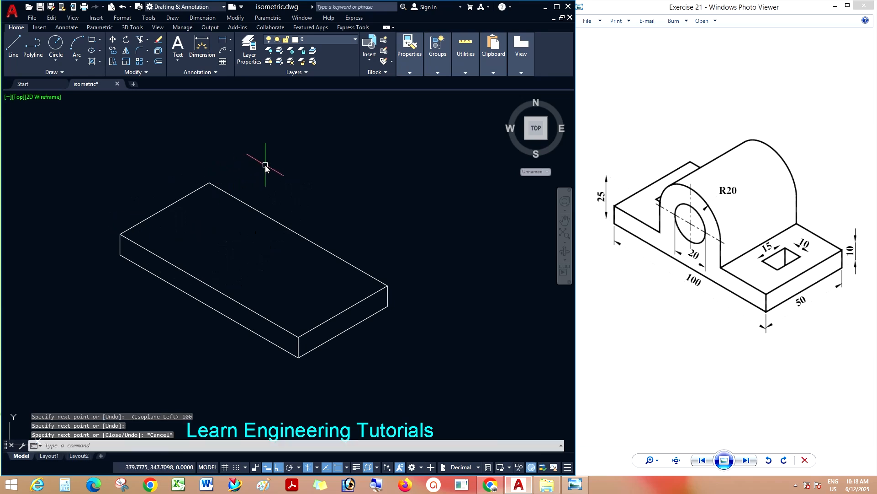
# Replace the front face's top edge with a stepped profile: 30 along the edge, 15 up, 40 across, and down past the base's bottom edge
pyautogui.click(189, 273)
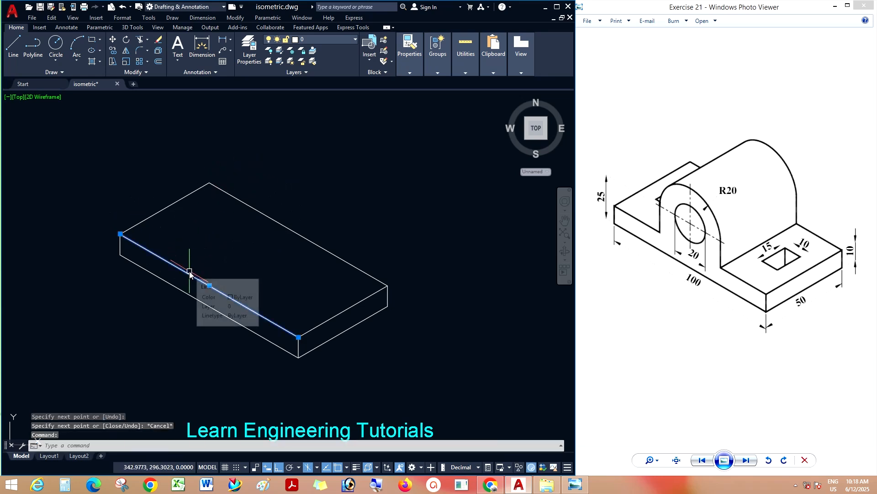
pyautogui.press('Delete')
pyautogui.click(13, 46)
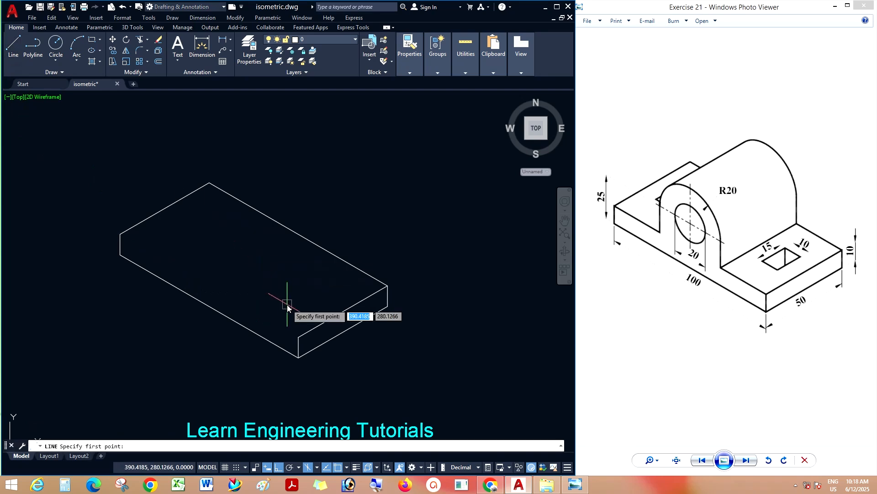
pyautogui.click(299, 337)
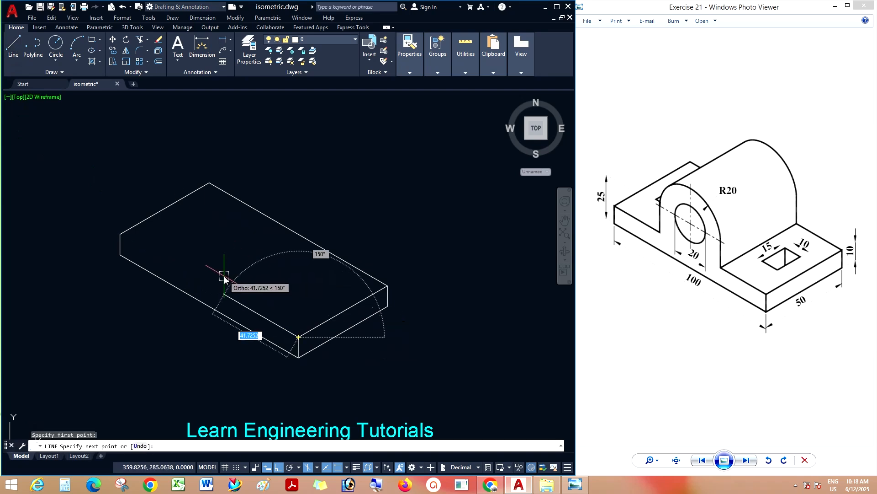
pyautogui.write('30')
pyautogui.press('Return')
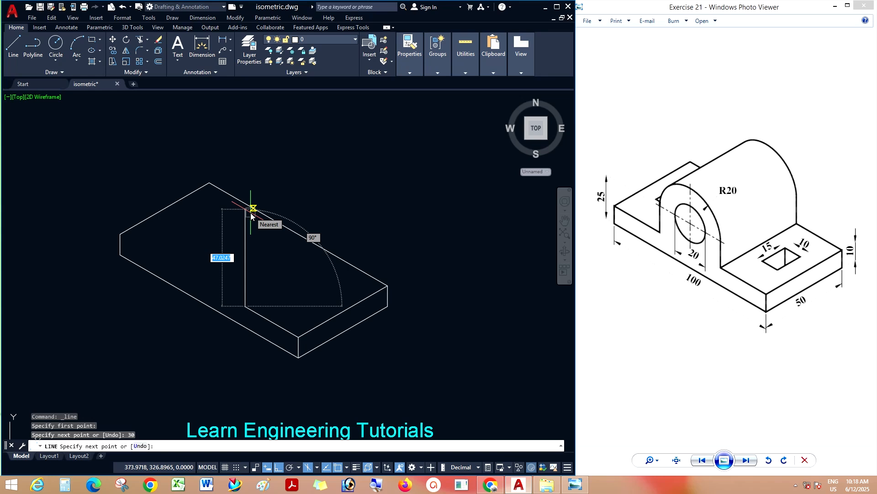
pyautogui.write('15')
pyautogui.press('Return')
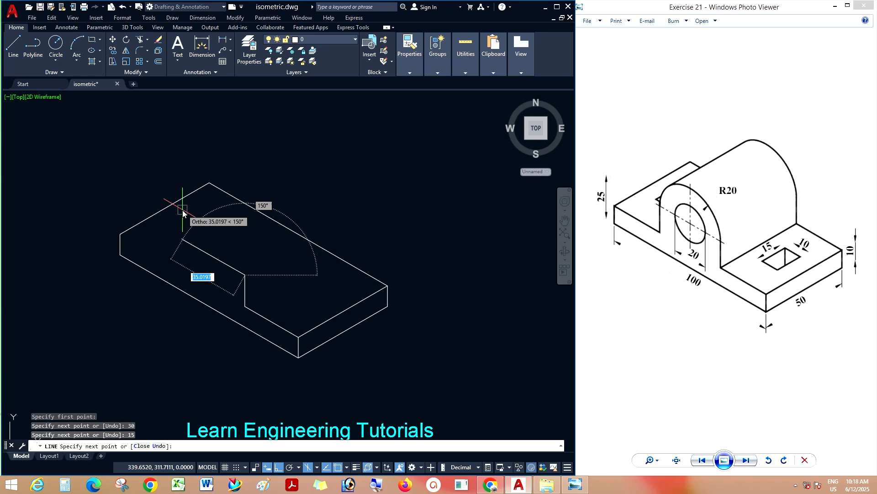
pyautogui.write('40')
pyautogui.press('Return')
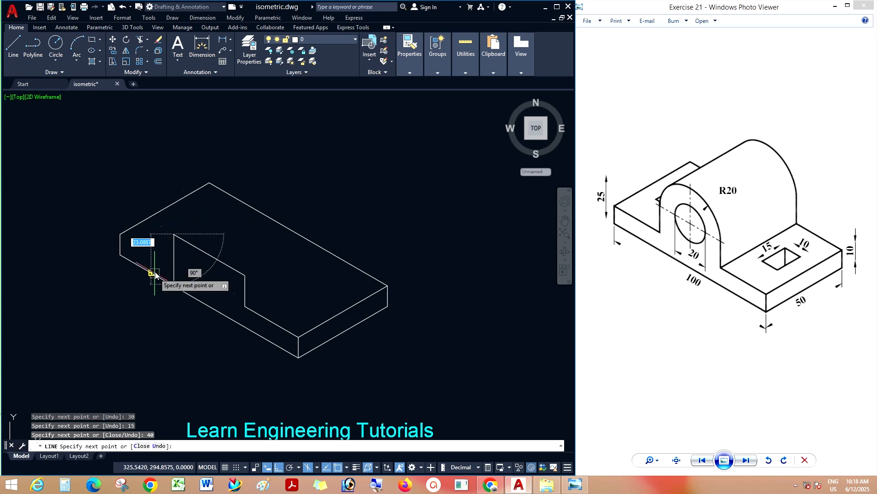
pyautogui.click(137, 316)
pyautogui.press('Escape')
# Draw a line about 55 long from the far upper front corner along the front edge direction, crossing the profile's long vertical
pyautogui.rightClick(80, 157)
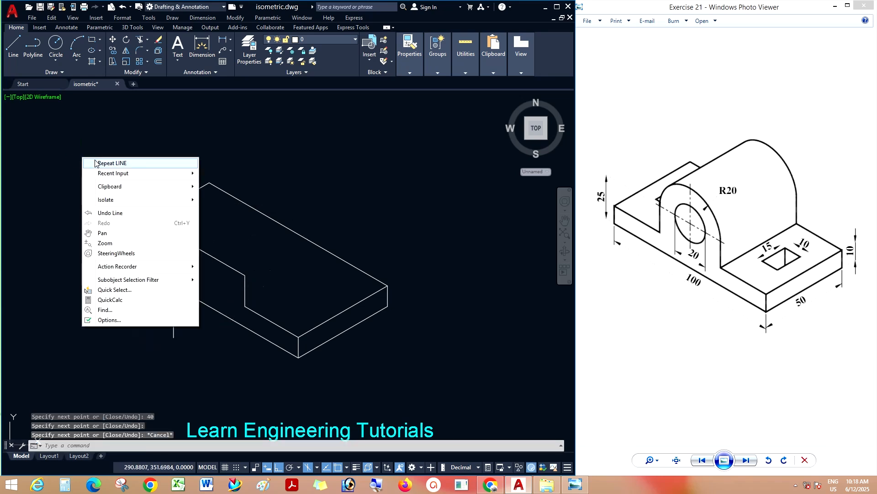
pyautogui.click(97, 163)
pyautogui.click(121, 234)
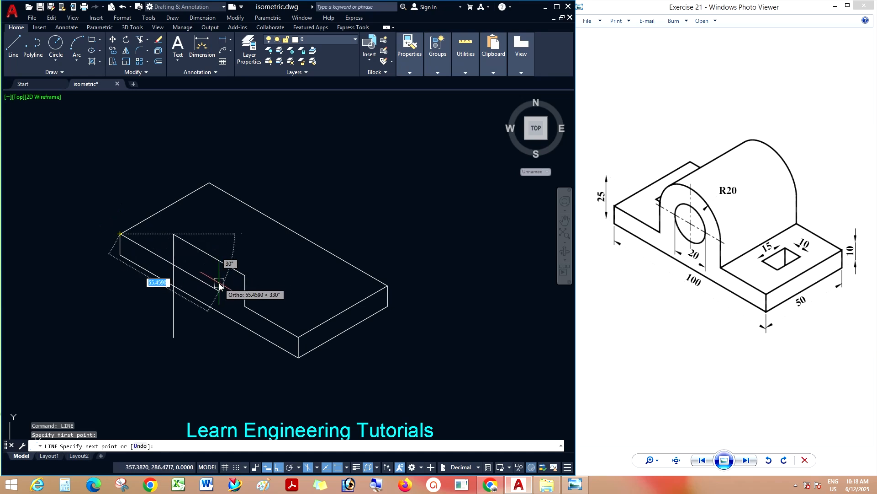
pyautogui.click(227, 264)
pyautogui.press('Escape')
# Trim the new edge beyond the long vertical and the vertical's excess below that edge
pyautogui.click(139, 41)
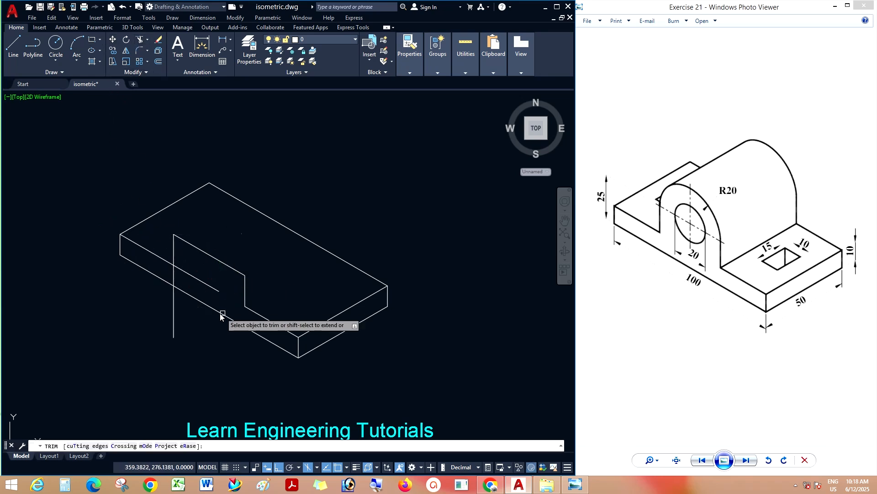
pyautogui.click(194, 276)
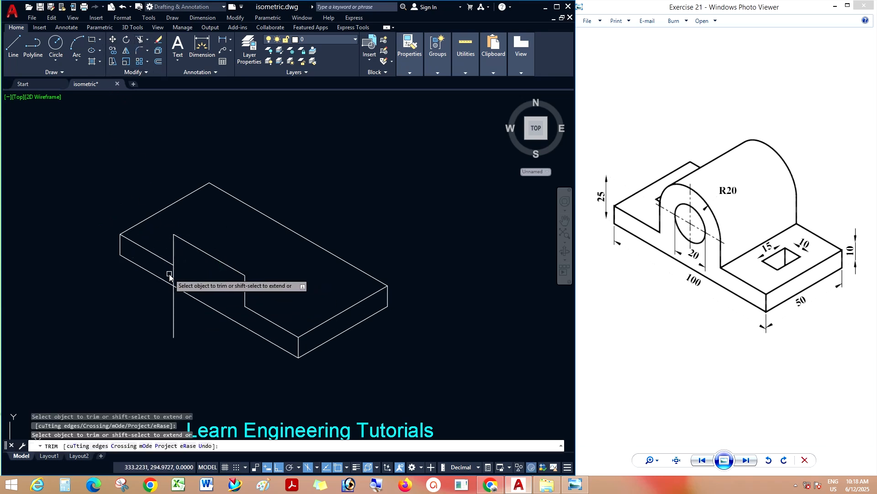
pyautogui.click(174, 275)
pyautogui.click(174, 303)
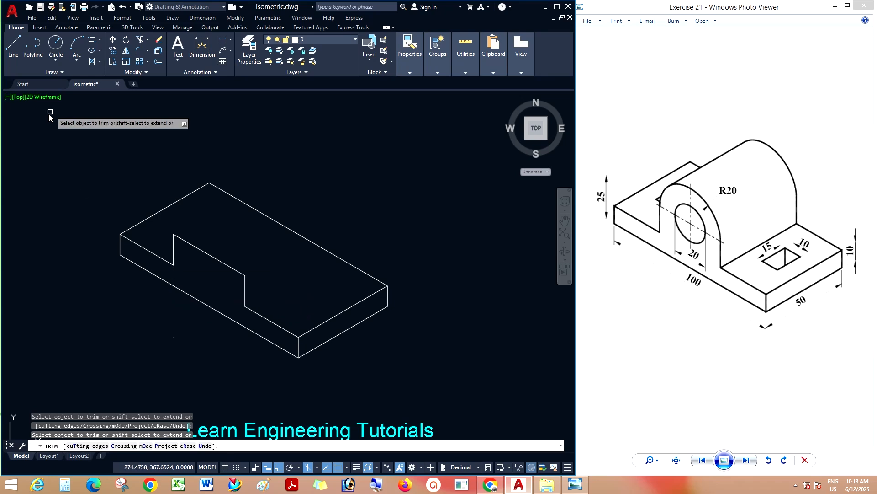
pyautogui.press('Escape')
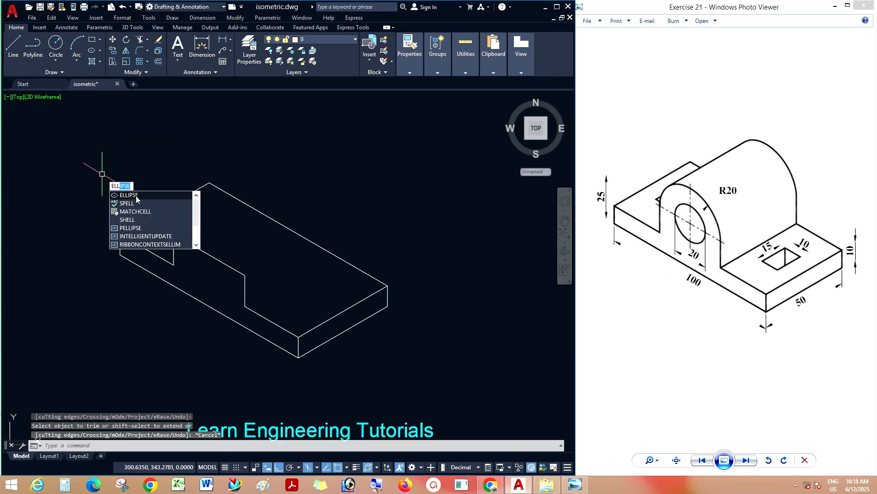
# Draw a radius 20 isocircle on the front face, centred on the midpoint of the 40 line
pyautogui.click(136, 195)
pyautogui.write('I')
pyautogui.press('Return')
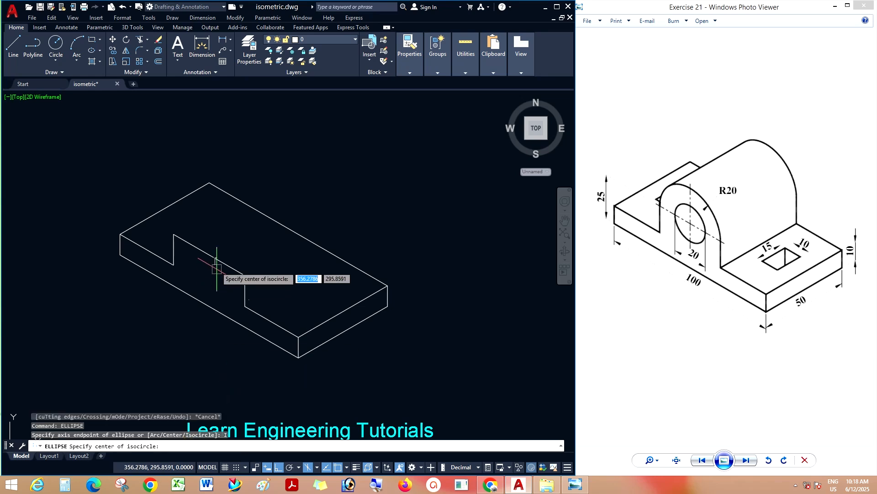
pyautogui.click(209, 255)
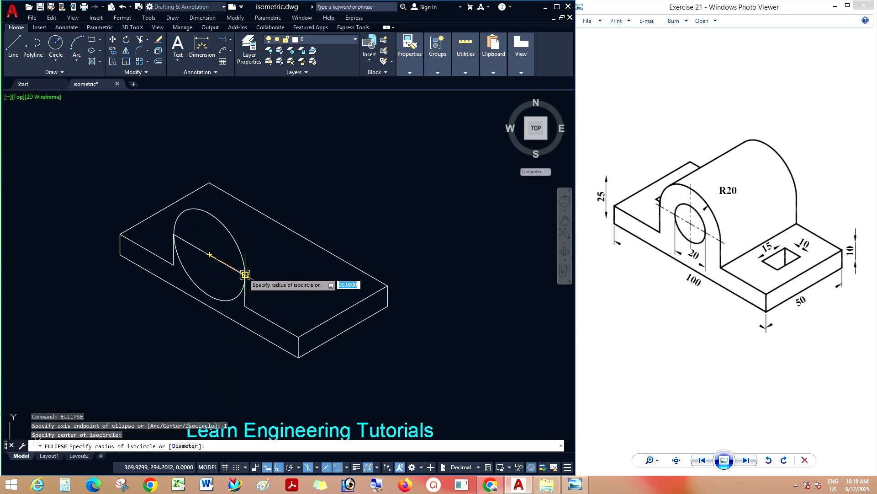
pyautogui.click(246, 275)
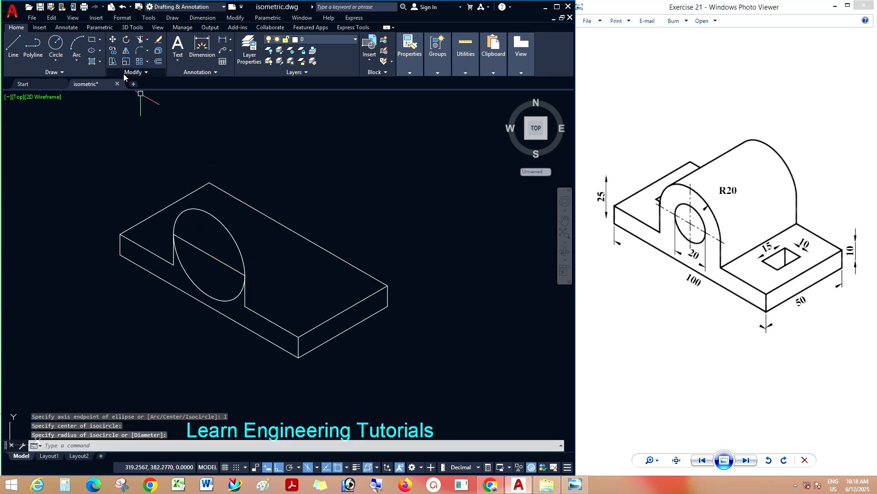
# Trim away the lower half of the isocircle and the 40 line across it, leaving an arched outline
pyautogui.click(140, 39)
pyautogui.click(185, 276)
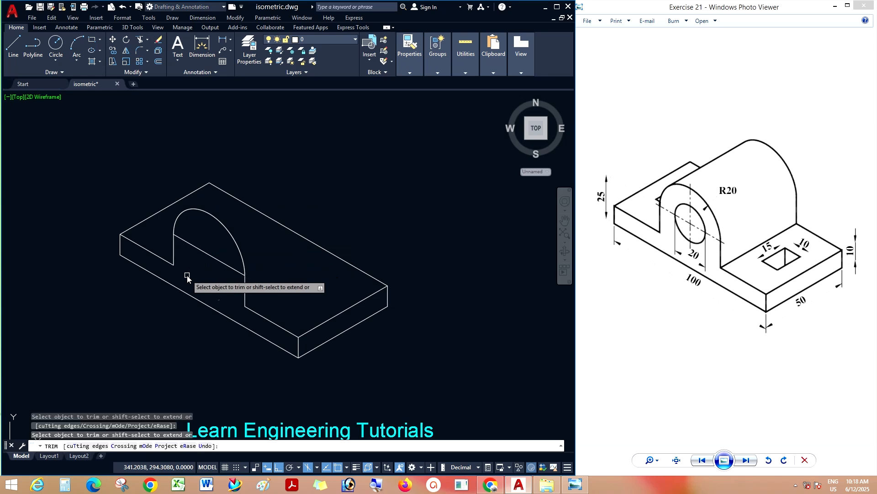
pyautogui.click(210, 255)
pyautogui.rightClick(373, 191)
pyautogui.click(389, 196)
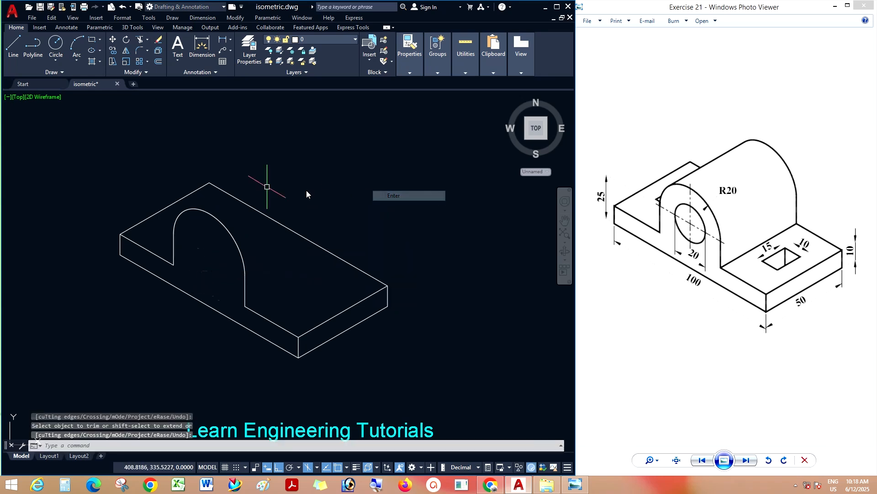
# Draw a 50 receding line on the base's top face from the foot of the arch's vertical side nearest the end face
pyautogui.click(14, 46)
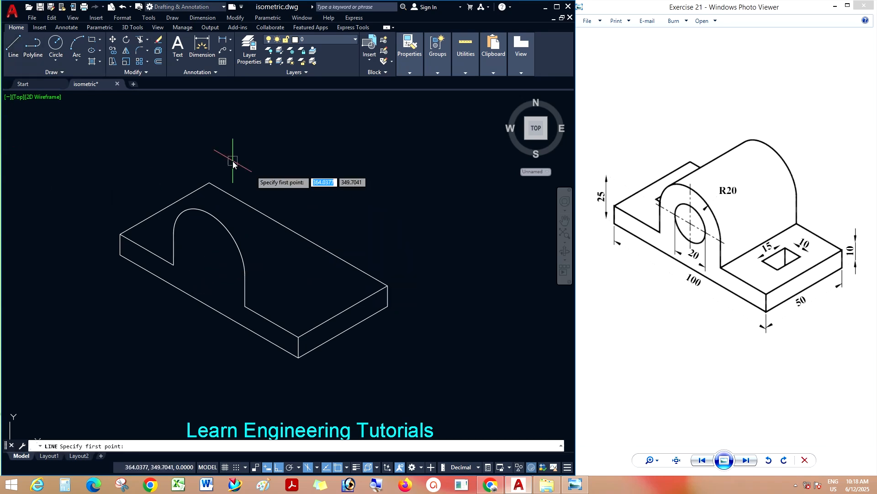
pyautogui.click(245, 306)
pyautogui.press('F5')
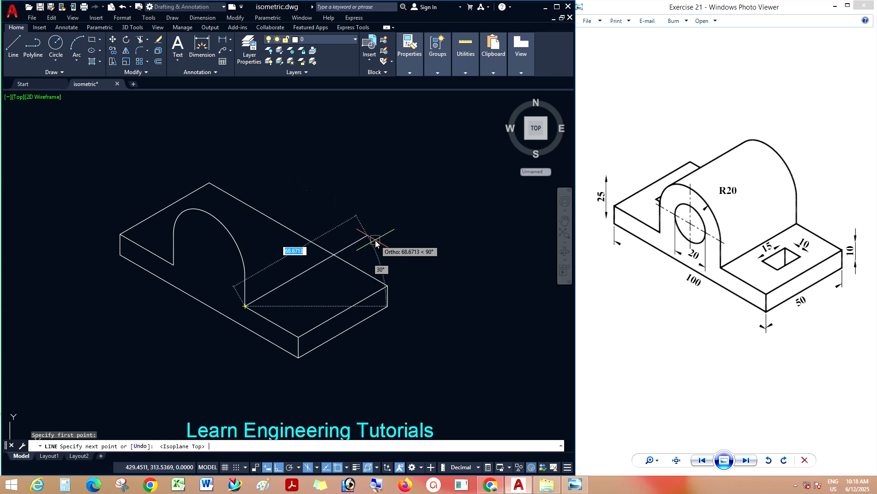
pyautogui.write('50')
pyautogui.press('Return')
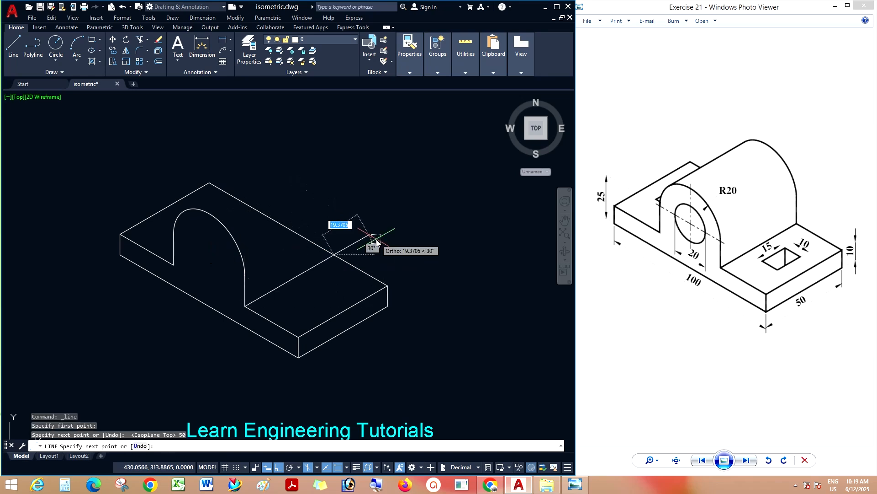
# Draw a 50 receding line from the arch's upper quadrant, parallel to the receding line at the arch's foot
pyautogui.press('Return')
pyautogui.rightClick(291, 160)
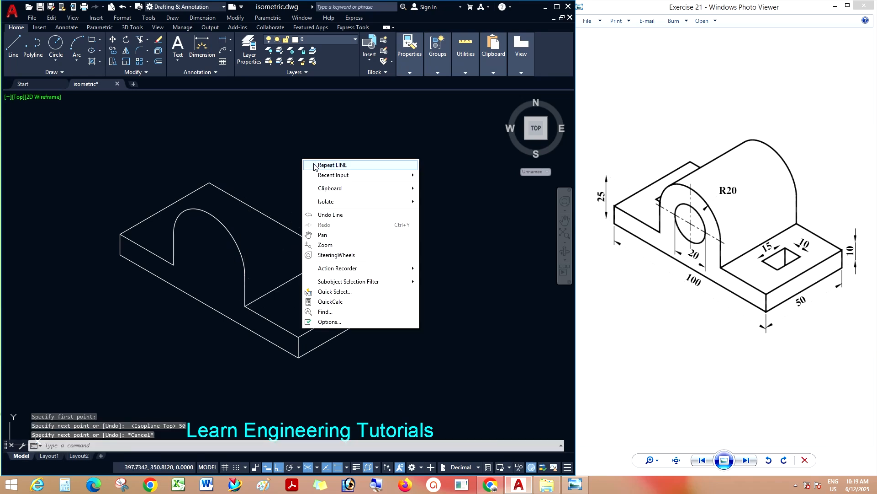
pyautogui.click(317, 166)
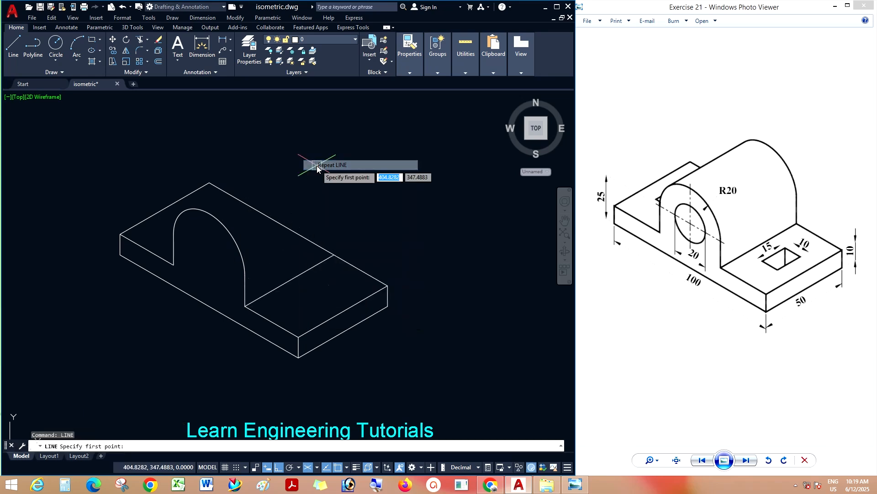
pyautogui.click(184, 212)
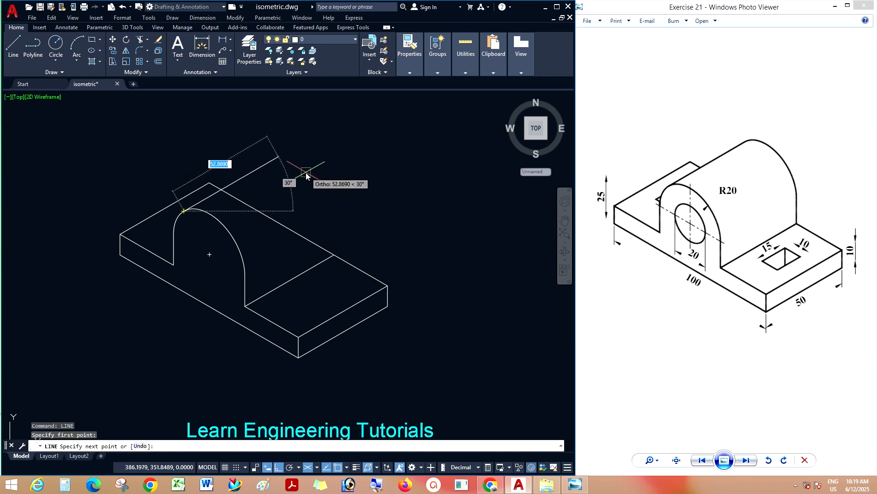
pyautogui.write('50')
pyautogui.press('Return')
pyautogui.press('Escape')
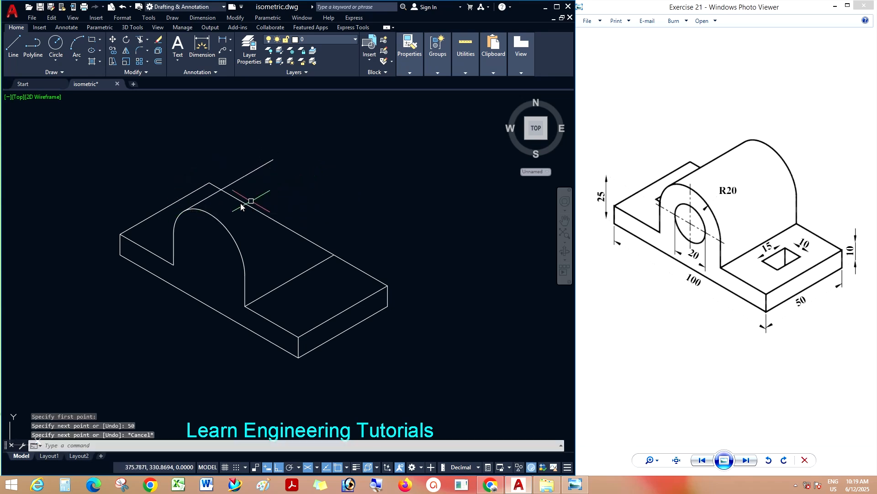
# Copy the arch and its long vertical side from the vertical's foot to the far end of the receding line on the base
pyautogui.click(246, 230)
pyautogui.click(225, 285)
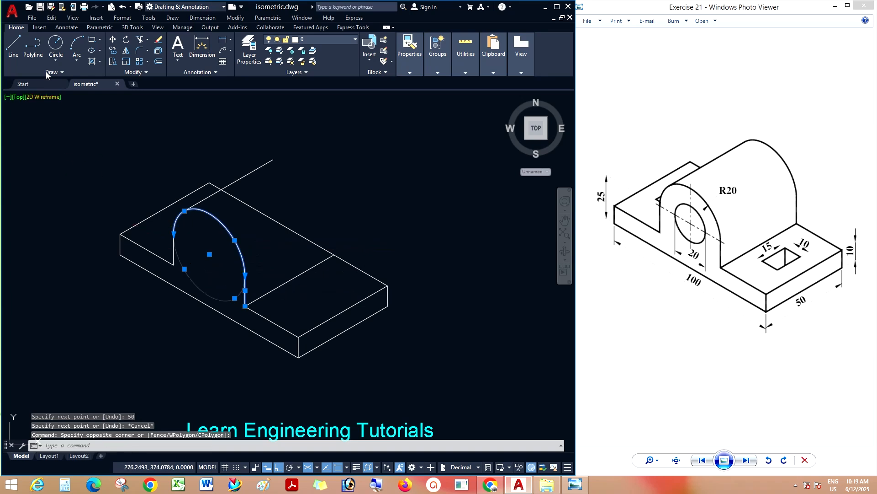
pyautogui.click(112, 50)
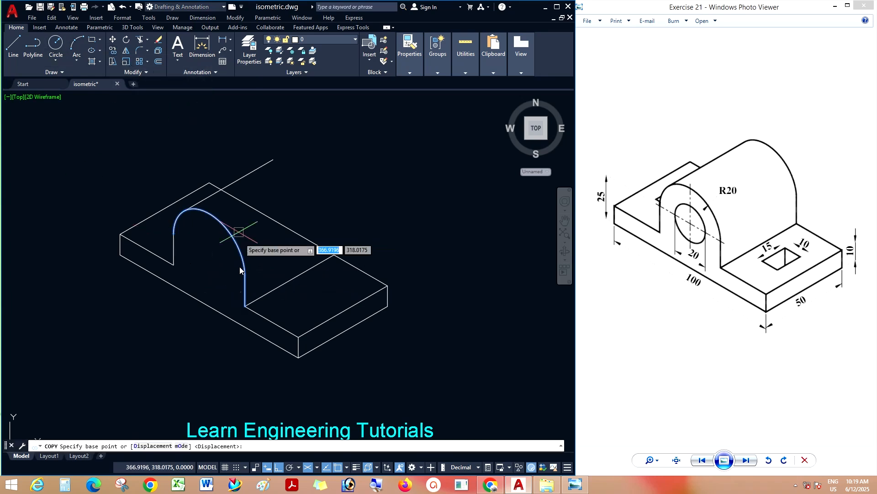
pyautogui.click(246, 306)
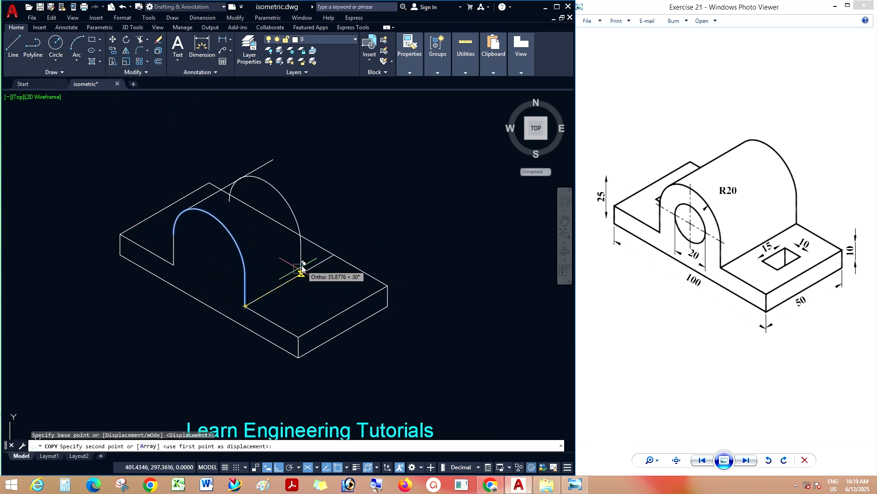
pyautogui.click(333, 254)
pyautogui.press('Return')
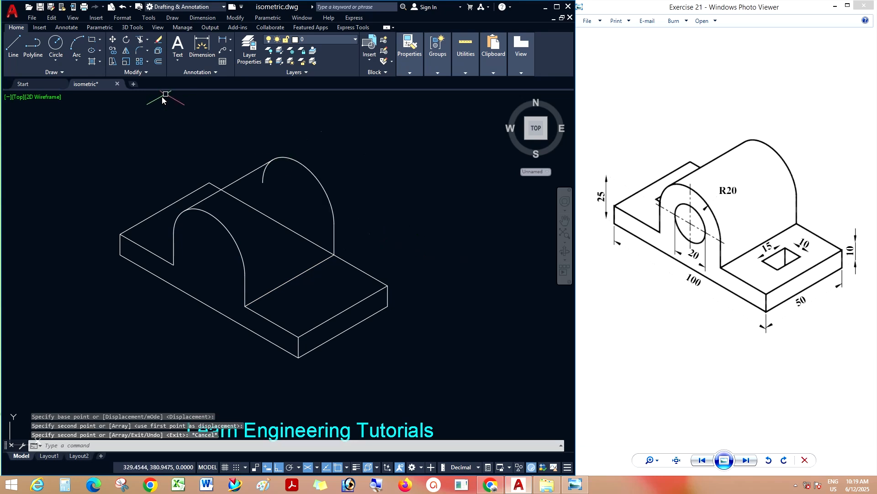
# Trim the rear arch's hidden portion below the upper receding line and the base's back edge hidden behind the arched body
pyautogui.click(140, 39)
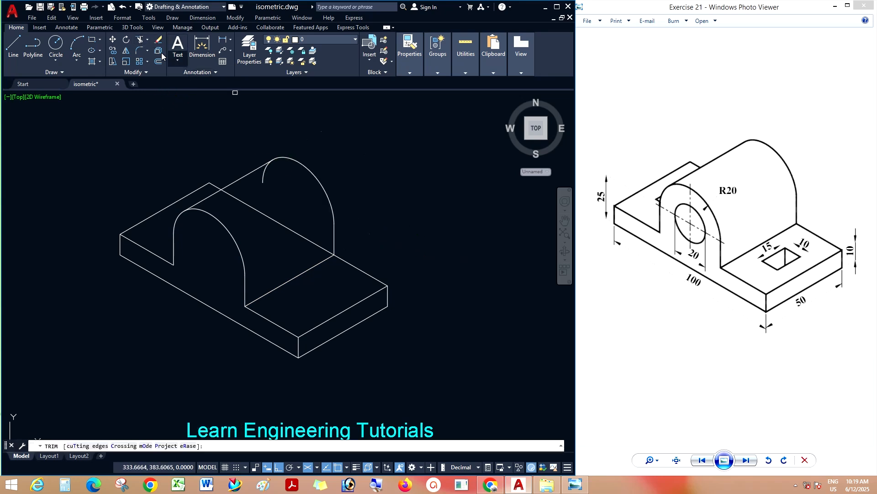
pyautogui.click(268, 169)
pyautogui.press('Escape')
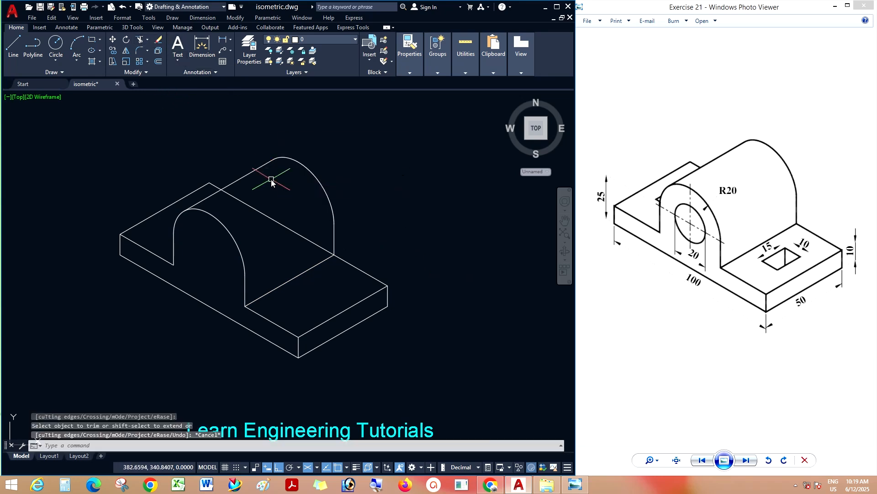
pyautogui.click(141, 40)
pyautogui.click(269, 217)
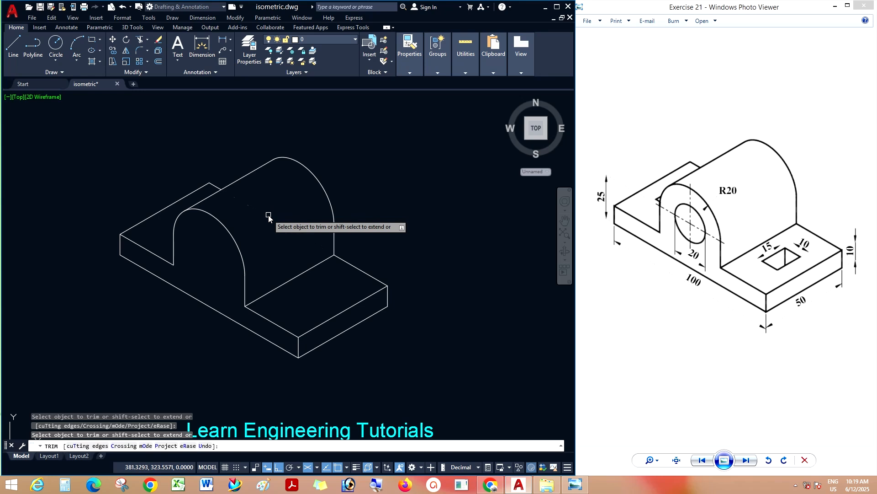
pyautogui.press('Escape')
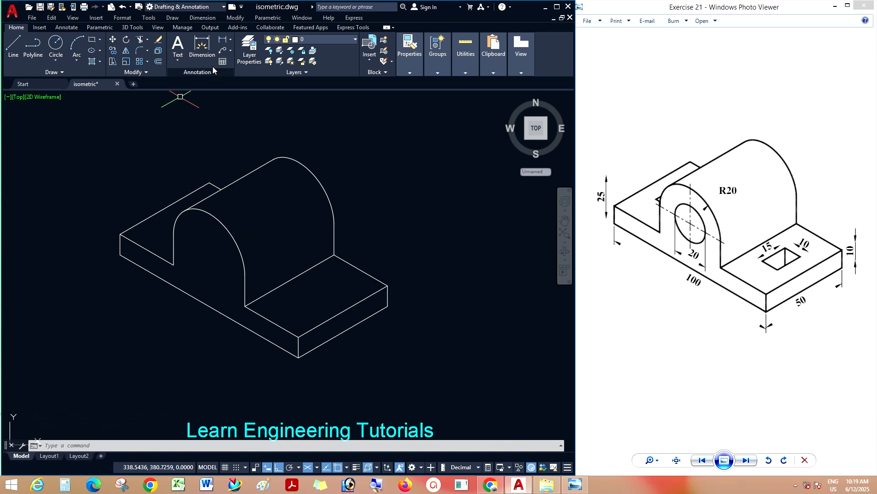
# Offset the top edge of the base's end face 10 inward across the top face
pyautogui.click(205, 20)
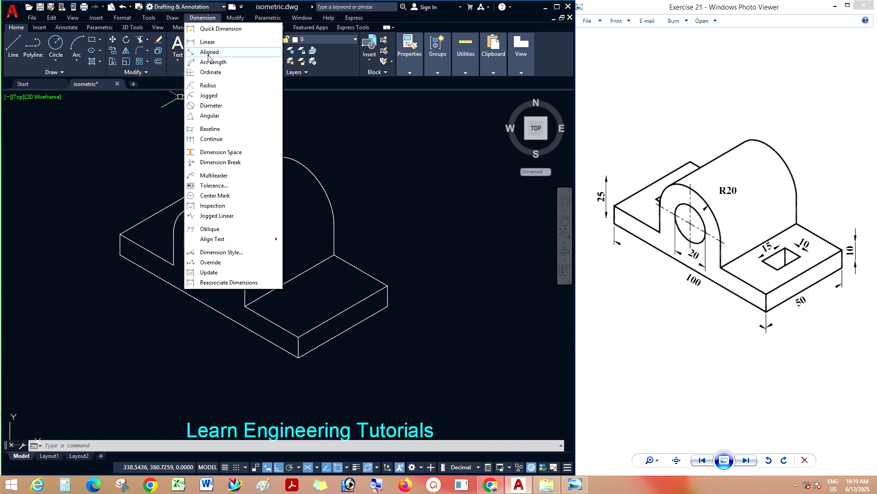
pyautogui.moveTo(235, 19)
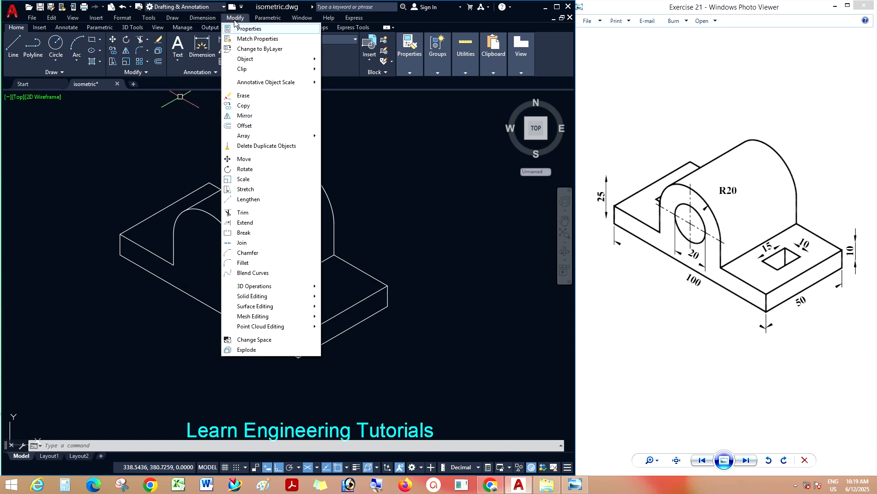
pyautogui.click(245, 125)
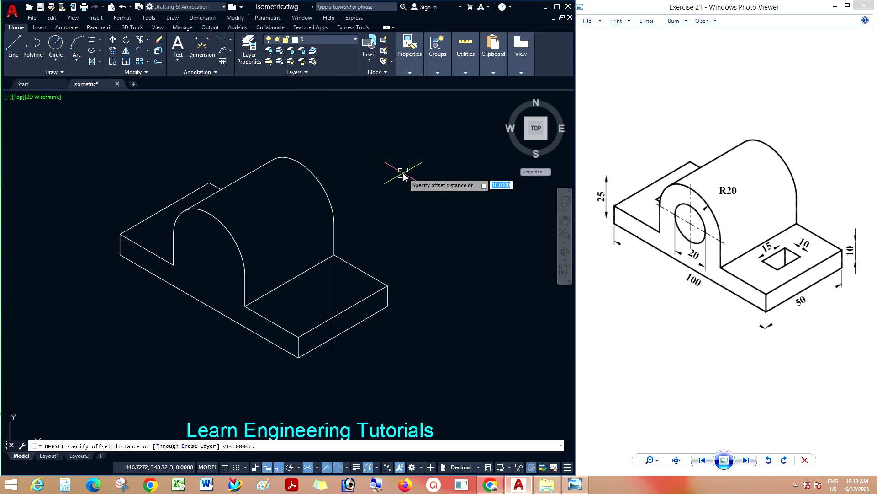
pyautogui.write('10')
pyautogui.press('Return')
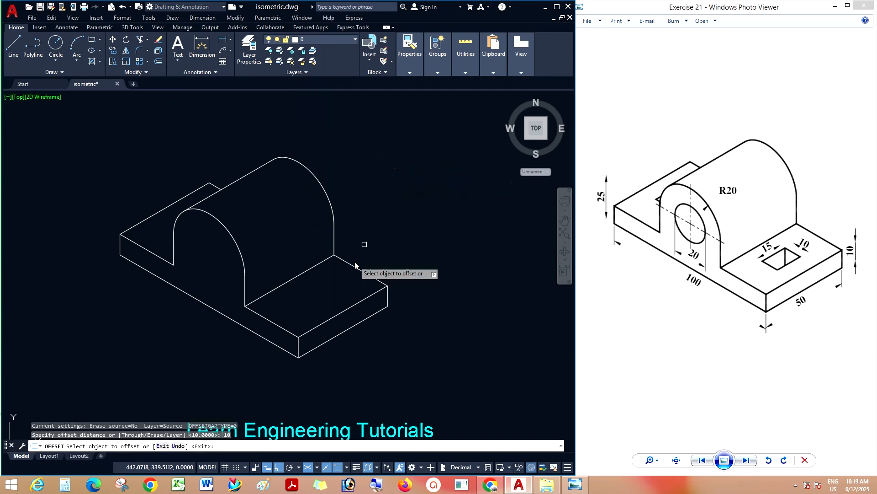
pyautogui.click(337, 315)
pyautogui.click(328, 300)
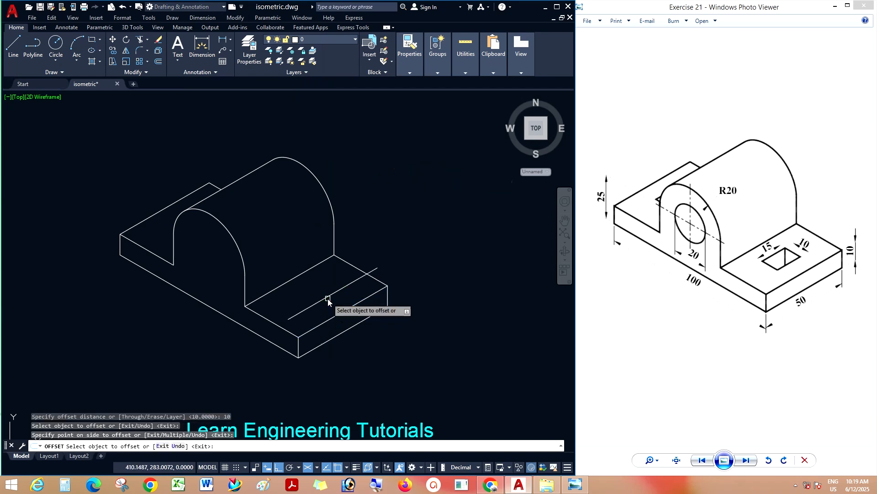
pyautogui.press('Return')
# Offset the top face's front edge 15 inward towards the back edge
pyautogui.rightClick(402, 189)
pyautogui.click(414, 200)
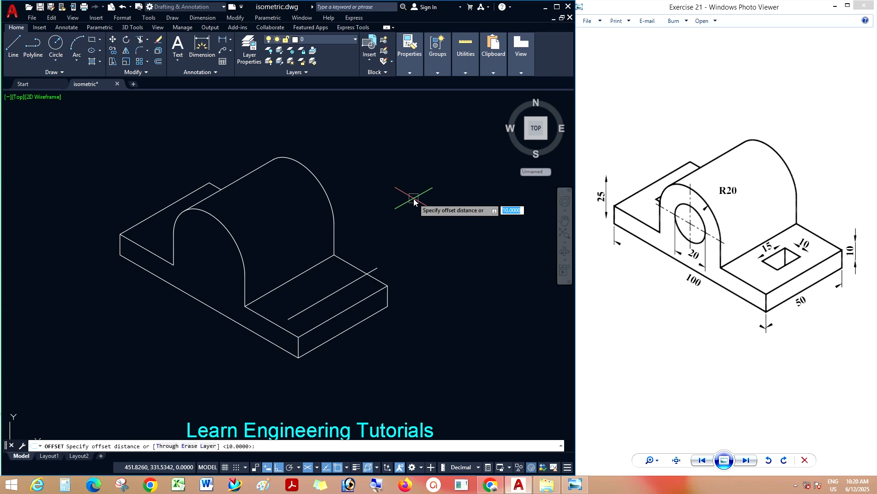
pyautogui.press('Return')
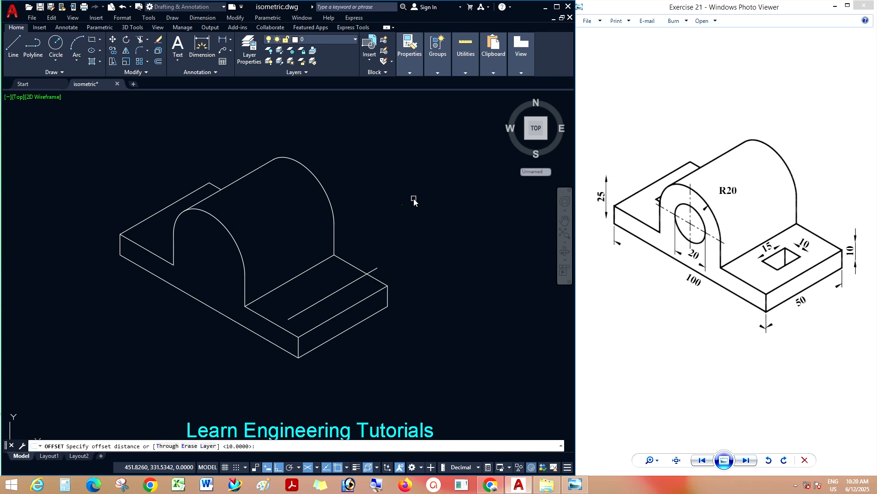
pyautogui.click(288, 332)
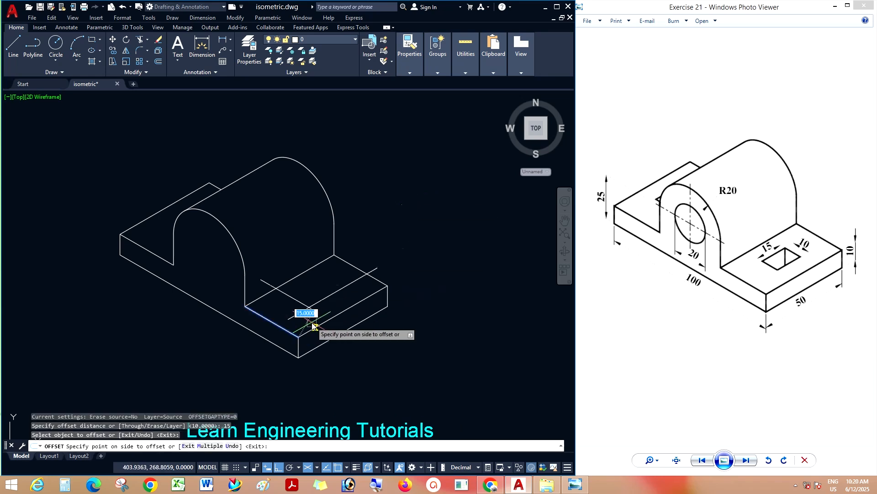
pyautogui.click(303, 308)
pyautogui.click(375, 279)
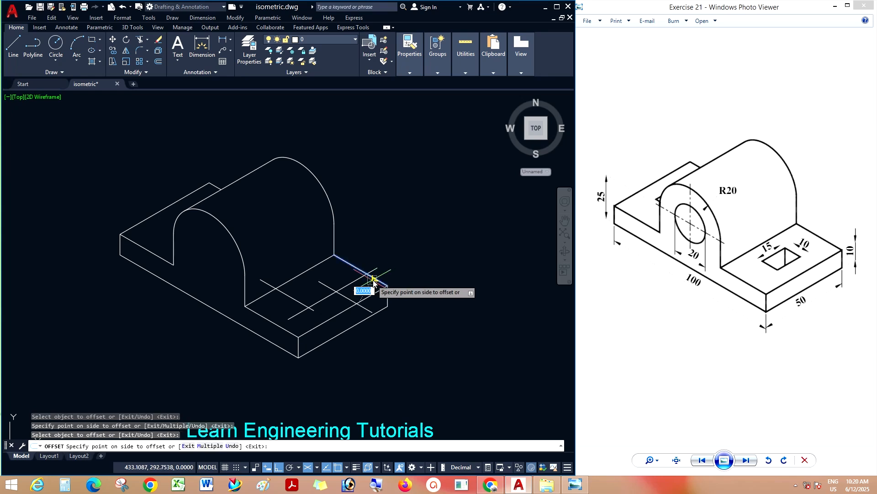
pyautogui.press('Escape')
pyautogui.press('Escape')
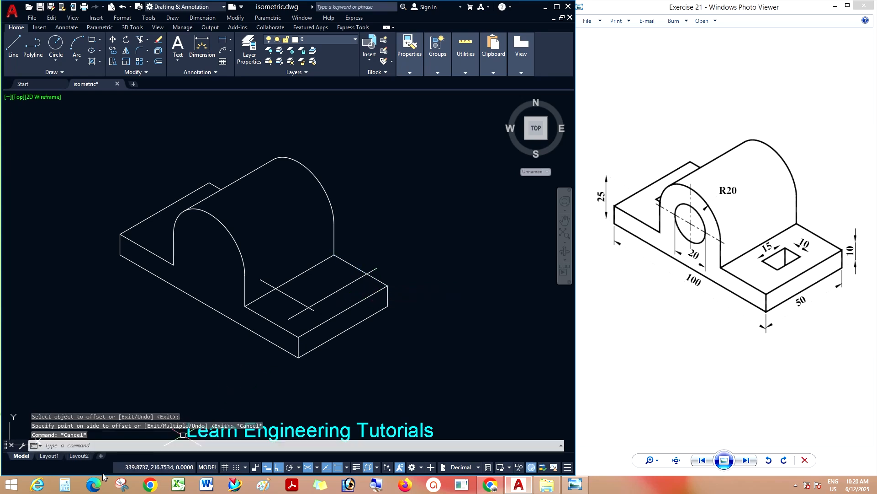
# Calculate in Calculator the 17.5 margin that centres the 15 long opening across the 50 base width
pyautogui.click(64, 484)
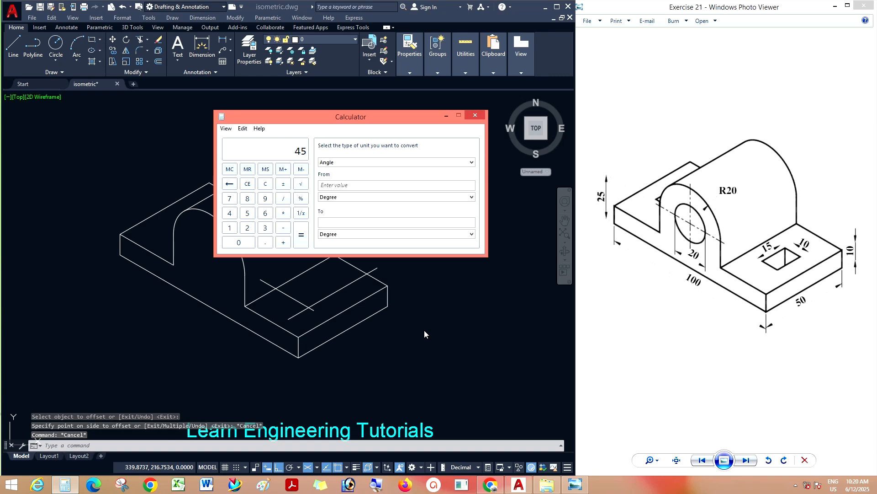
pyautogui.write('50')
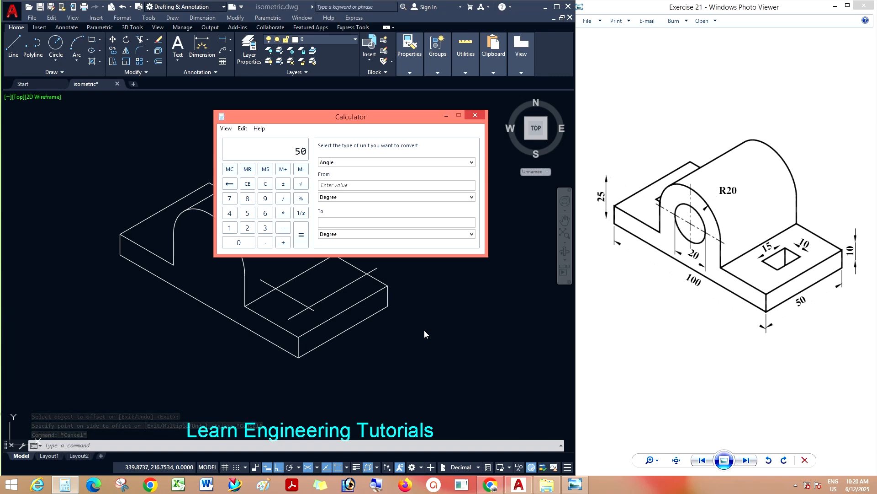
pyautogui.press('-')
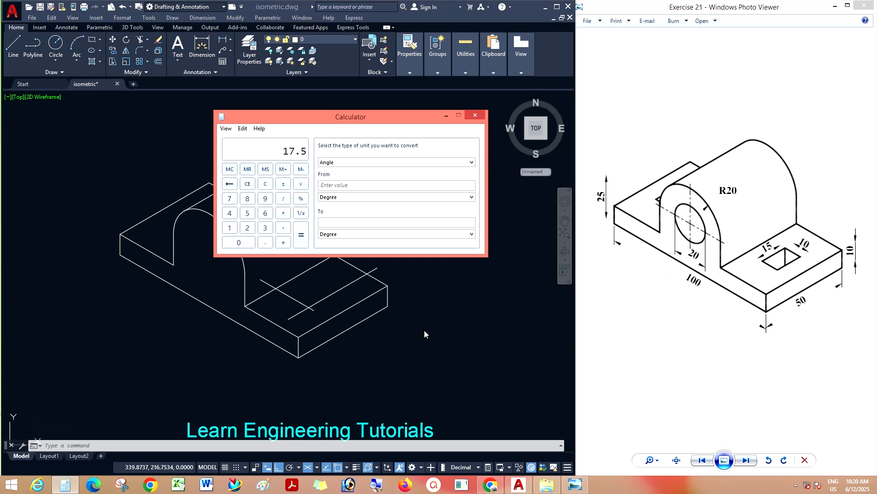
pyautogui.click(474, 116)
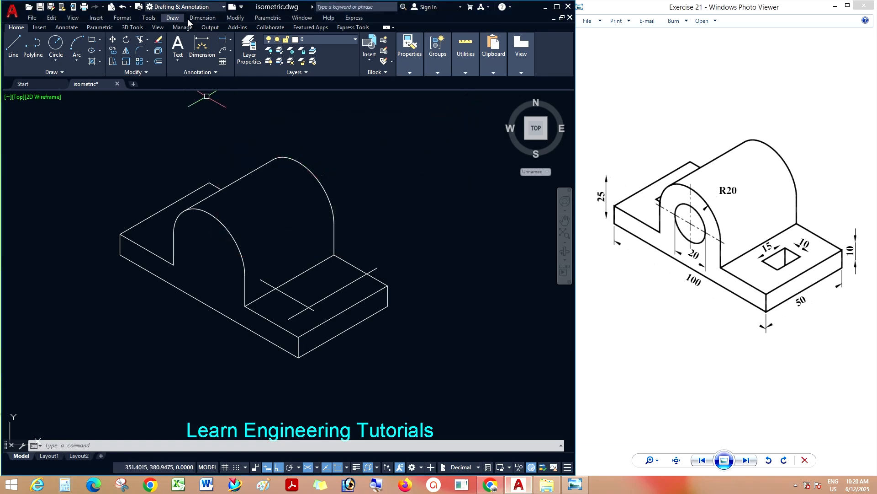
# Offset the front and back edges of the base's top face 17.5 inward
pyautogui.click(235, 18)
pyautogui.click(259, 125)
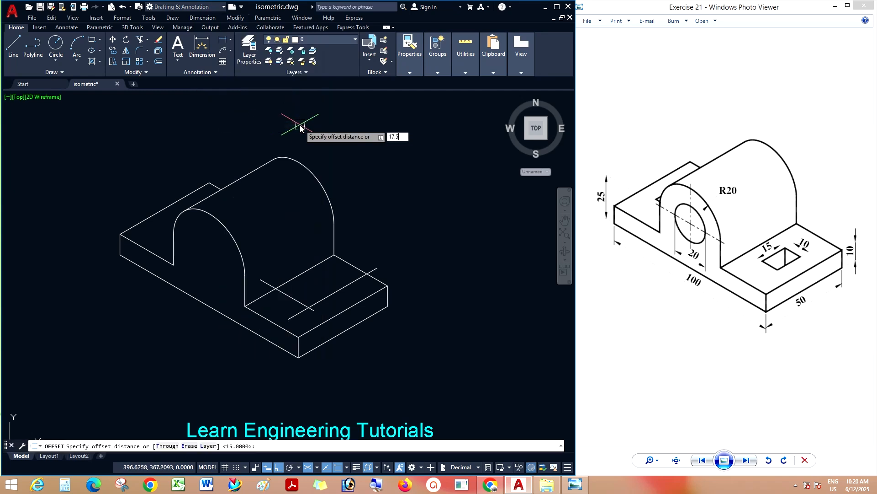
pyautogui.write('17.5')
pyautogui.press('Return')
pyautogui.click(281, 293)
pyautogui.click(301, 310)
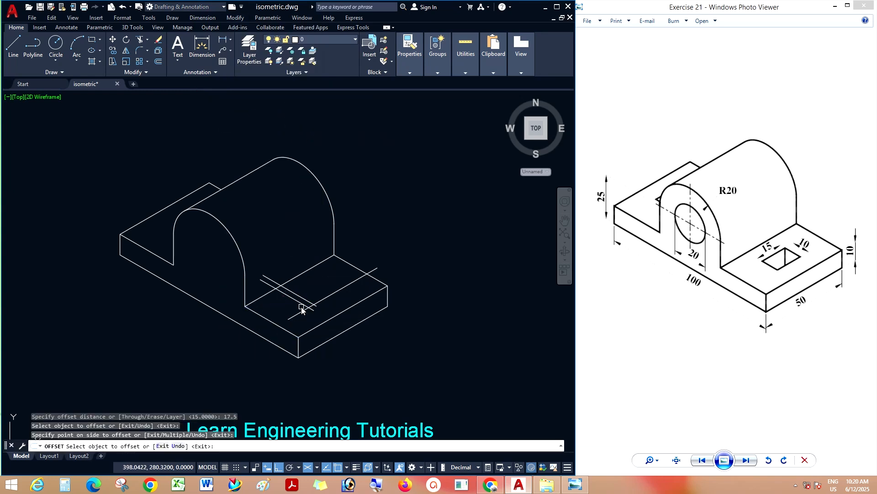
pyautogui.click(353, 266)
pyautogui.click(330, 275)
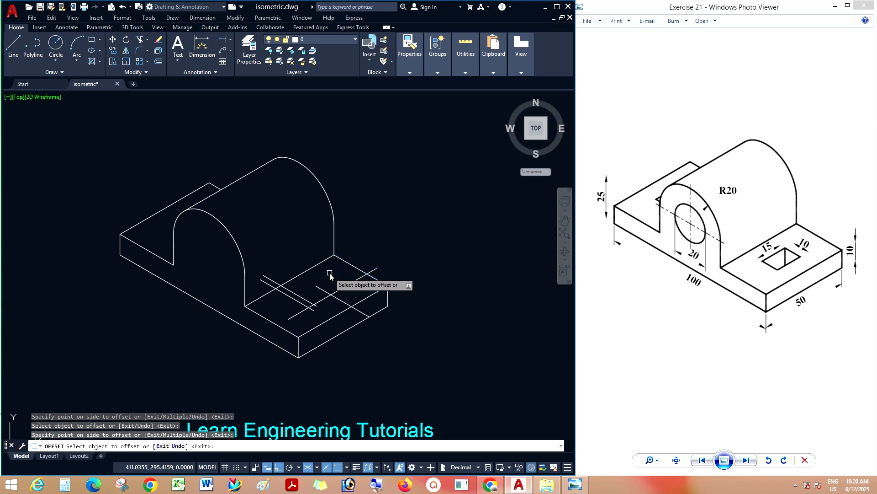
pyautogui.press('Escape')
# Erase the 15 offset line and both 17.5 offset lines, leaving only the 10 offset line
pyautogui.click(315, 277)
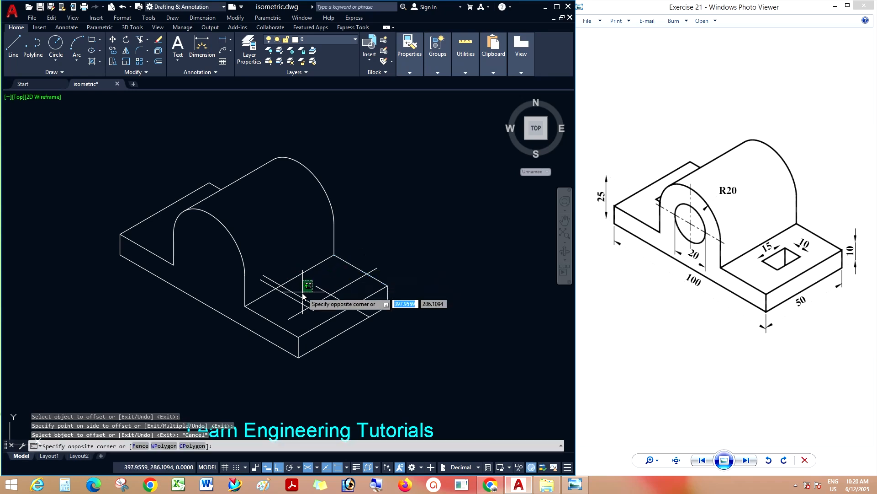
pyautogui.click(290, 299)
pyautogui.press('Delete')
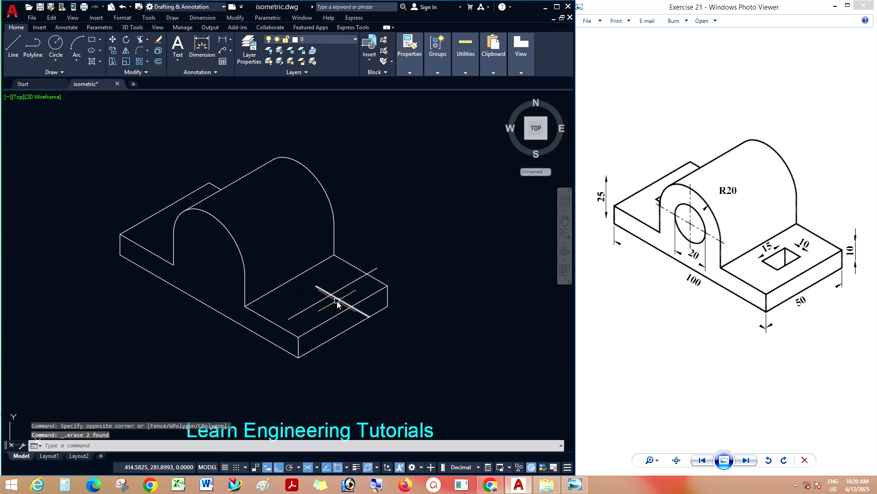
pyautogui.click(340, 300)
pyautogui.press('Delete')
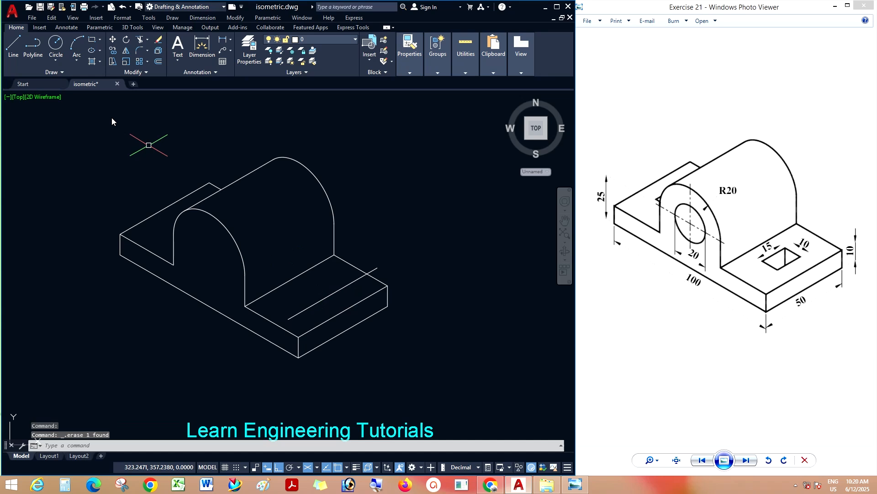
# Extend the 10 offset line on the base's top face to meet the front edge
pyautogui.click(16, 46)
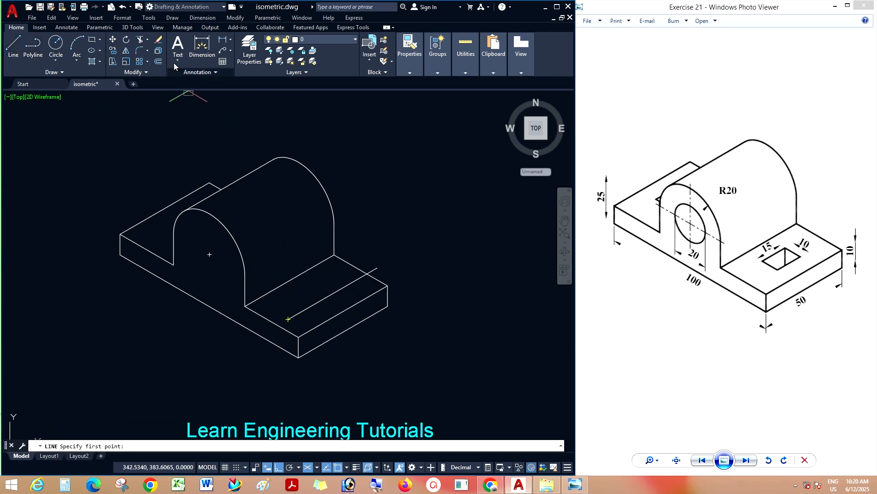
pyautogui.press('Escape')
pyautogui.click(148, 39)
pyautogui.click(151, 54)
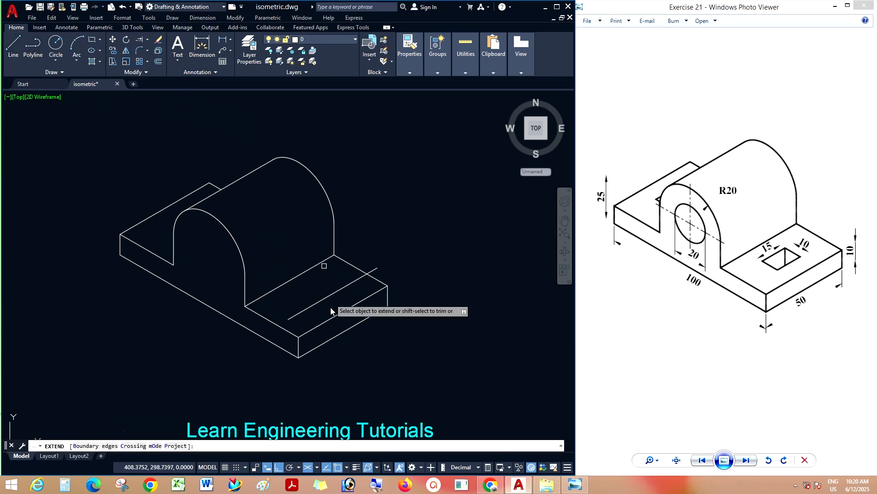
pyautogui.click(303, 311)
pyautogui.press('Escape')
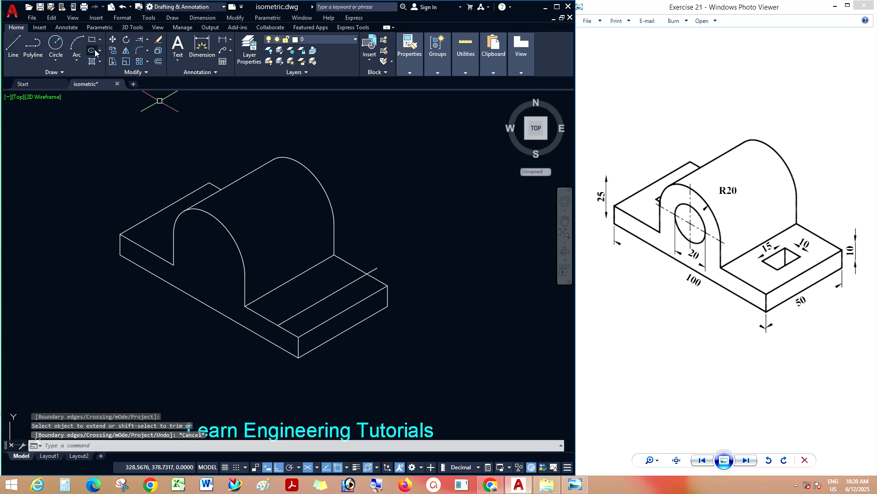
# Trim the overhang of the 10 offset line beyond the back edge of the base's top face
pyautogui.click(148, 39)
pyautogui.click(148, 54)
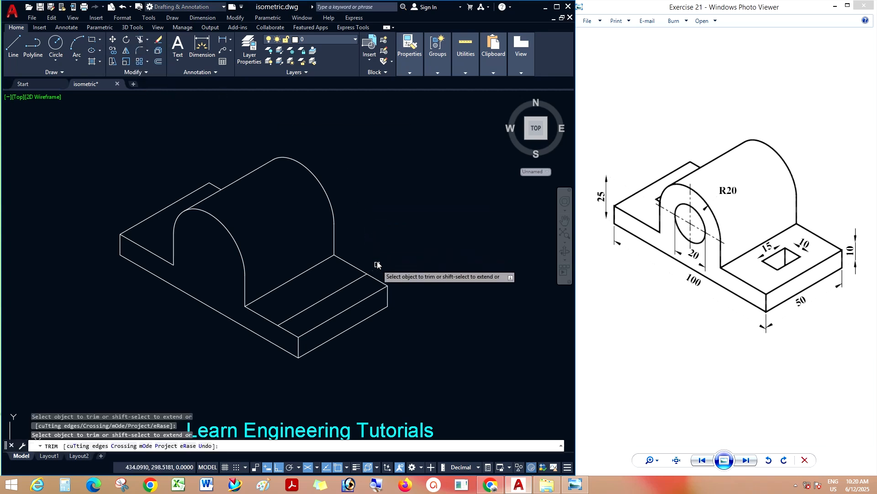
pyautogui.press('Escape')
# From the offset line's front end, draw lines of 17.5, 10 and 15 plus a closing side crossing the offset line to outline the opening
pyautogui.click(14, 46)
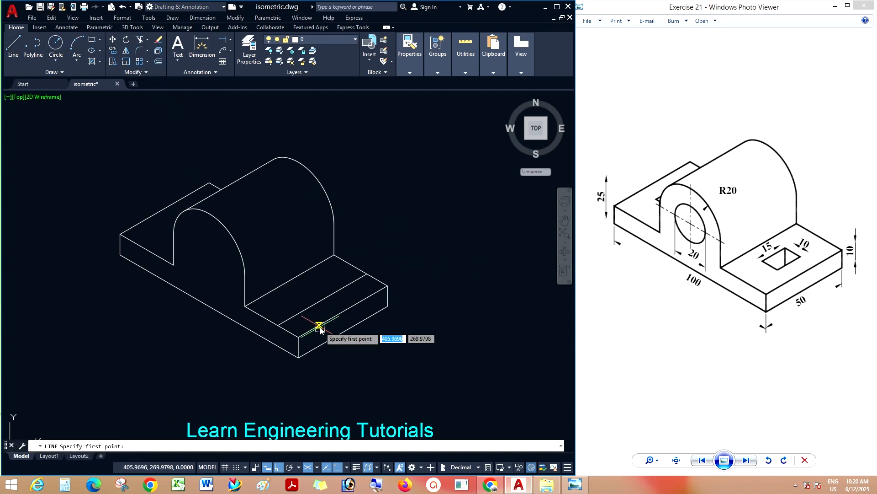
pyautogui.click(278, 325)
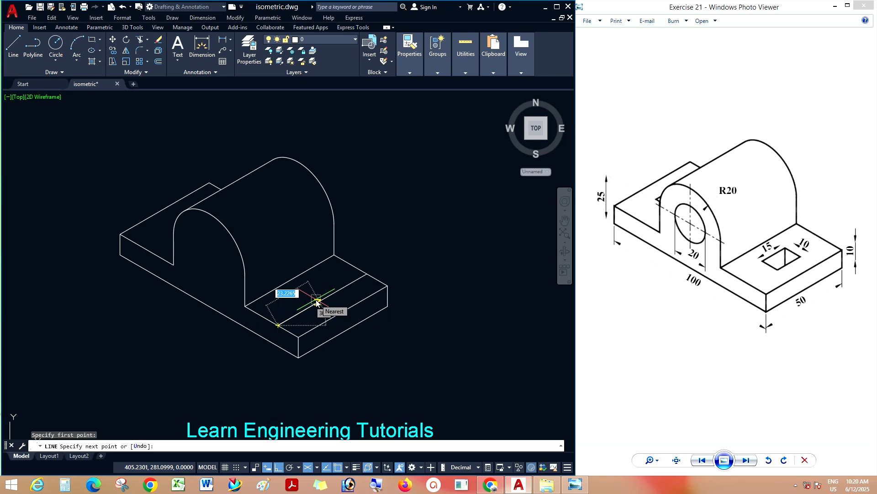
pyautogui.write('17')
pyautogui.write('17.5')
pyautogui.press('Return')
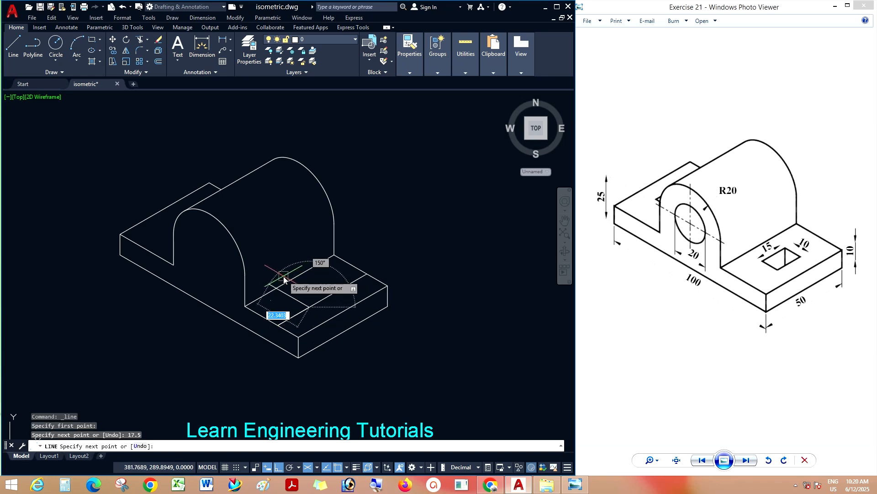
pyautogui.write('10')
pyautogui.press('Return')
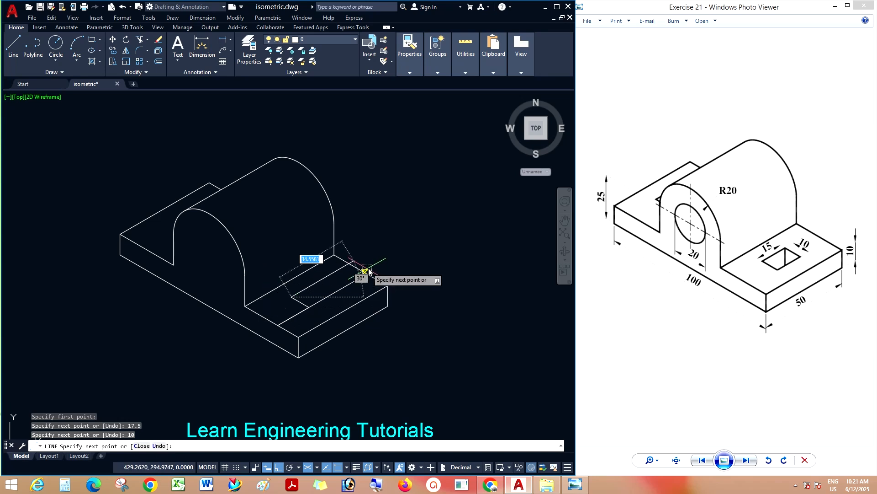
pyautogui.write('15')
pyautogui.press('Return')
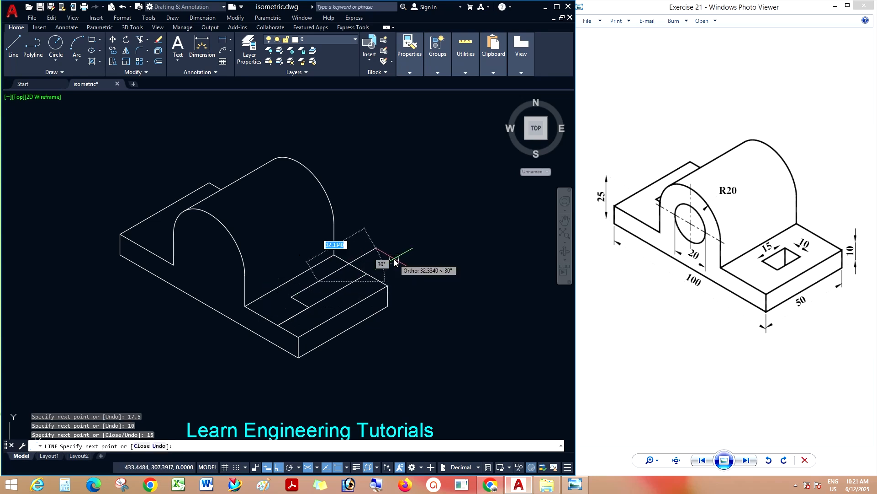
pyautogui.click(348, 297)
pyautogui.press('Escape')
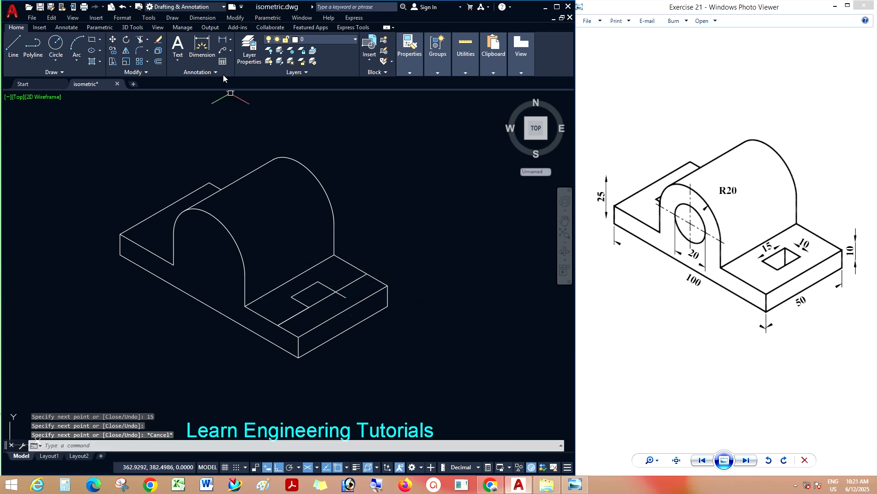
# Trim the overshooting side and both outer parts of the offset line, leaving only the 15 x 10 opening outline
pyautogui.click(140, 39)
pyautogui.click(342, 293)
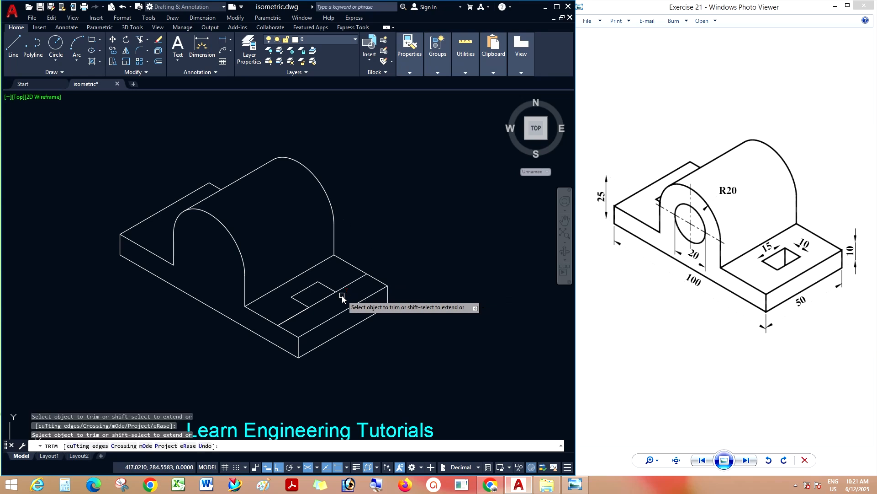
pyautogui.click(347, 283)
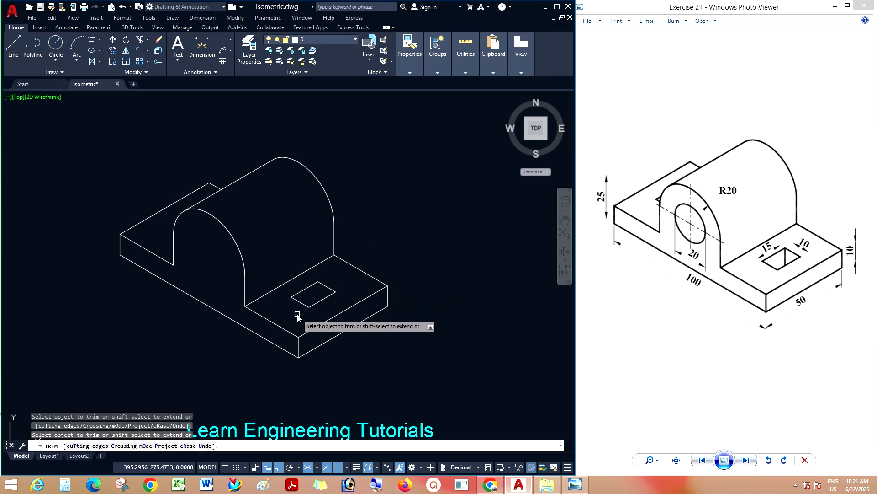
pyautogui.click(297, 315)
pyautogui.press('Escape')
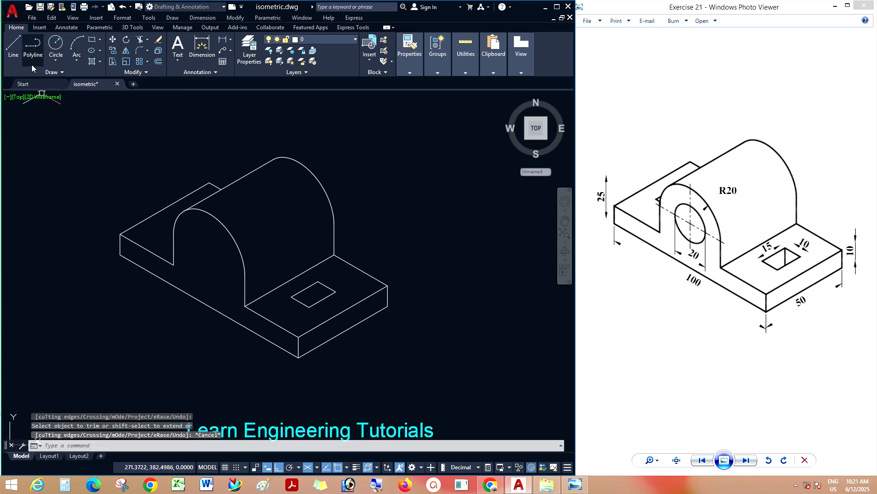
# Draw a vertical depth line down from the opening's rear corner and trim it at the opening's front edge
pyautogui.click(174, 18)
pyautogui.click(183, 42)
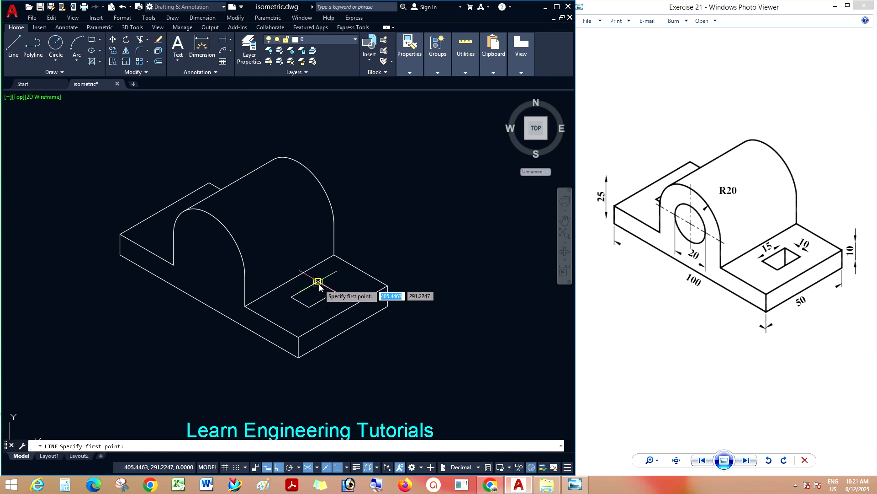
pyautogui.click(318, 281)
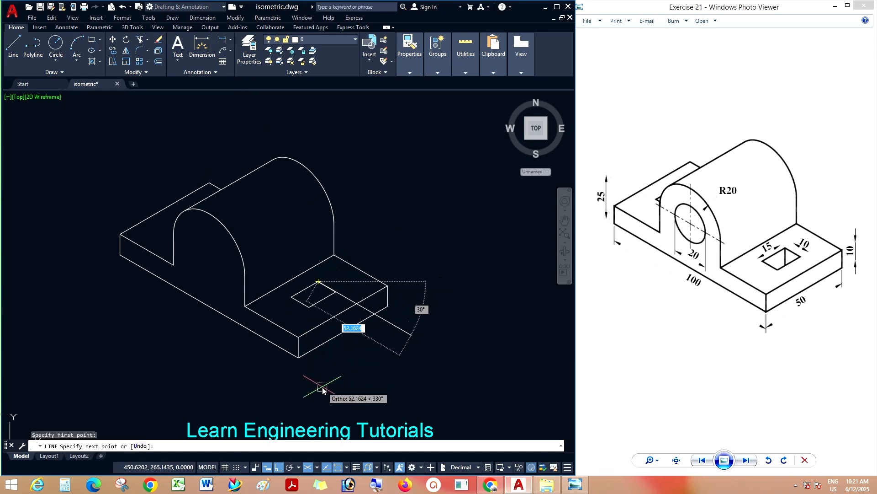
pyautogui.press('F5')
pyautogui.click(319, 313)
pyautogui.press('Escape')
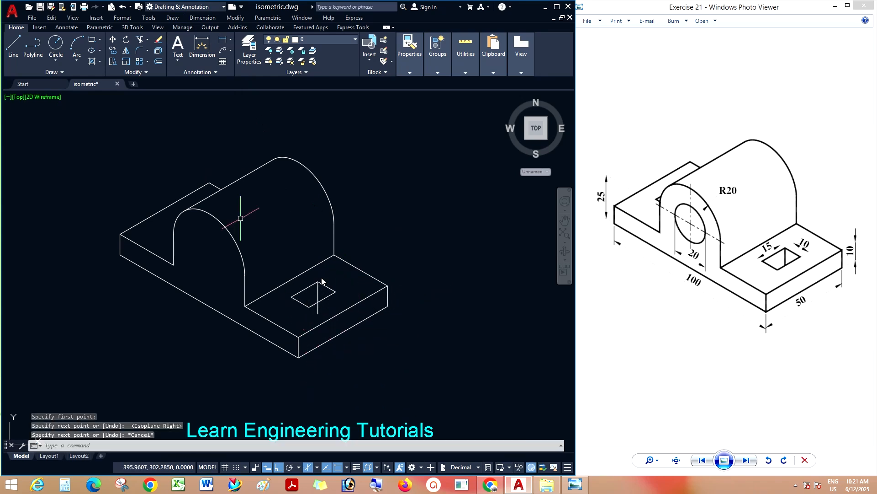
pyautogui.click(140, 39)
pyautogui.click(319, 313)
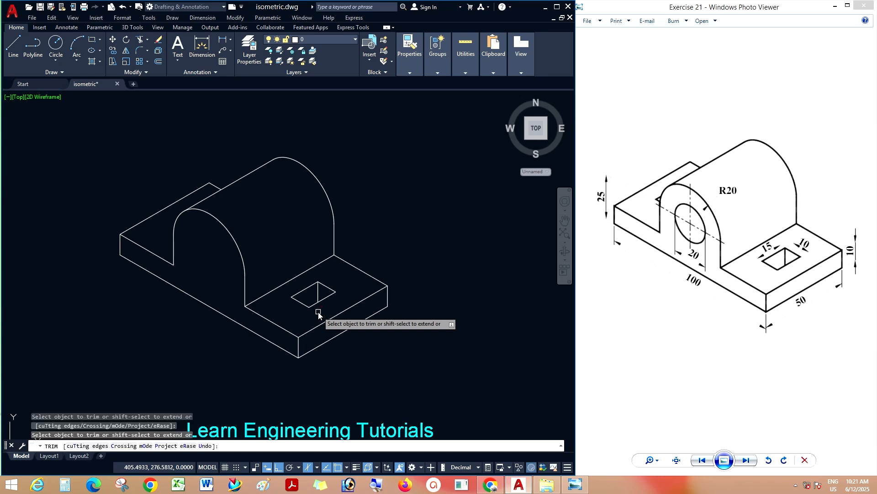
pyautogui.press('Escape')
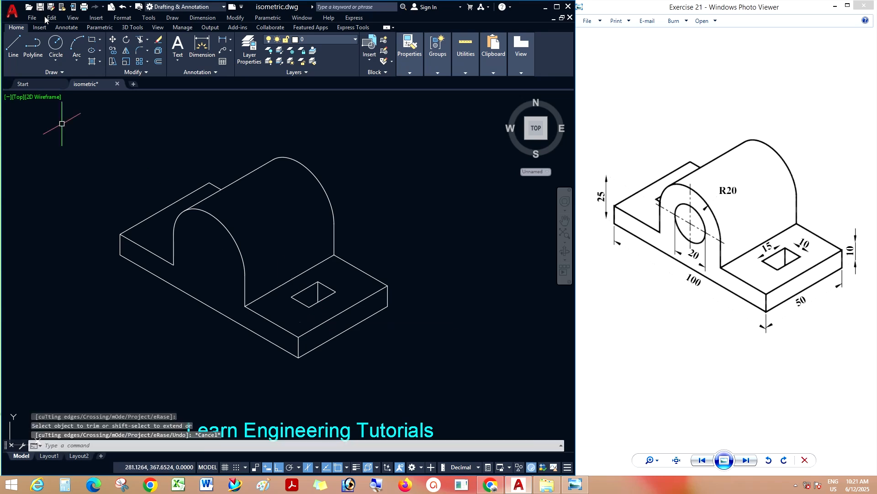
# Draw a construction line from the opening's corner nearest the arch, parallel to the 100 side, past the base's far end edge
pyautogui.click(13, 45)
pyautogui.click(291, 296)
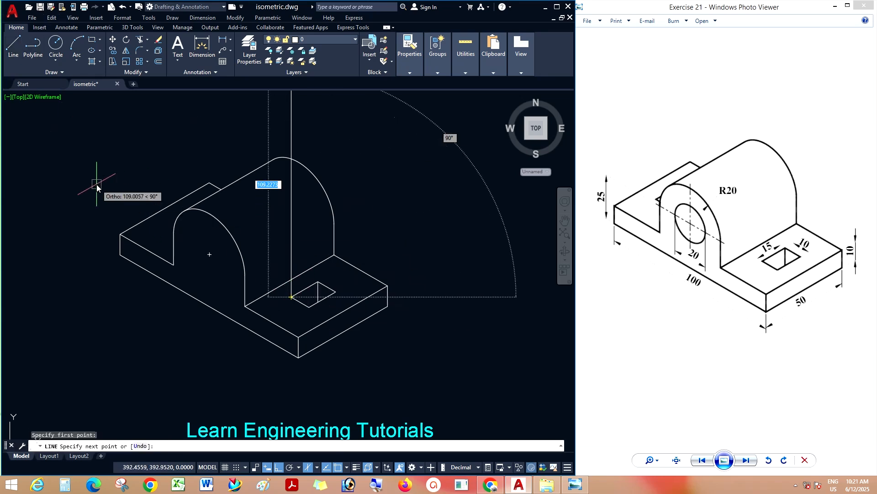
pyautogui.press('F5')
pyautogui.click(95, 185)
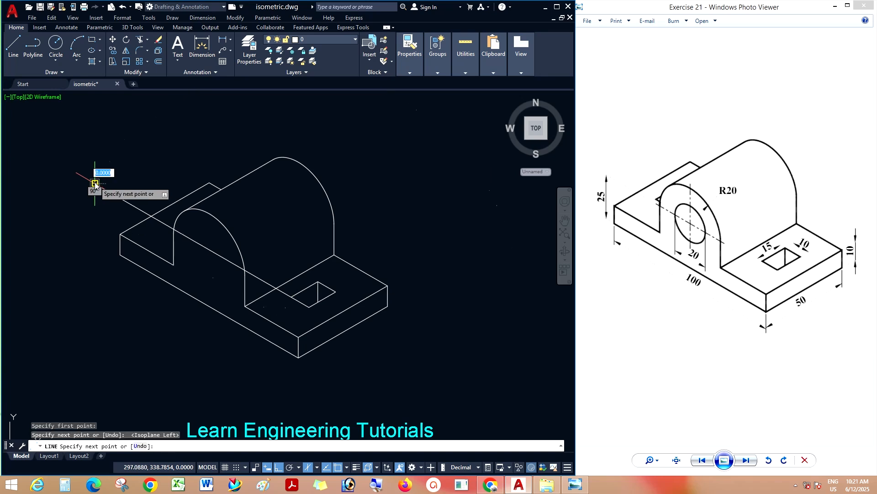
pyautogui.press('Escape')
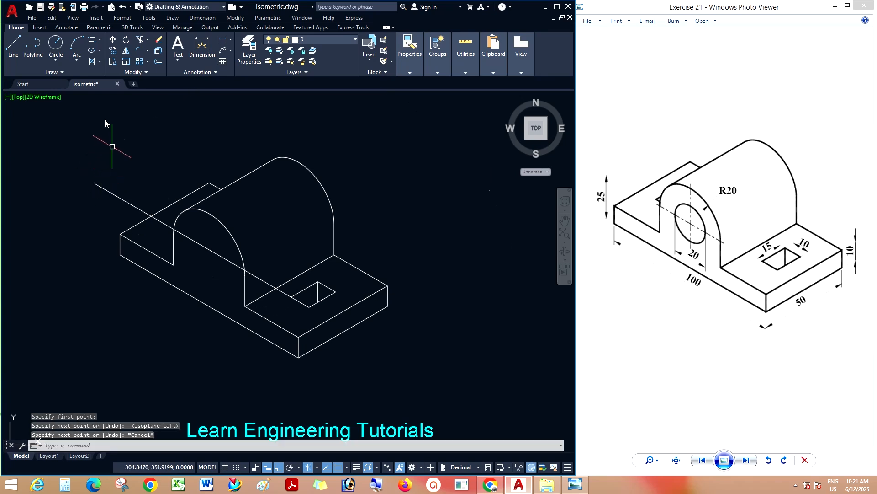
# Draw a 10 line along the construction line from the base's far end edge, continuing with a line to the arched body's top edge
pyautogui.click(174, 20)
pyautogui.click(178, 41)
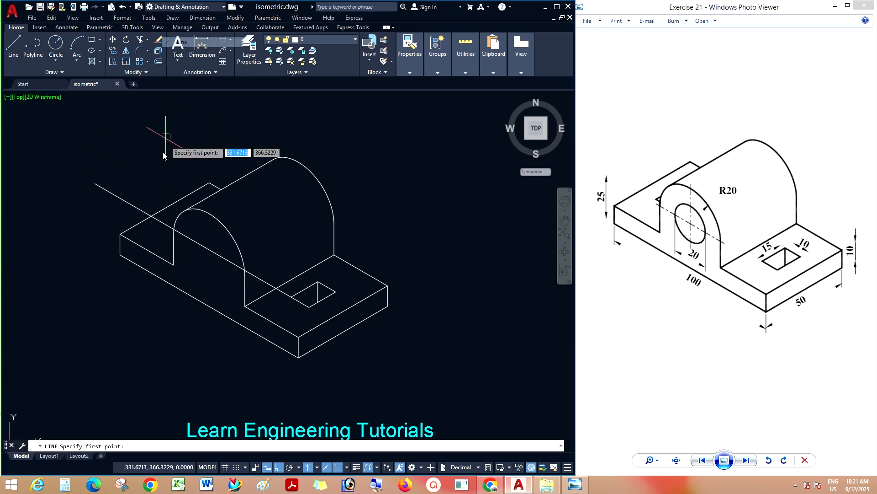
pyautogui.click(151, 215)
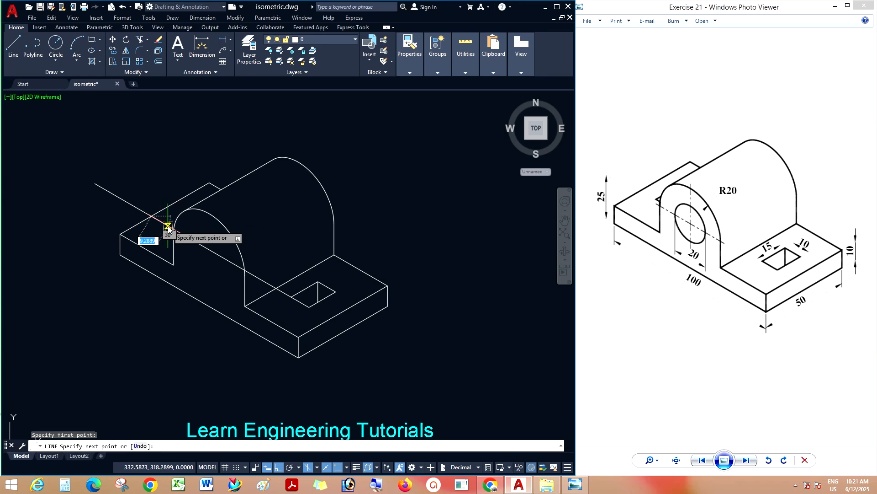
pyautogui.write('10')
pyautogui.press('Return')
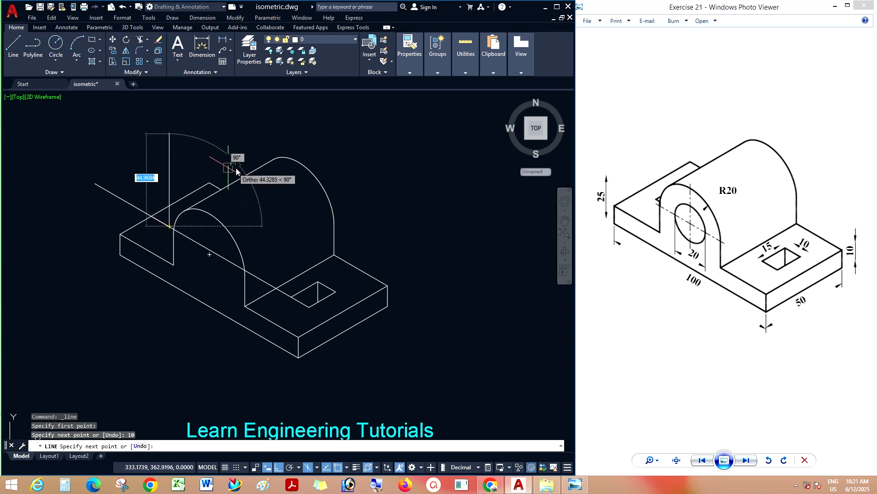
pyautogui.press('F5')
pyautogui.click(259, 165)
pyautogui.press('Escape')
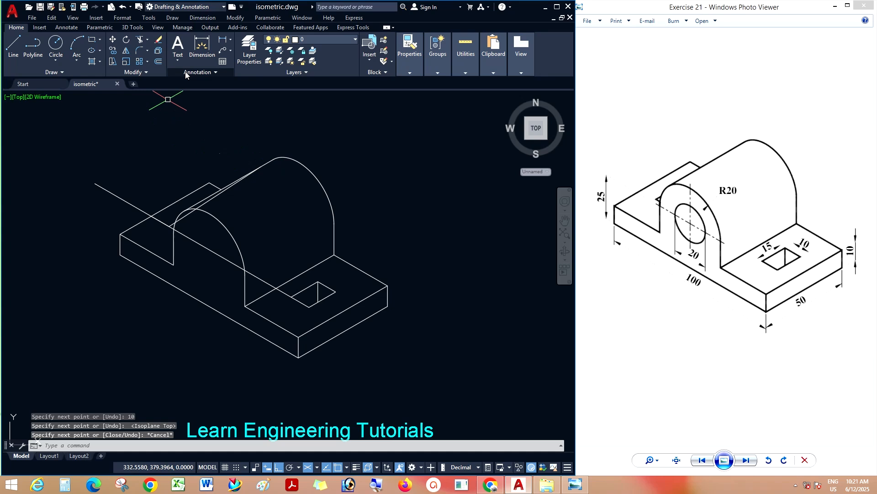
# Trim the construction lines inside and outside the body, leaving only the second opening's visible corner beside the arch
pyautogui.click(140, 36)
pyautogui.scroll(2, 185, 230)
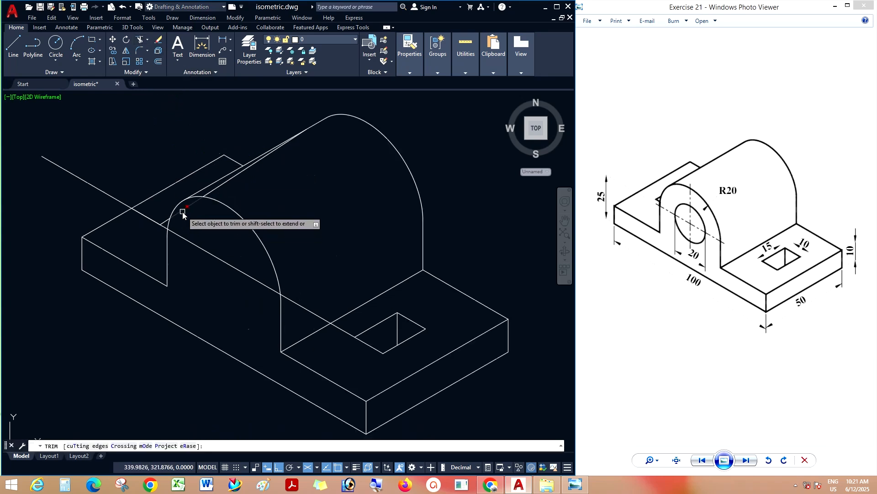
pyautogui.click(149, 217)
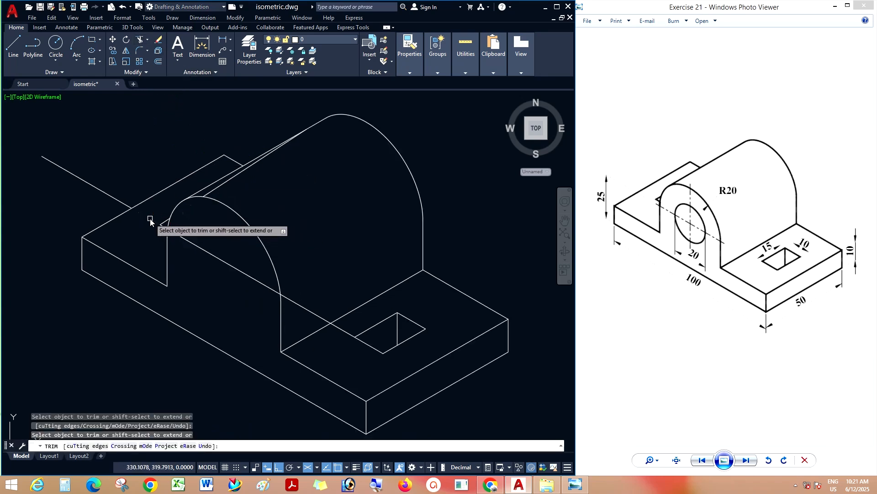
pyautogui.click(184, 236)
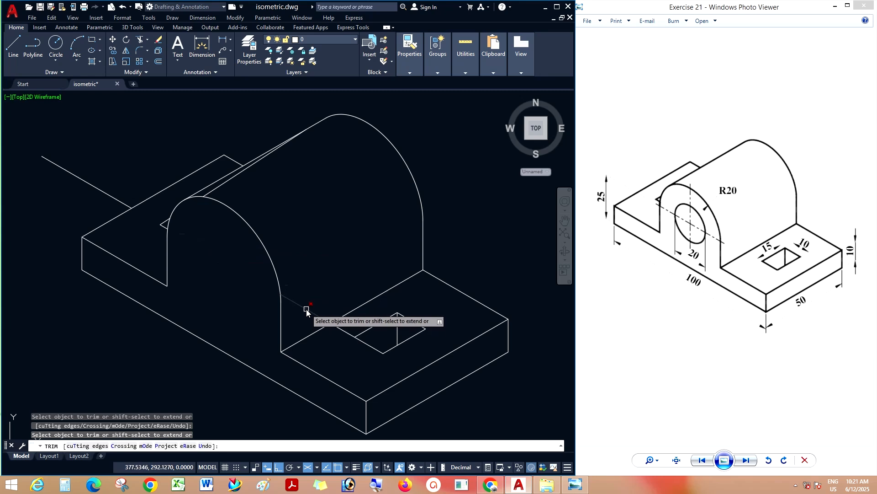
pyautogui.click(221, 177)
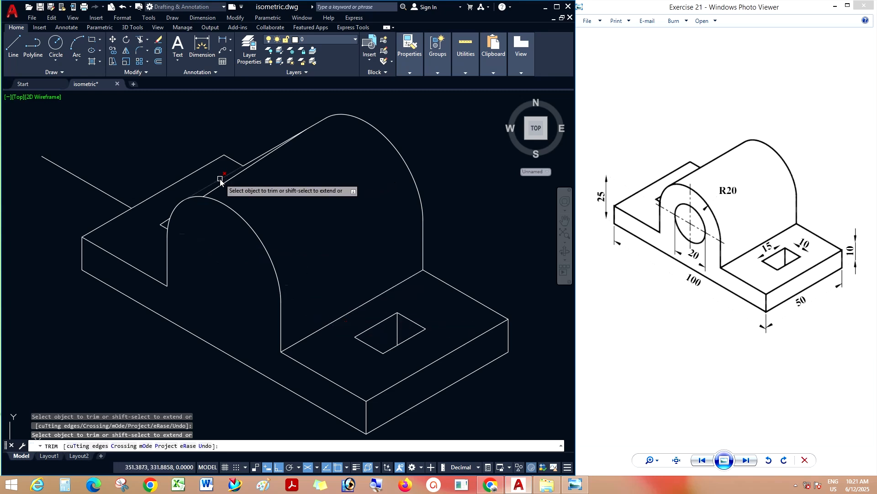
pyautogui.click(254, 164)
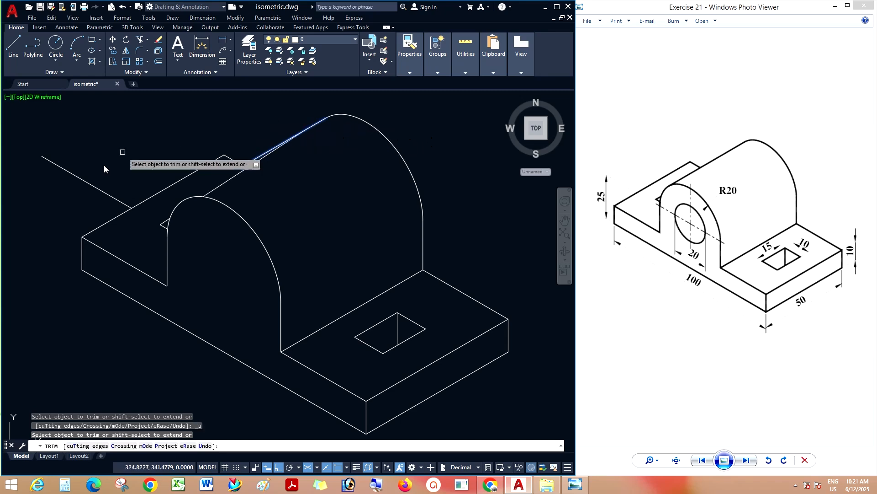
pyautogui.click(98, 189)
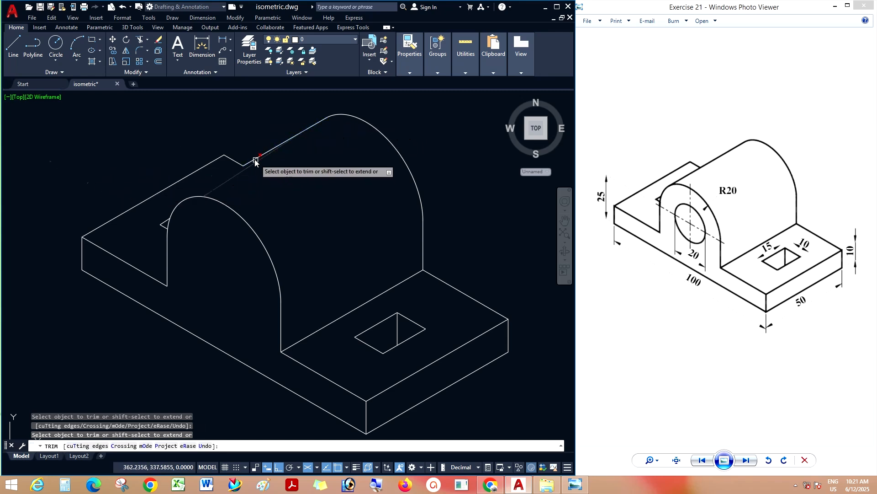
pyautogui.press('Escape')
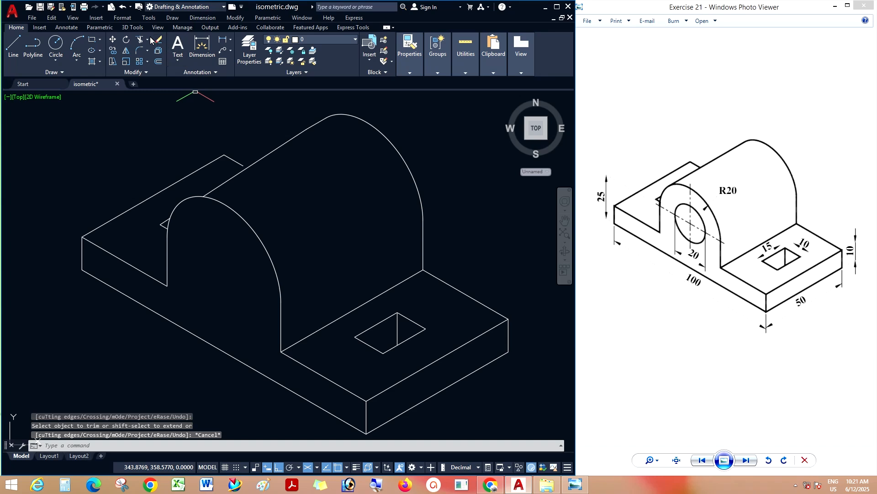
# Extend the base's rear edge to the arched body's top edge, and stretch that top edge's lower end down to the front arch
pyautogui.click(159, 72)
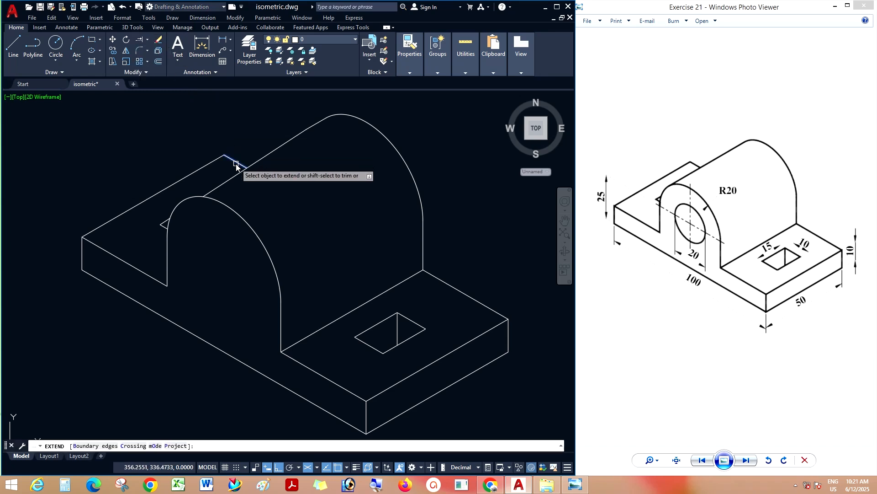
pyautogui.press('Escape')
pyautogui.scroll(-3, 298, 240)
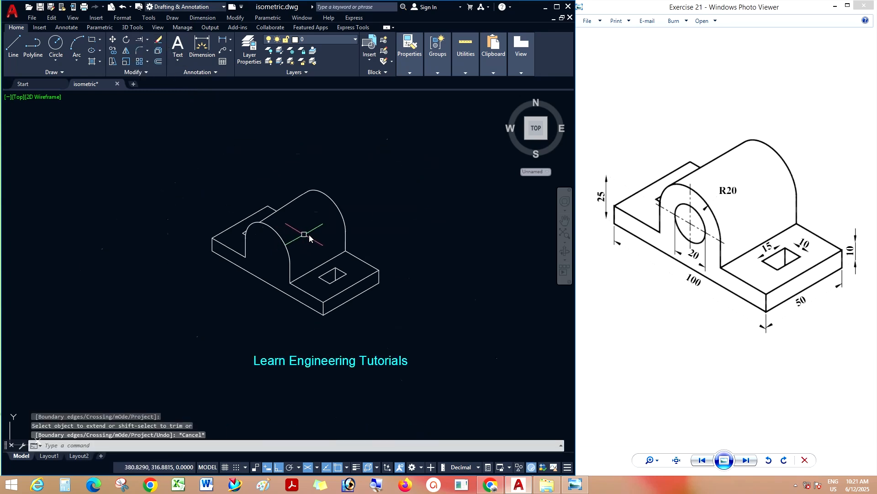
pyautogui.scroll(1, 309, 236)
pyautogui.scroll(2, 256, 219)
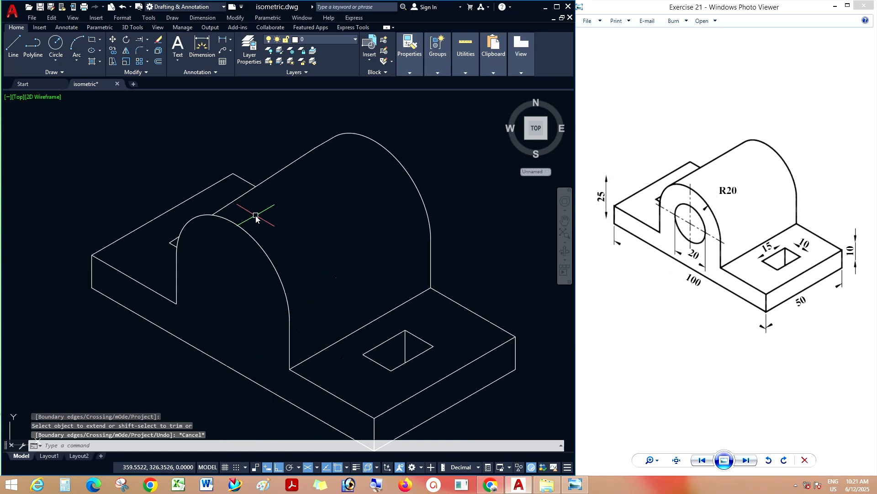
pyautogui.click(246, 194)
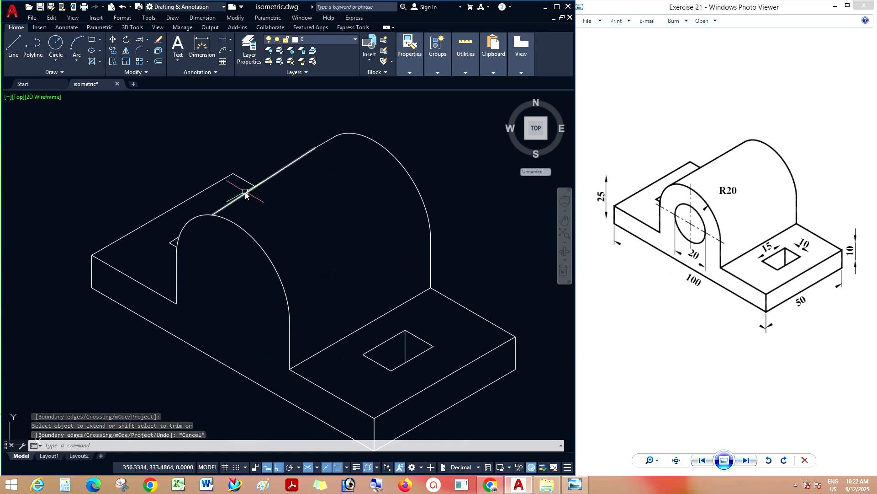
pyautogui.click(212, 213)
pyautogui.press('Escape')
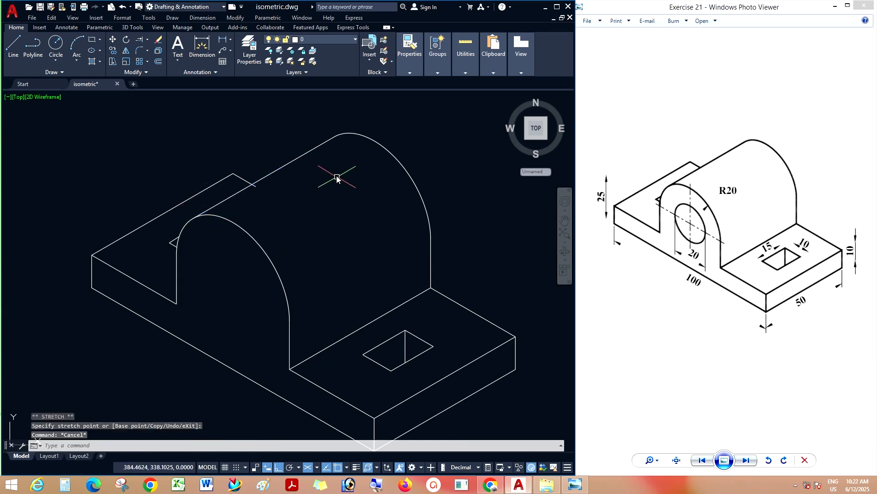
# Trim the short overshoot of the base's rear edge where it crosses the arched body's top edge
pyautogui.click(147, 39)
pyautogui.click(153, 55)
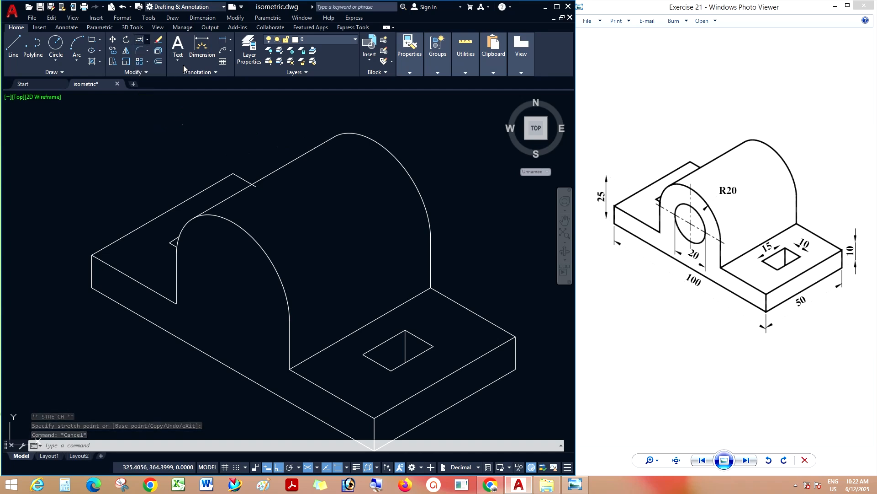
pyautogui.click(255, 186)
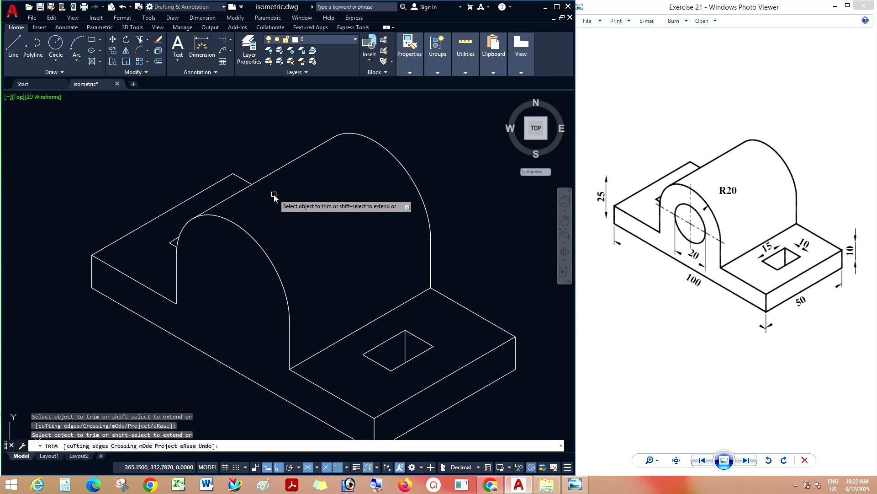
pyautogui.press('Escape')
pyautogui.scroll(-5, 293, 224)
pyautogui.scroll(3, 298, 238)
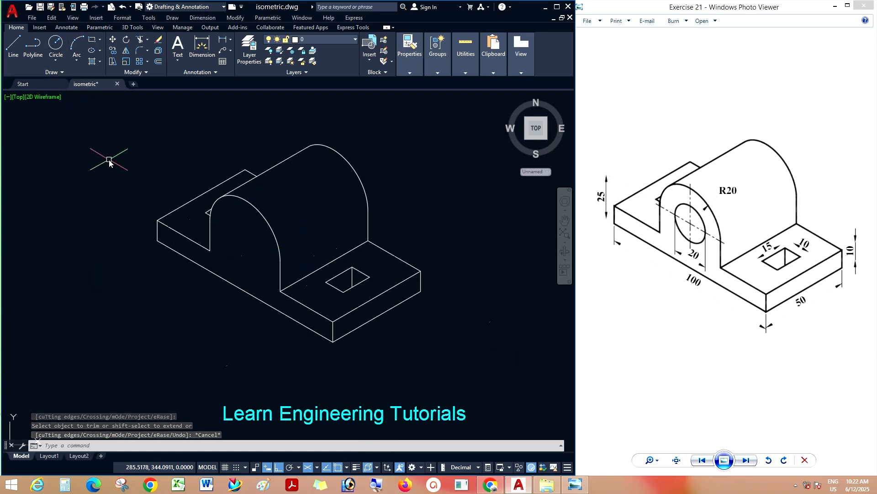
# Draw an isocircle of radius 10 on the left isoplane, centred on the front arch's centre
pyautogui.write('el')
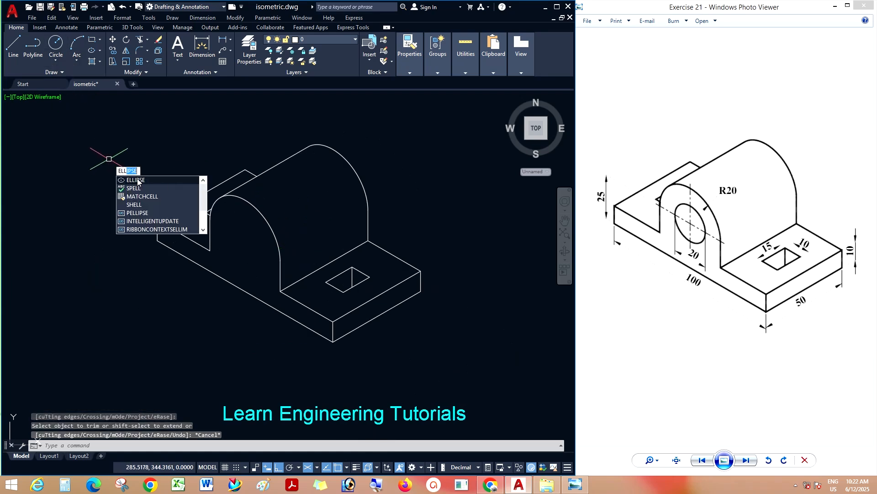
pyautogui.press('Return')
pyautogui.click(241, 450)
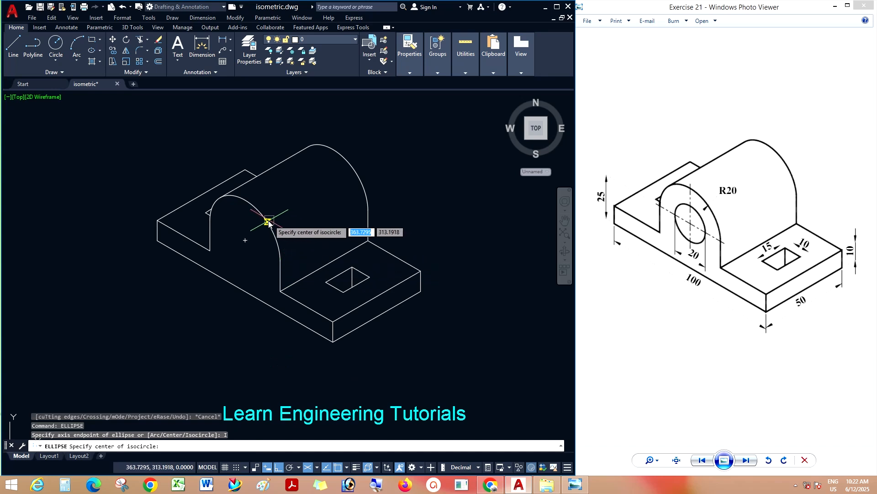
pyautogui.click(247, 240)
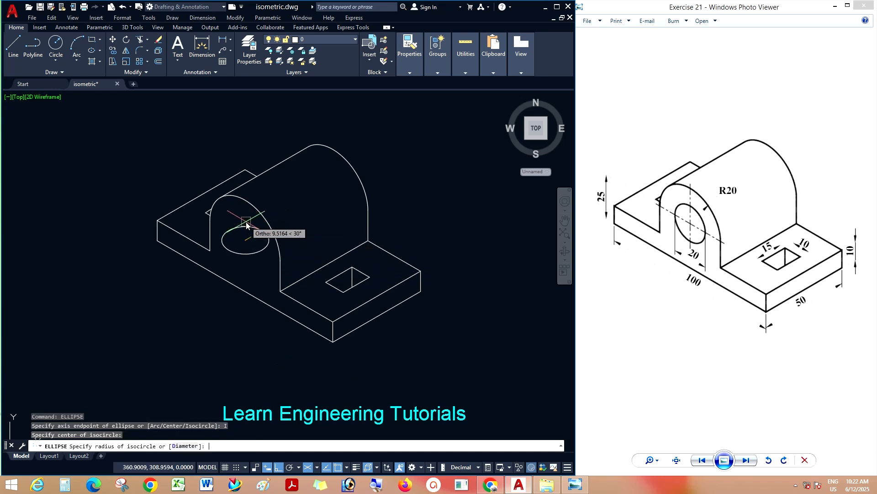
pyautogui.press('F5')
pyautogui.press('F5')
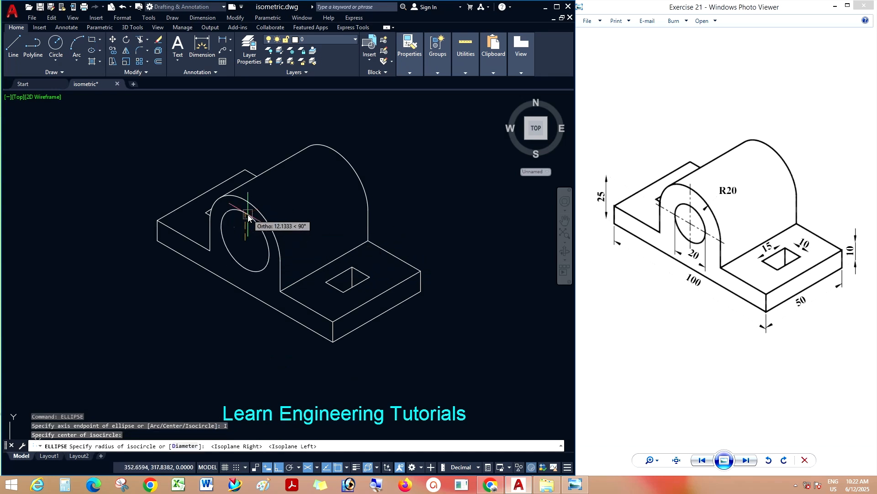
pyautogui.write('10')
pyautogui.press('Return')
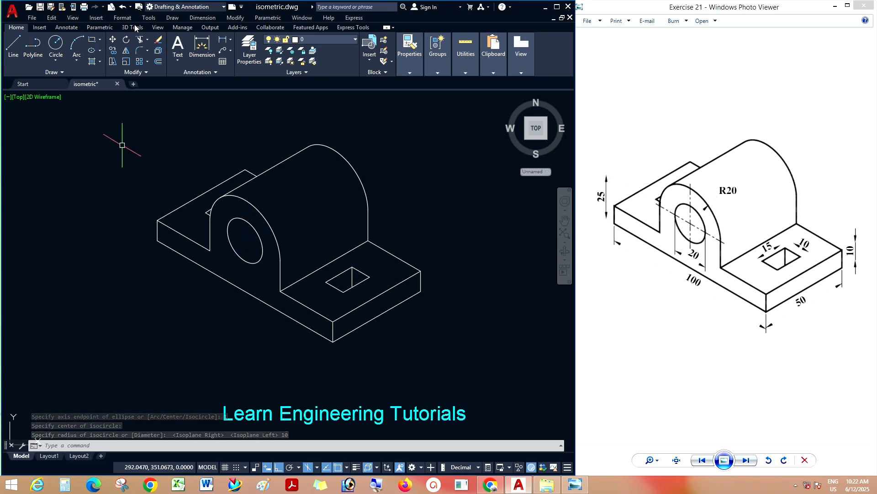
# Add an aligned dimension to the base's long front bottom edge, placed just below it
pyautogui.click(210, 18)
pyautogui.click(209, 52)
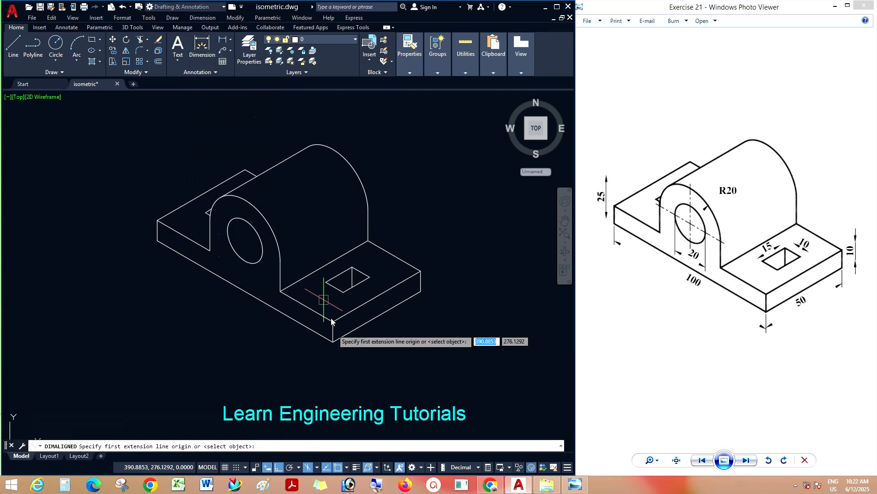
pyautogui.click(333, 342)
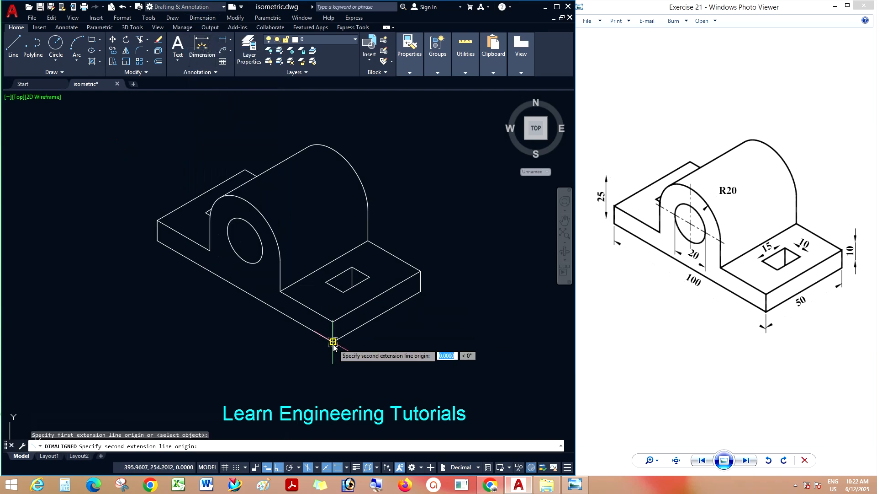
pyautogui.click(158, 240)
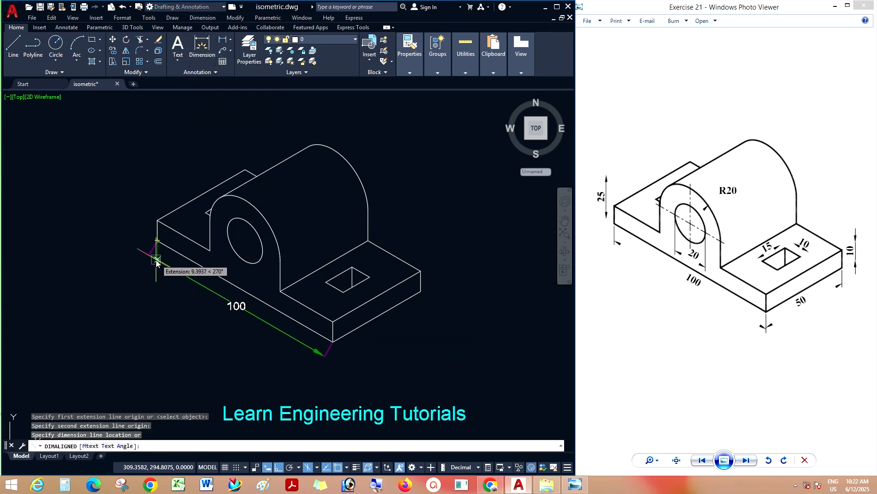
pyautogui.click(156, 261)
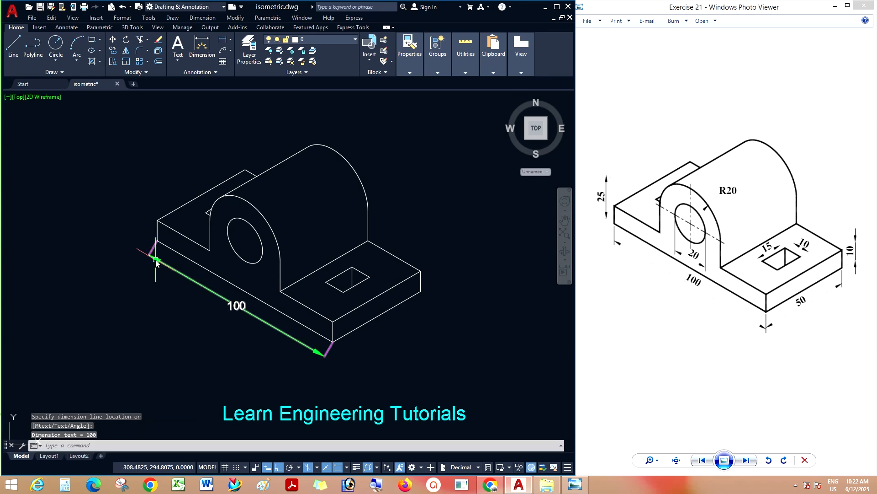
# Add an aligned dimension to the base's short bottom edge, from the front corner to the end corner
pyautogui.rightClick(140, 142)
pyautogui.click(164, 149)
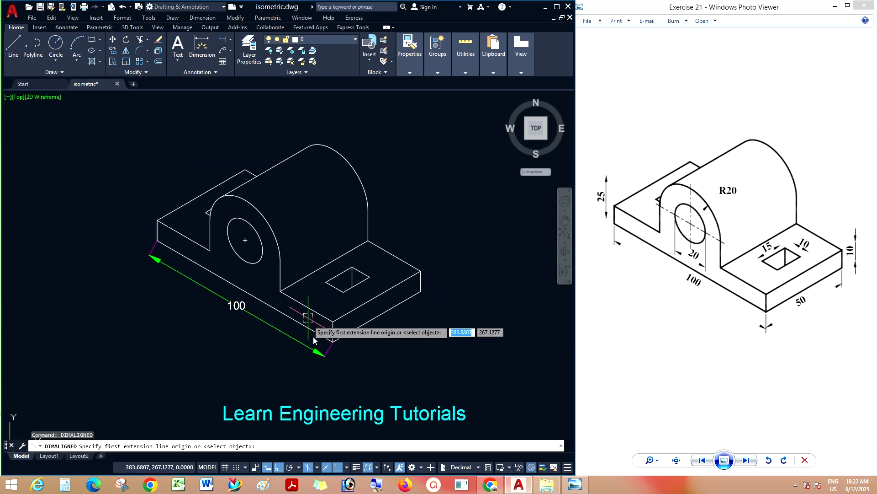
pyautogui.click(333, 342)
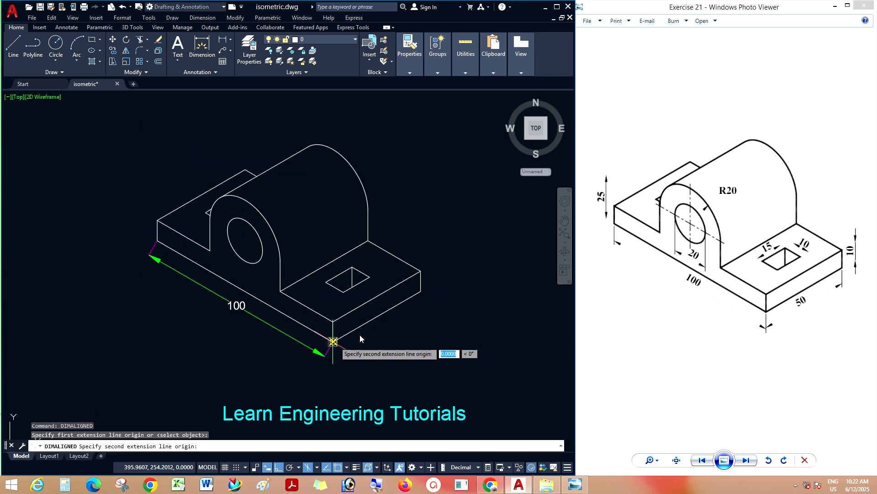
pyautogui.click(421, 293)
pyautogui.click(428, 302)
# Oblique the 100 dimension so its extension lines run vertically, picking the angle along the base's far vertical edge
pyautogui.click(201, 18)
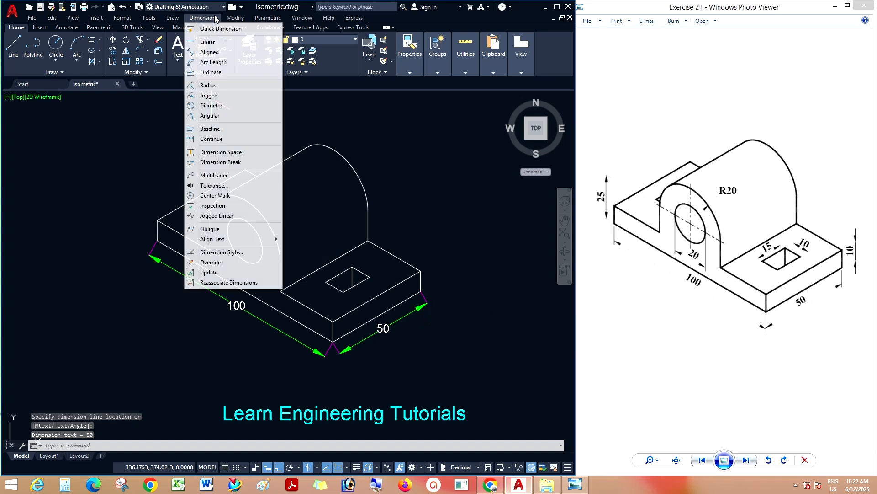
pyautogui.click(227, 230)
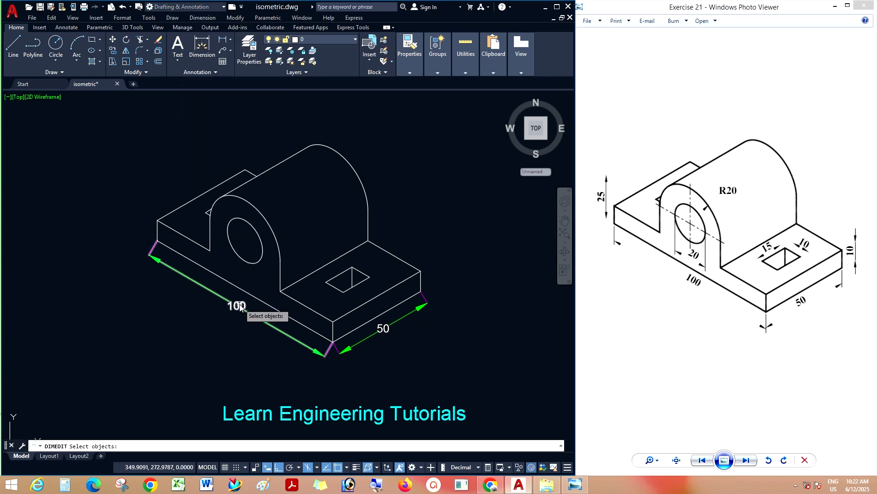
pyautogui.click(250, 302)
pyautogui.press('Return')
pyautogui.click(157, 240)
pyautogui.click(157, 221)
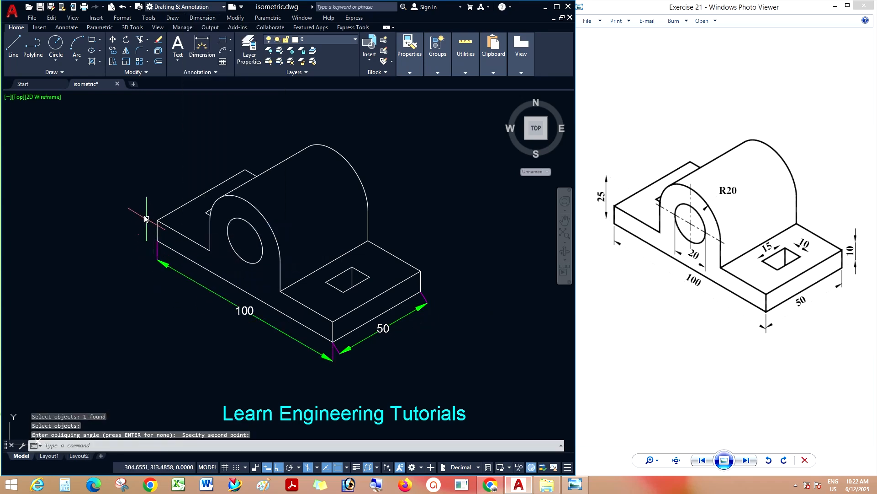
# Oblique the 50 dimension to vertical extension lines, picking the angle along the base's front vertical edge
pyautogui.rightClick(138, 200)
pyautogui.click(154, 206)
pyautogui.click(366, 338)
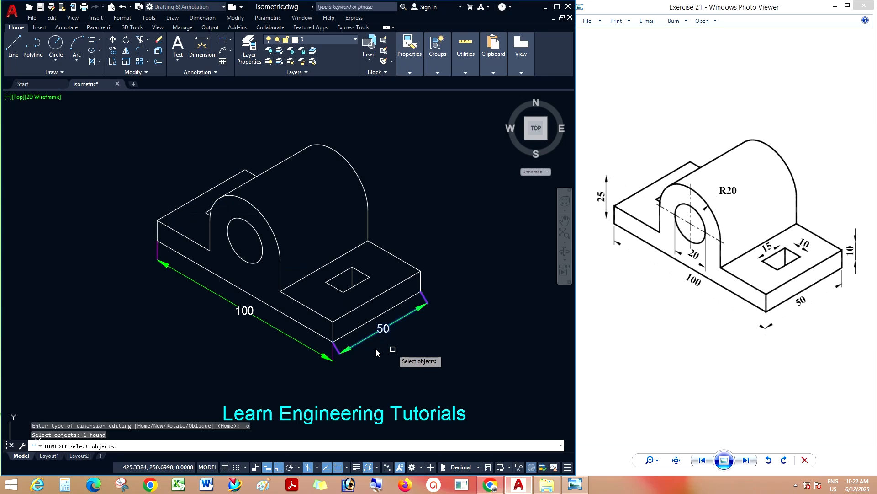
pyautogui.press('Return')
pyautogui.click(333, 343)
pyautogui.click(333, 321)
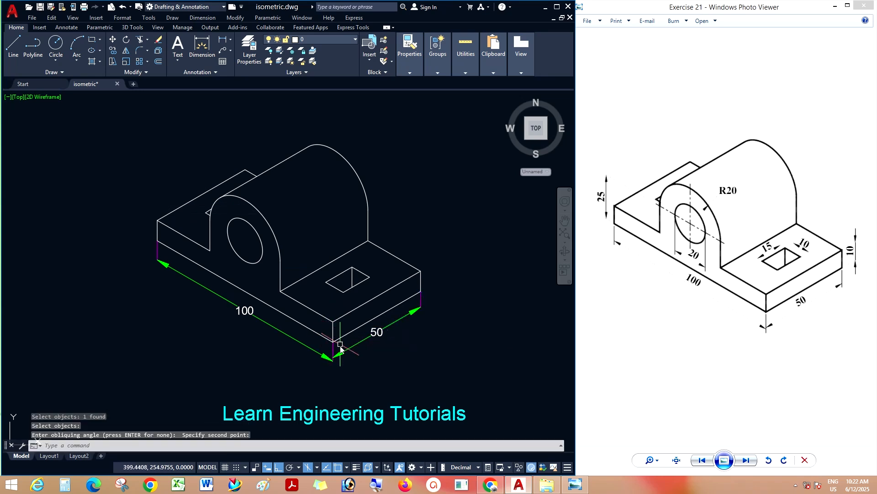
# Stretch the 50 dimension line down so its end meets the end of the 100 dimension line
pyautogui.scroll(4, 336, 353)
pyautogui.click(323, 357)
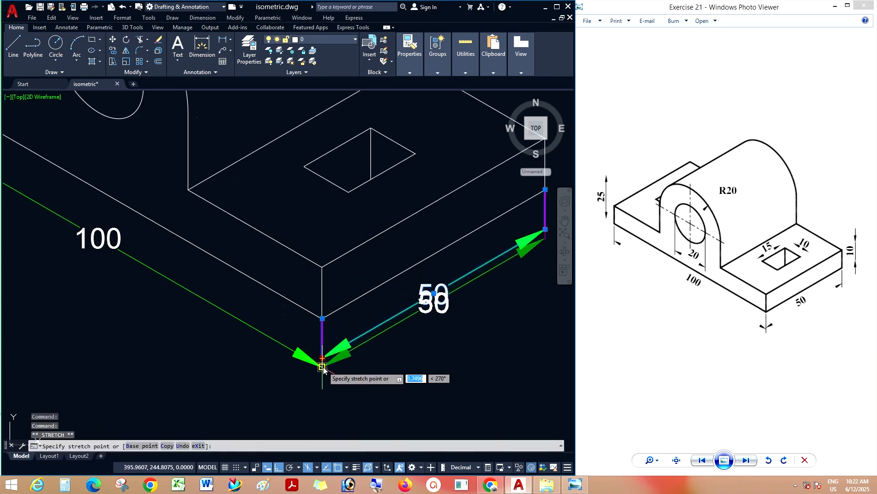
pyautogui.scroll(-5, 358, 348)
pyautogui.press('Escape')
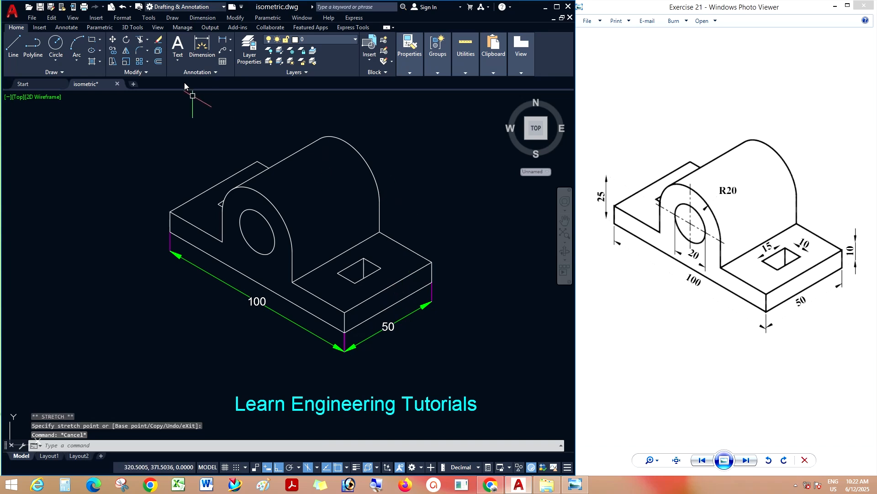
# Add an aligned dimension to the base's thickness at the end corner of its short side, placed outside the base
pyautogui.click(201, 19)
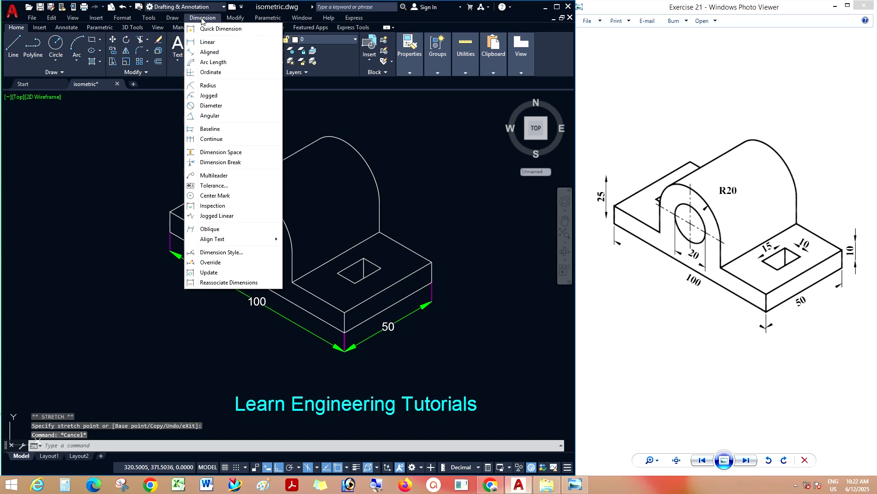
pyautogui.click(213, 52)
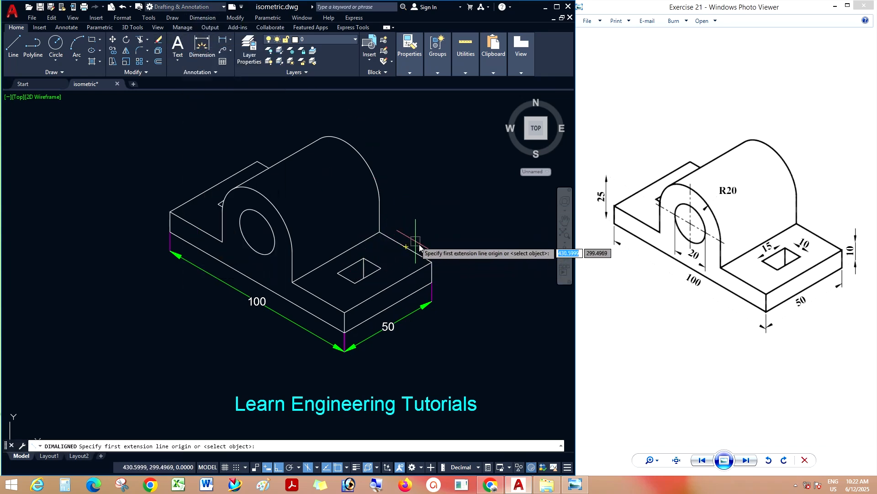
pyautogui.click(431, 261)
pyautogui.click(432, 283)
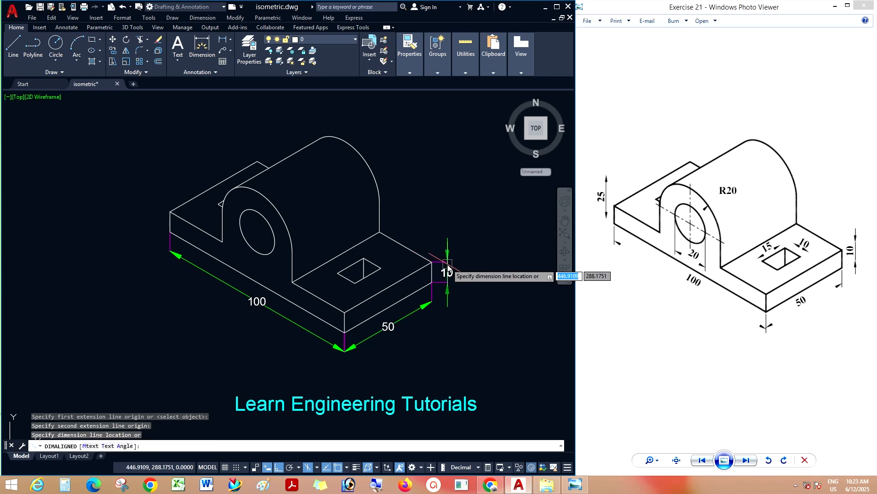
pyautogui.click(448, 271)
# Oblique the base thickness dimension so its extension lines run parallel to the 50 side, picking the angle along the top edge
pyautogui.click(202, 18)
pyautogui.press('Escape')
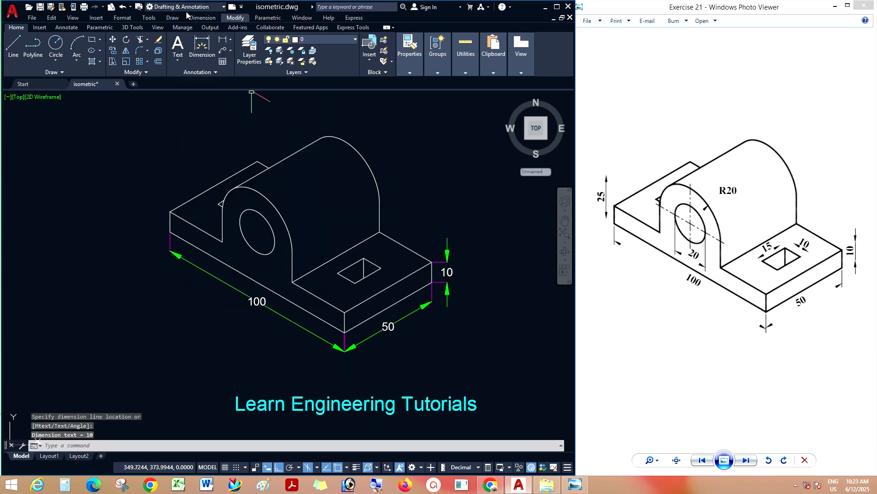
pyautogui.click(187, 14)
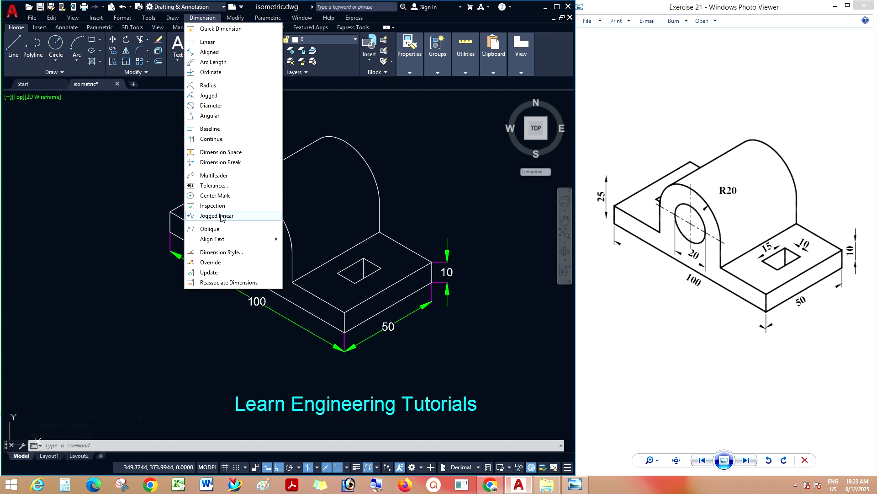
pyautogui.click(221, 229)
pyautogui.click(447, 256)
pyautogui.press('Return')
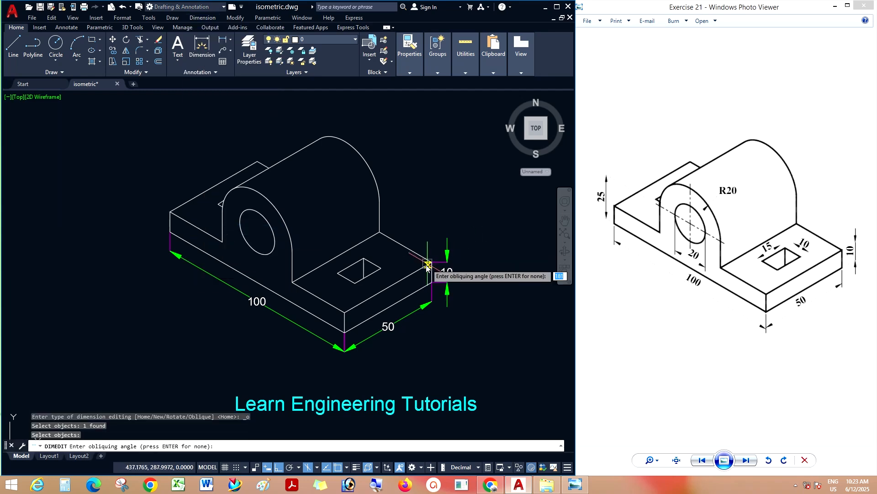
pyautogui.click(420, 270)
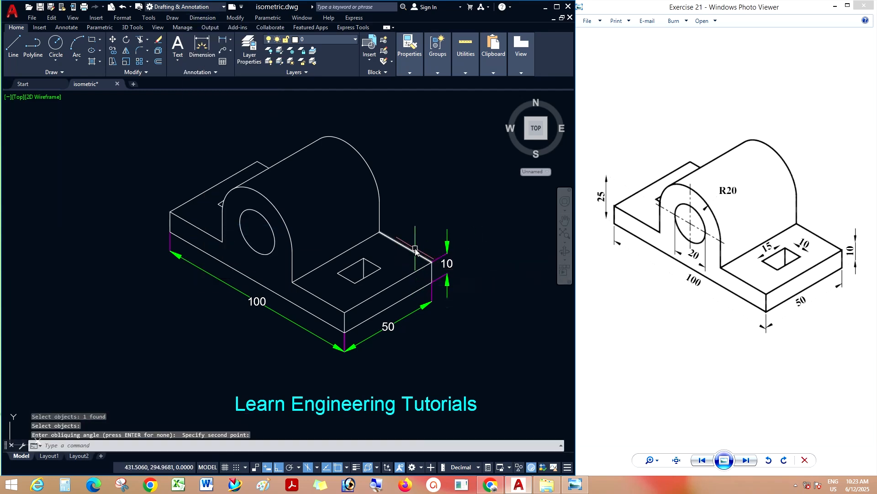
# Add an aligned dimension to the long side of the rectangular opening, placed between the opening and the arched body
pyautogui.click(202, 18)
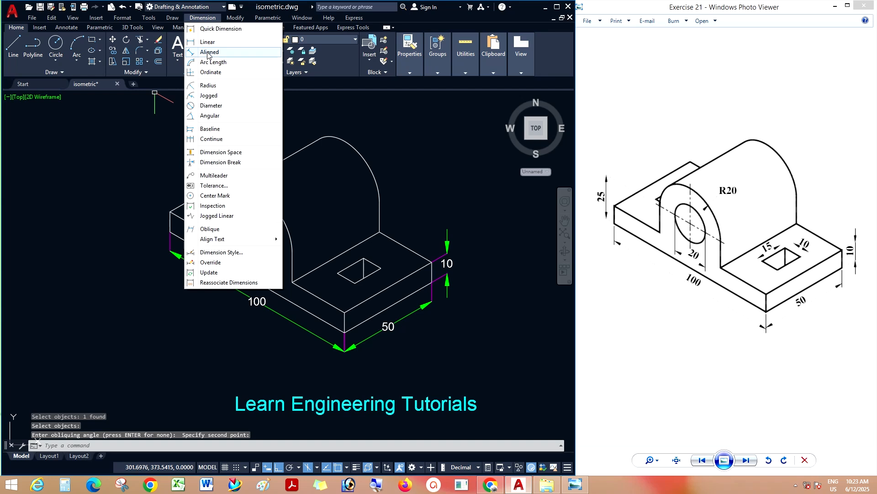
pyautogui.click(209, 53)
pyautogui.scroll(4, 361, 272)
pyautogui.click(302, 273)
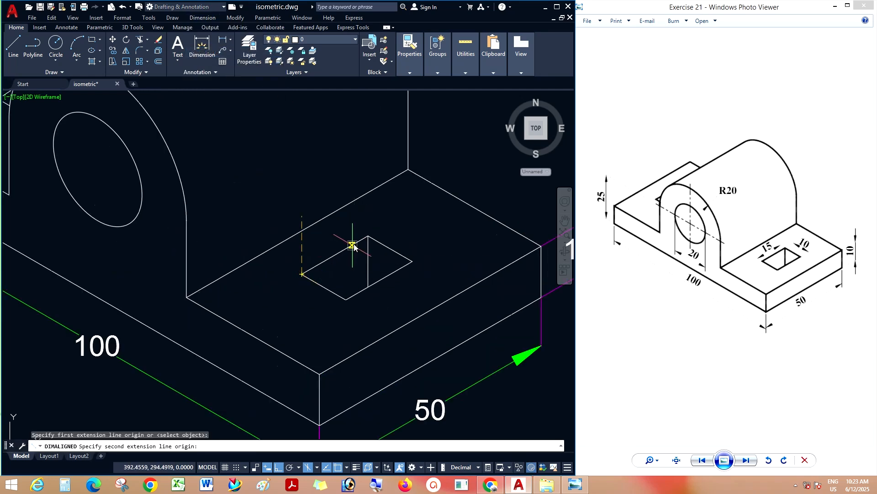
pyautogui.click(368, 236)
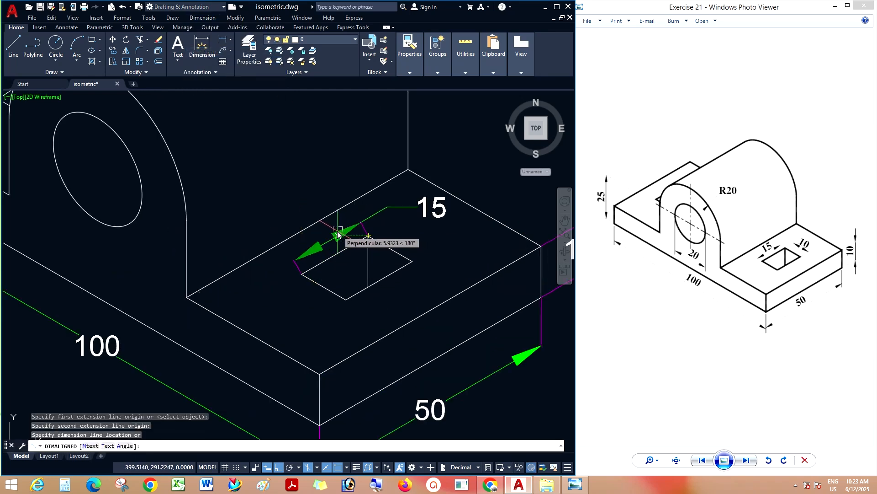
pyautogui.click(337, 234)
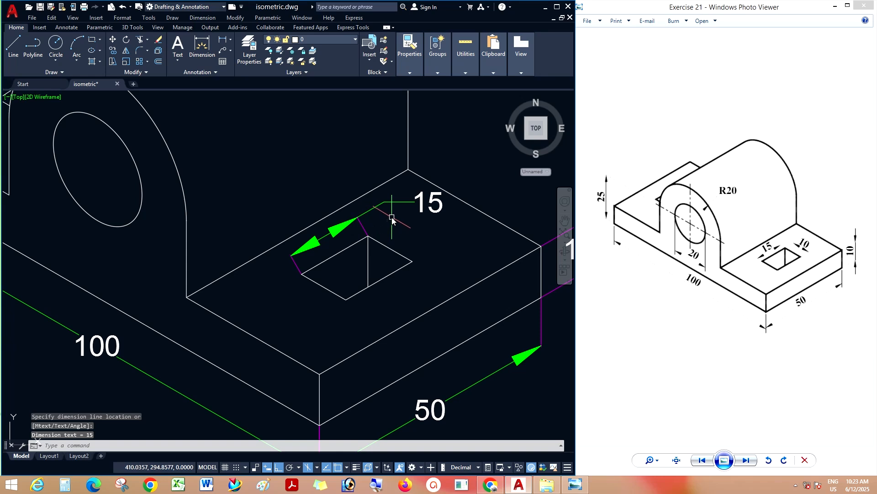
# Add an aligned dimension to the short rear side of the rectangular opening, placed just outside it
pyautogui.press('Return')
pyautogui.click(368, 236)
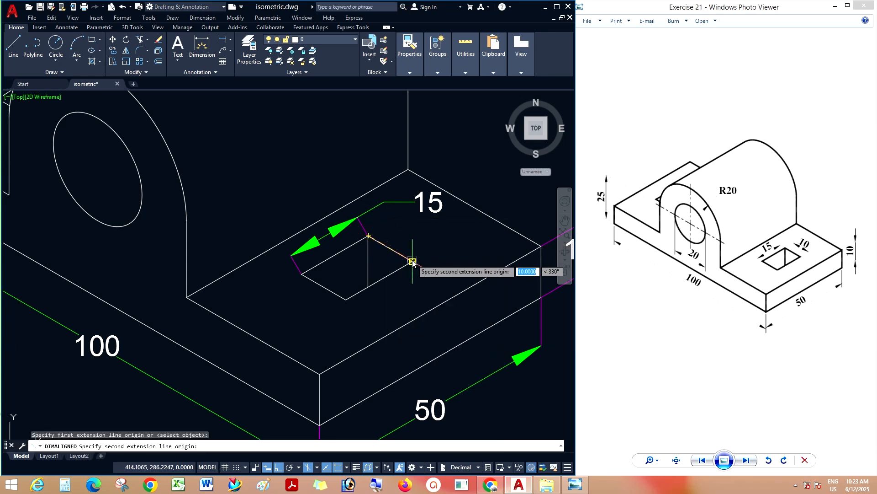
pyautogui.click(413, 262)
pyautogui.click(440, 255)
# Oblique the 10 dimension of the rectangular opening, picking the angle along the opening's long edge
pyautogui.click(213, 18)
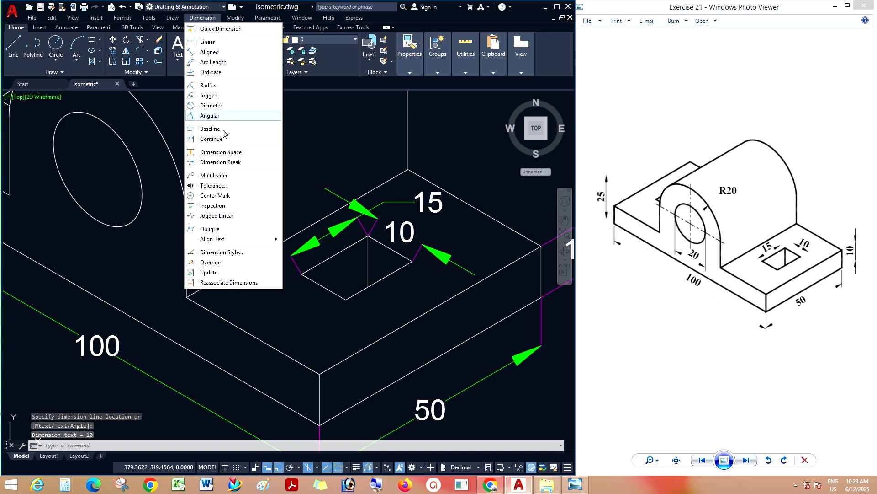
pyautogui.click(221, 229)
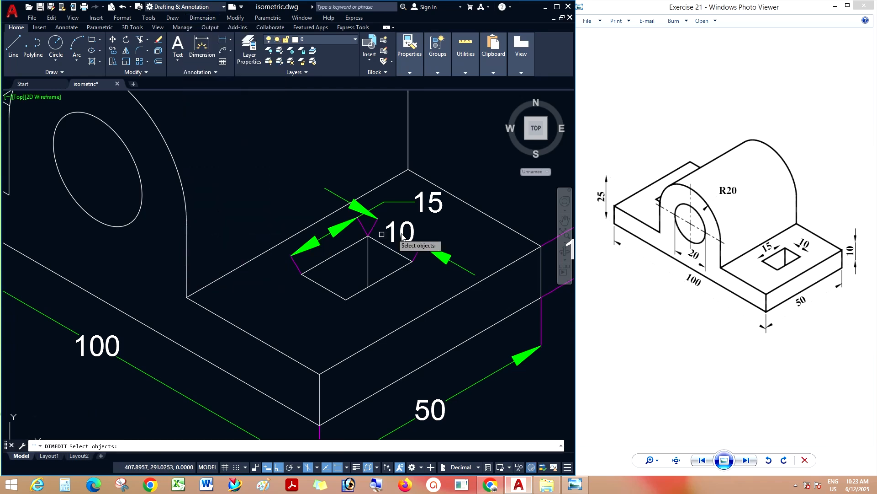
pyautogui.click(446, 256)
pyautogui.press('Return')
pyautogui.click(398, 270)
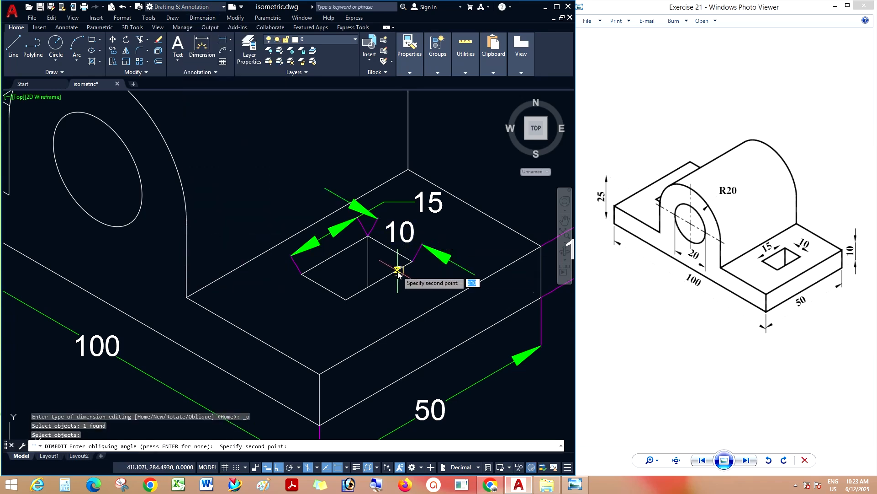
pyautogui.click(444, 242)
# Oblique the 15 dimension of the rectangular opening, picking the angle along the opening's short edge
pyautogui.rightClick(446, 227)
pyautogui.click(459, 230)
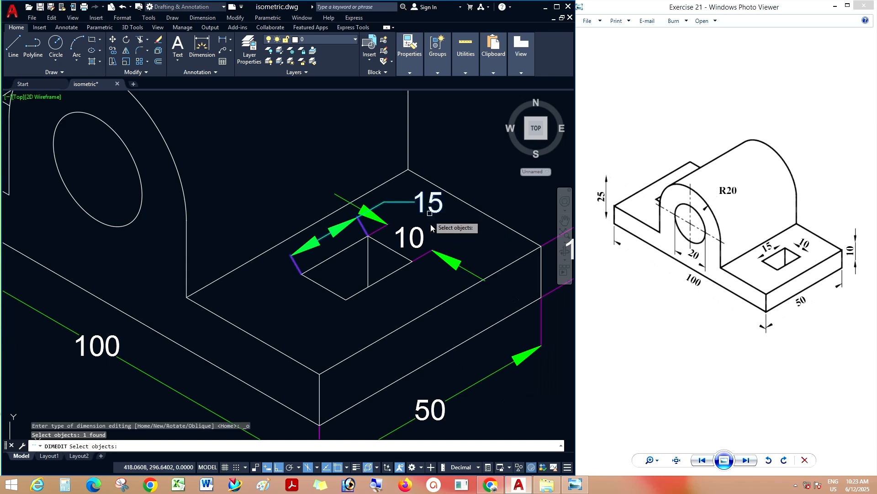
pyautogui.press('Return')
pyautogui.click(301, 274)
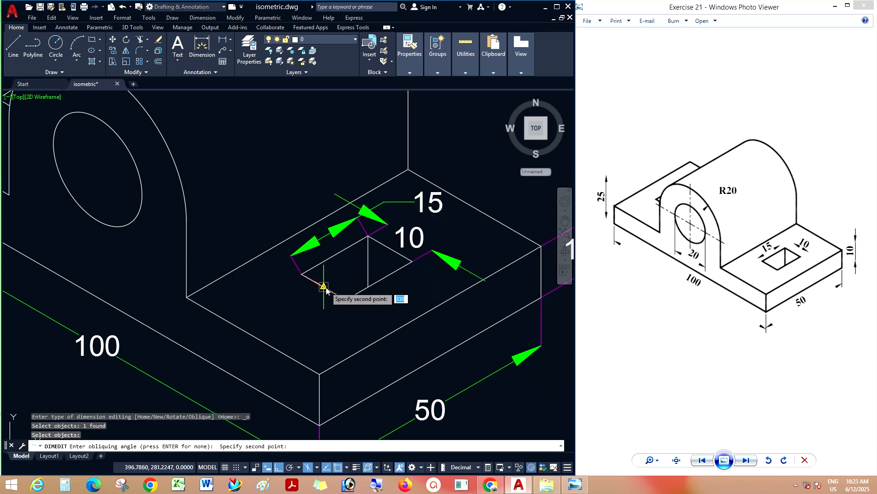
pyautogui.click(326, 290)
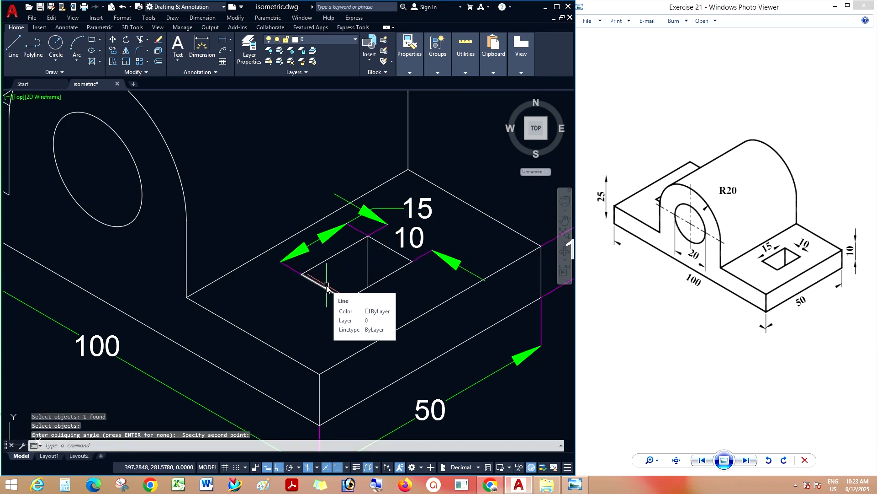
# Stretch the 15 dimension by its grip to place its dimension line slightly closer to the rectangular opening
pyautogui.click(413, 210)
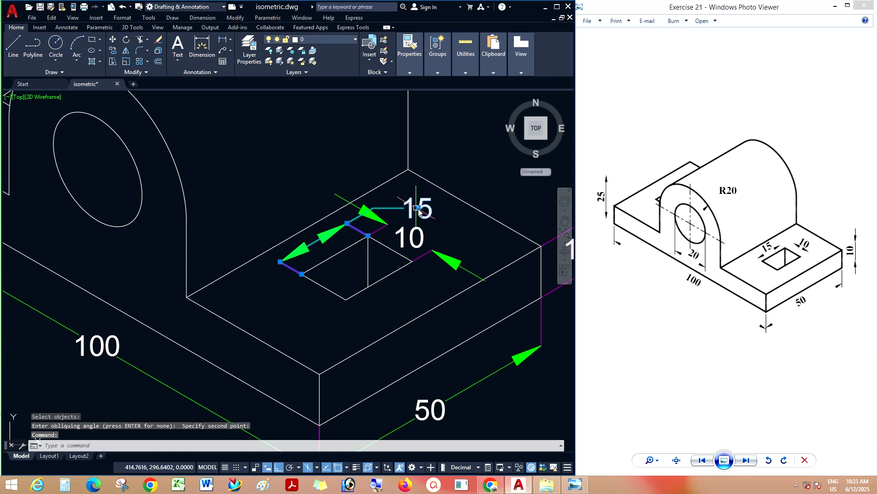
pyautogui.click(421, 209)
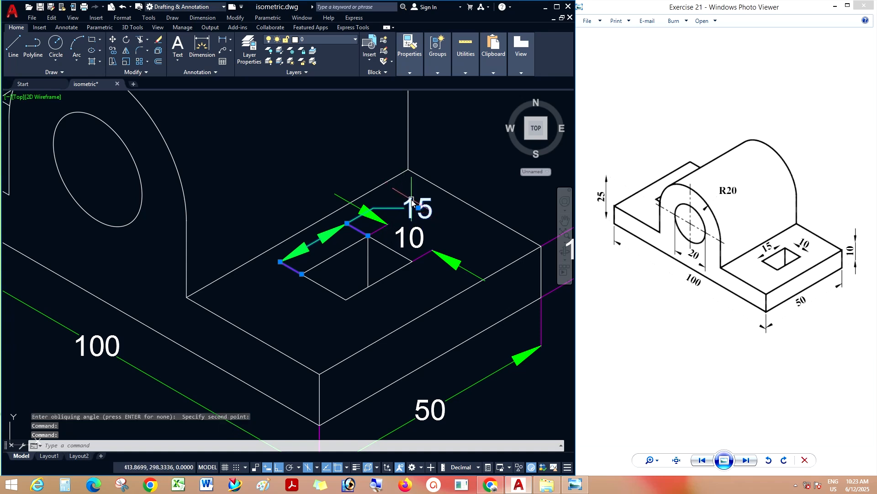
pyautogui.click(417, 208)
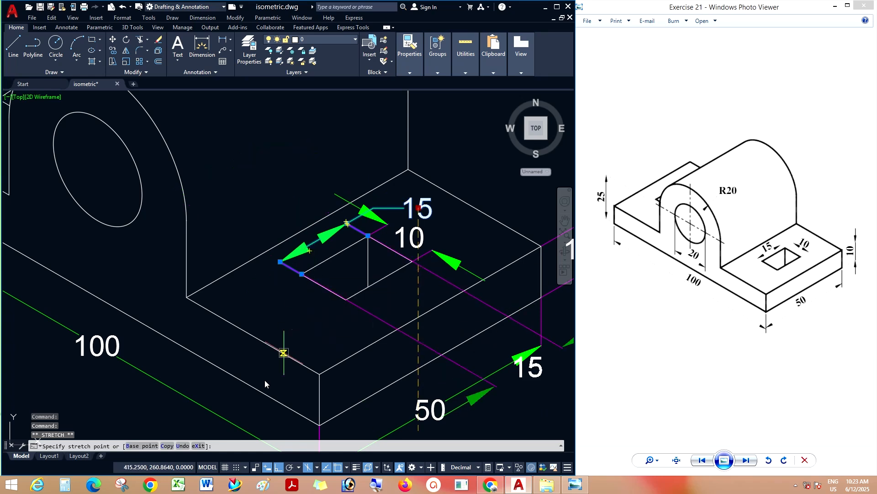
pyautogui.click(334, 246)
pyautogui.press('Escape')
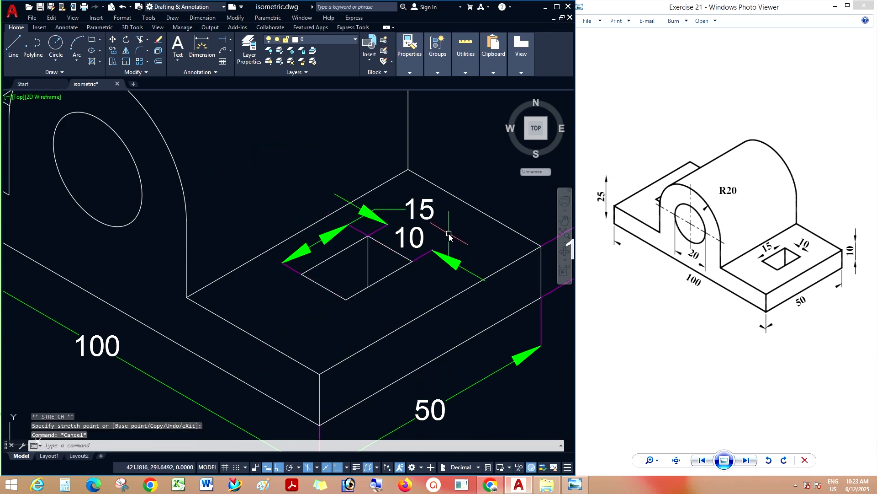
# Set the text height of the Standard dimension style to 3
pyautogui.scroll(-5, 428, 247)
pyautogui.scroll(2, 429, 232)
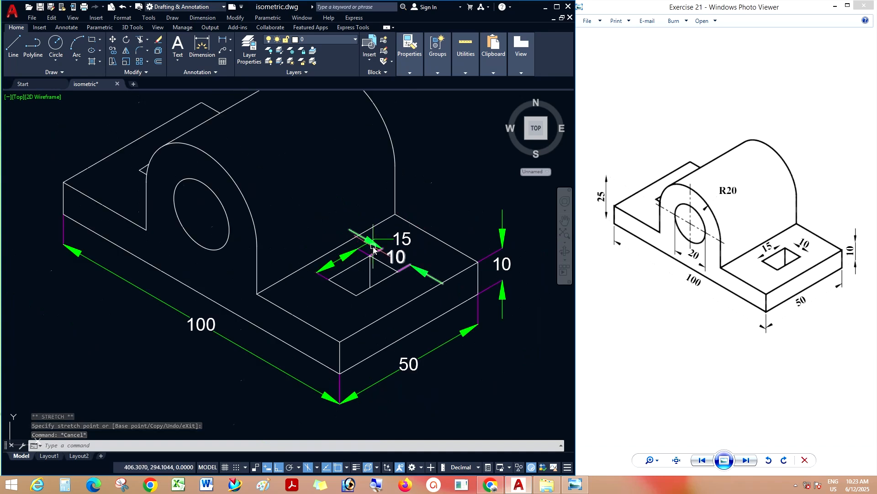
pyautogui.click(202, 17)
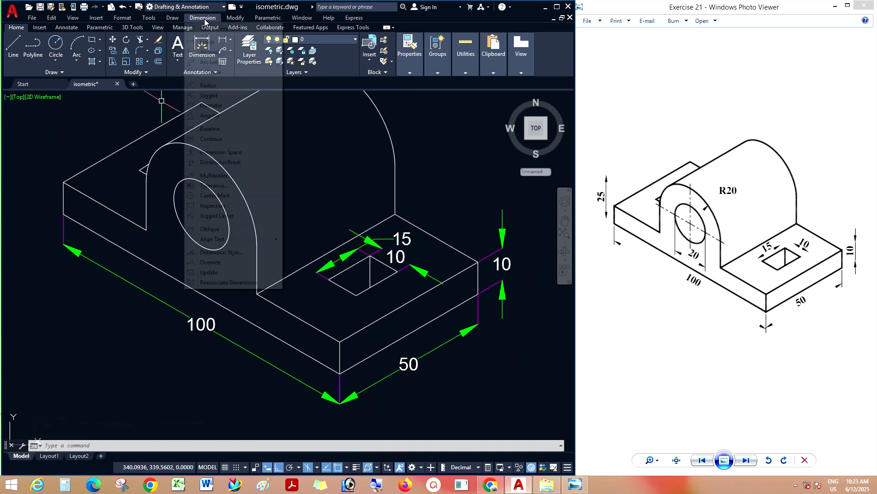
pyautogui.click(241, 253)
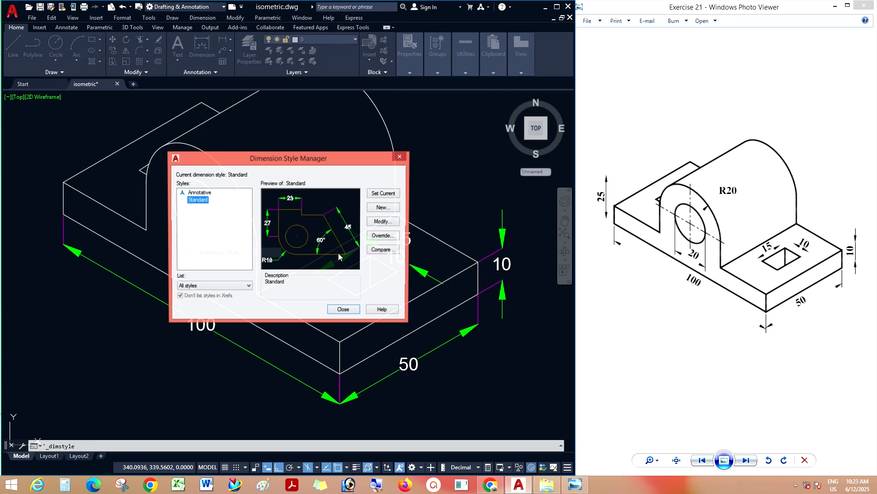
pyautogui.click(383, 225)
pyautogui.click(183, 125)
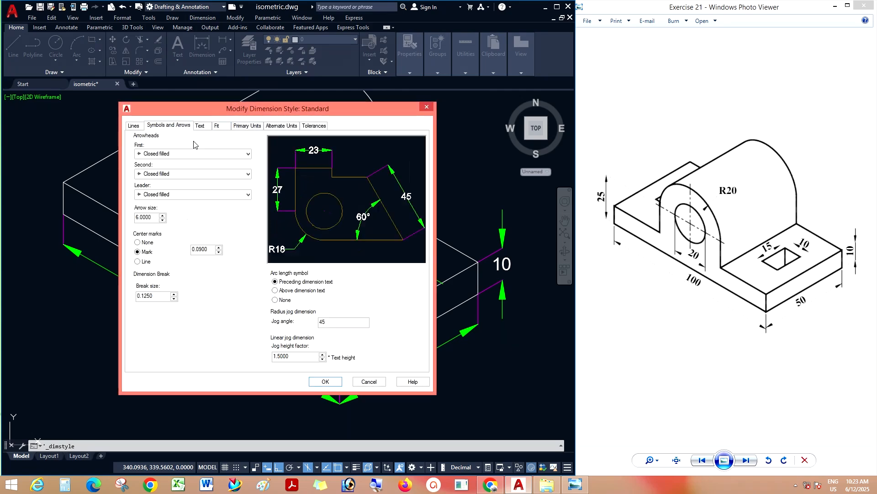
pyautogui.click(200, 128)
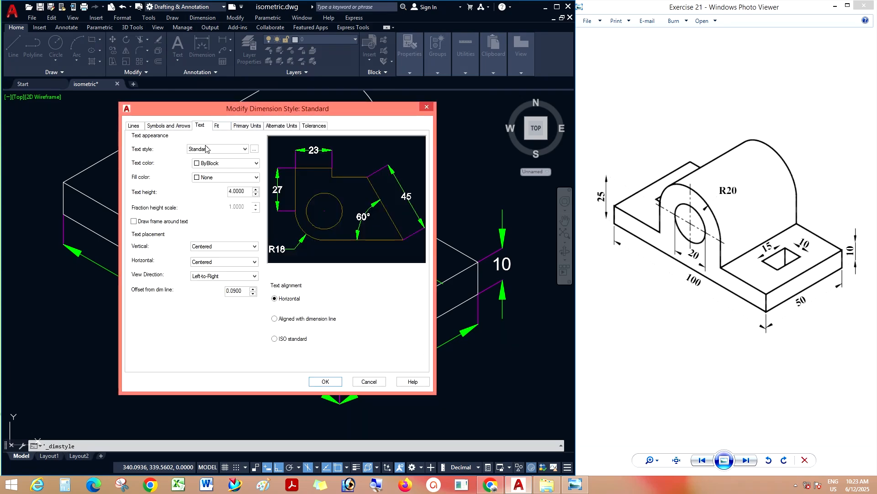
pyautogui.doubleClick(234, 191)
pyautogui.write('3')
pyautogui.click(335, 379)
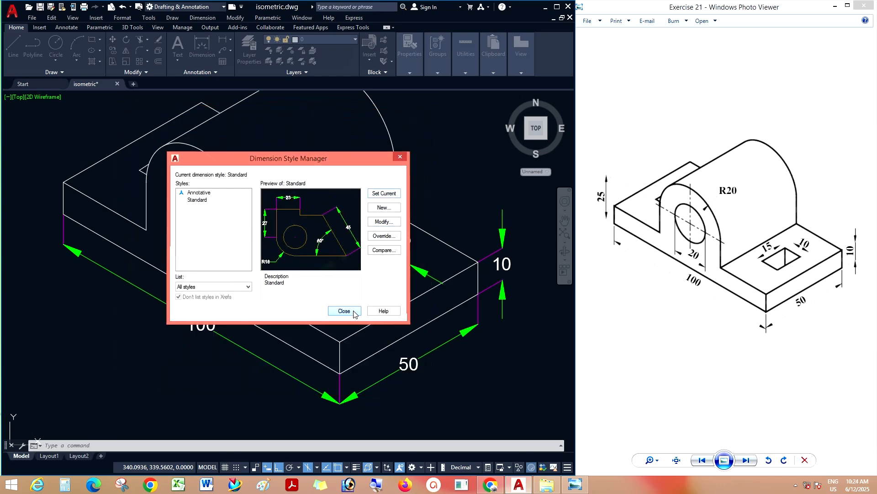
pyautogui.click(343, 311)
# Set the arrow size of the Standard dimension style to 4
pyautogui.scroll(-3, 363, 316)
pyautogui.scroll(3, 385, 281)
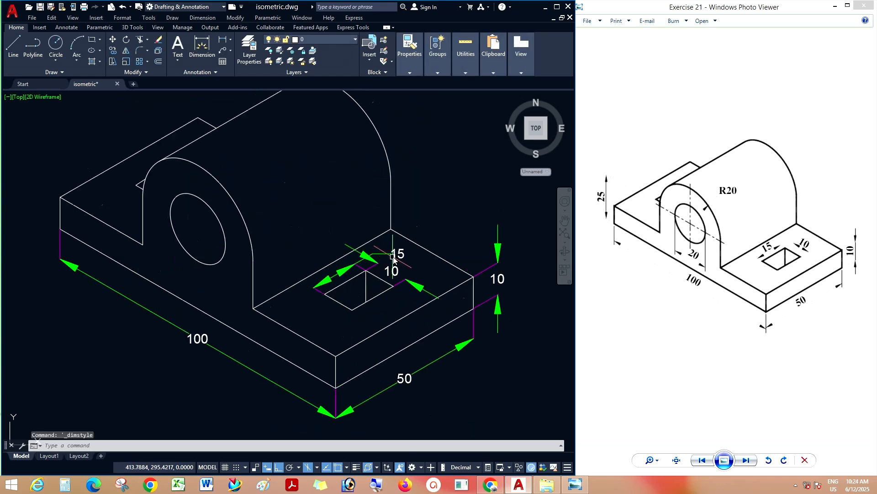
pyautogui.click(394, 258)
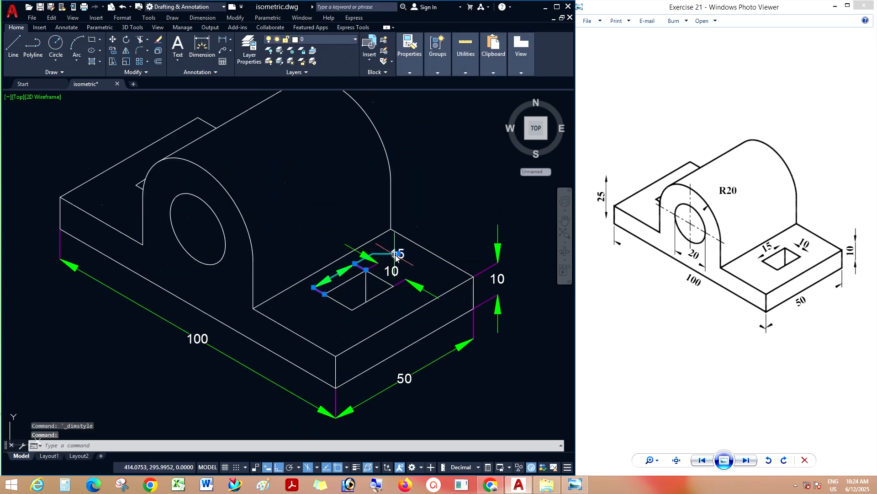
pyautogui.click(203, 18)
pyautogui.click(247, 252)
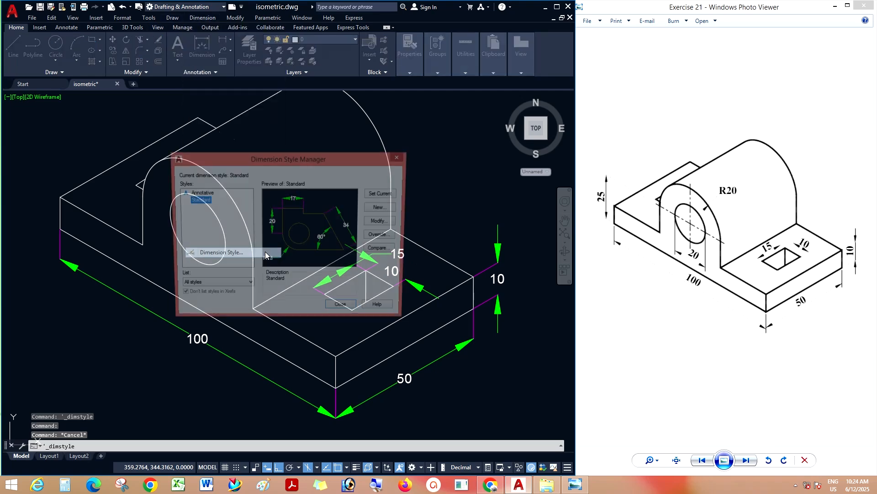
pyautogui.click(383, 222)
pyautogui.click(178, 126)
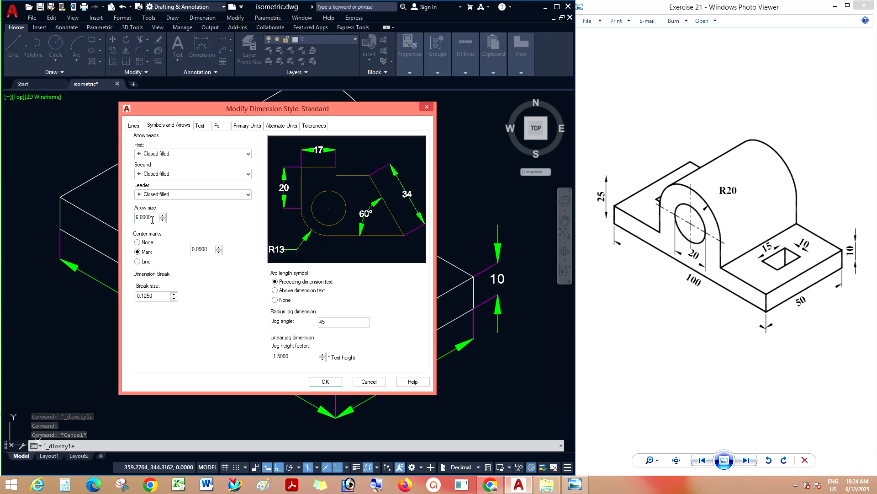
pyautogui.write('4')
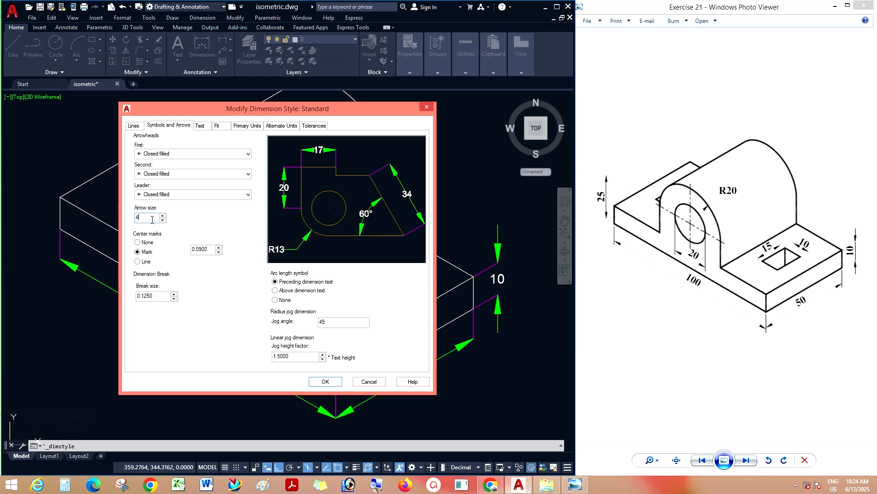
pyautogui.click(336, 379)
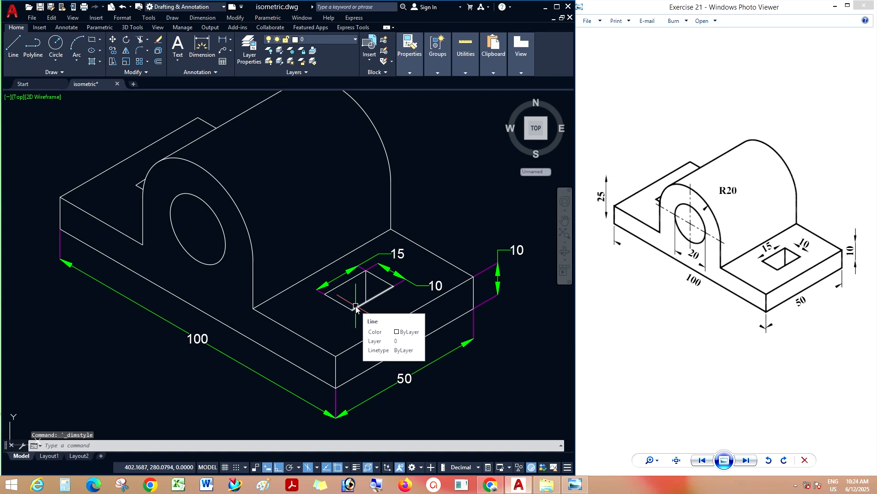
pyautogui.click(437, 289)
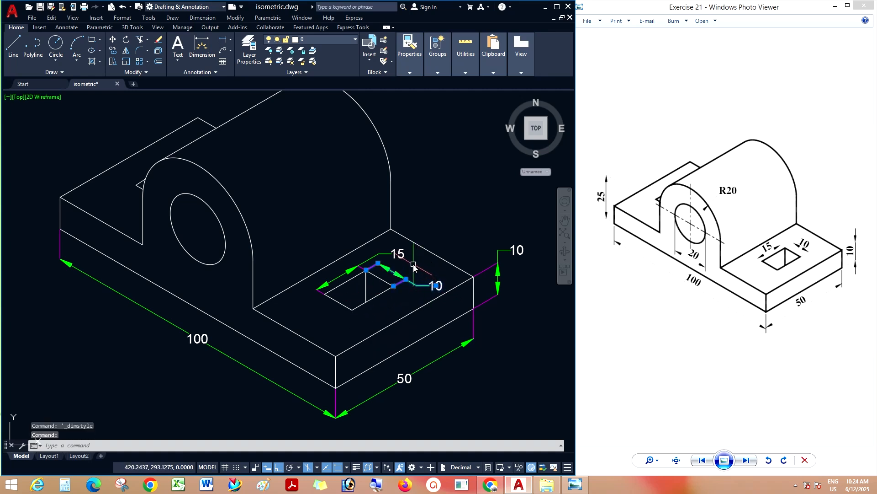
pyautogui.press('Escape')
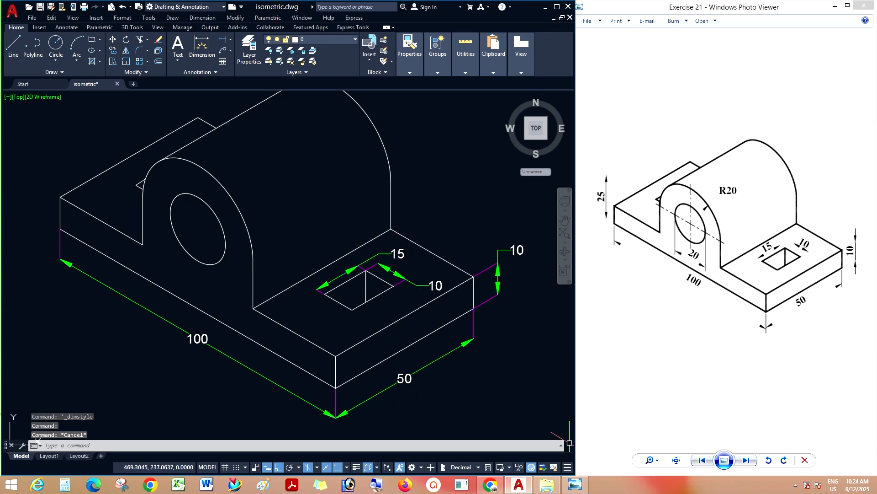
pyautogui.click(796, 484)
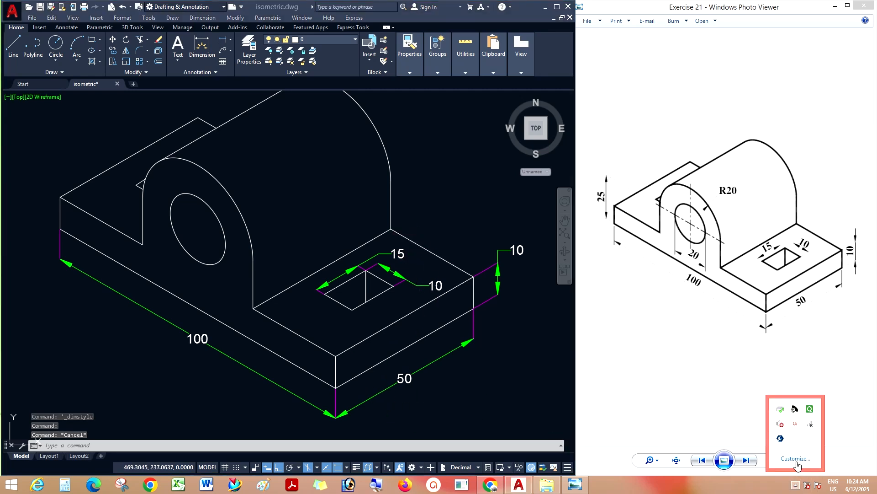
pyautogui.click(797, 425)
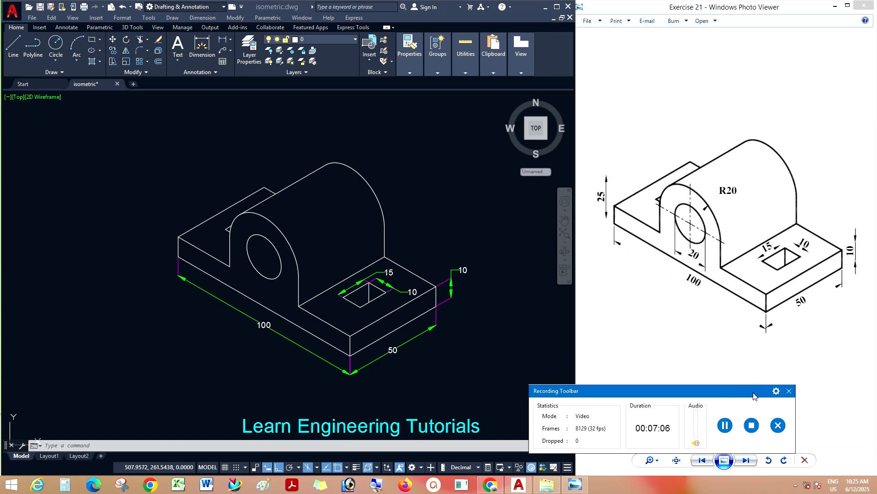
pyautogui.moveTo(758, 397); pyautogui.dragTo(795, 491)
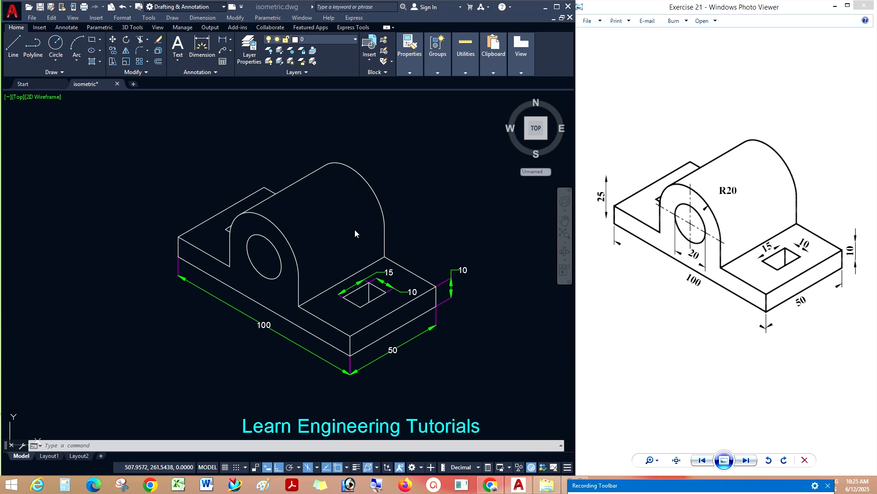
pyautogui.click(154, 122)
# Draw a vertical line from the centre of the hole up to the top of the arched front face
pyautogui.click(13, 46)
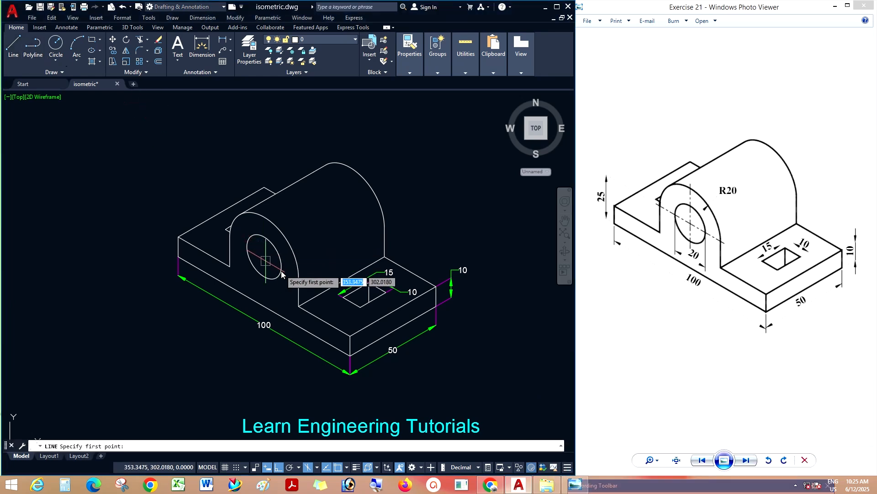
pyautogui.click(265, 258)
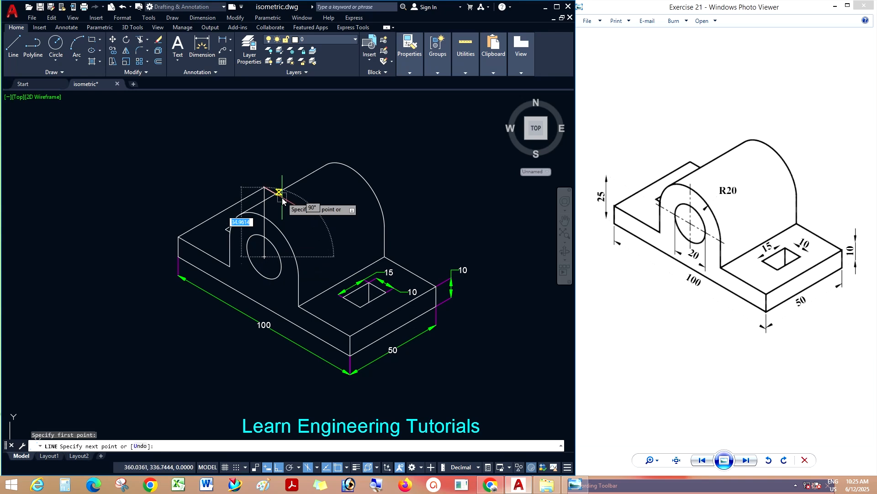
pyautogui.scroll(2, 274, 212)
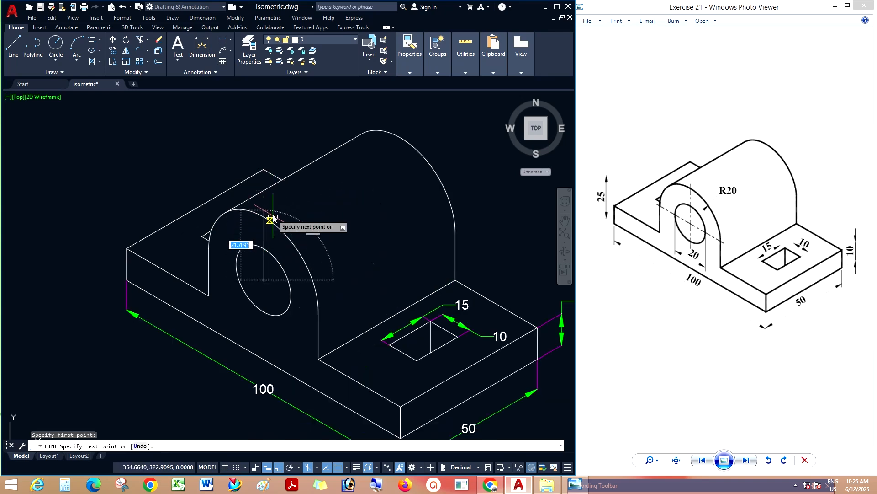
pyautogui.click(272, 211)
pyautogui.press('Escape')
# Stretch both ends of the vertical line so it crosses the hole's centre and extends slightly beyond the hole above and below
pyautogui.click(263, 273)
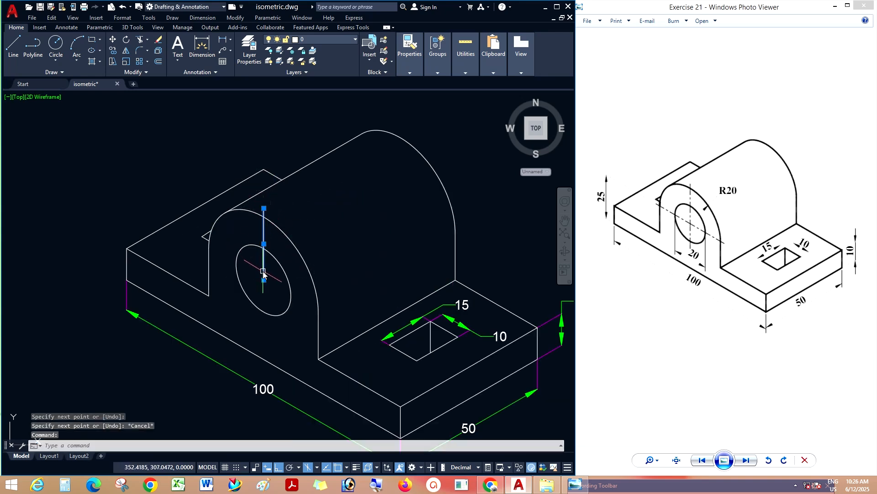
pyautogui.click(263, 279)
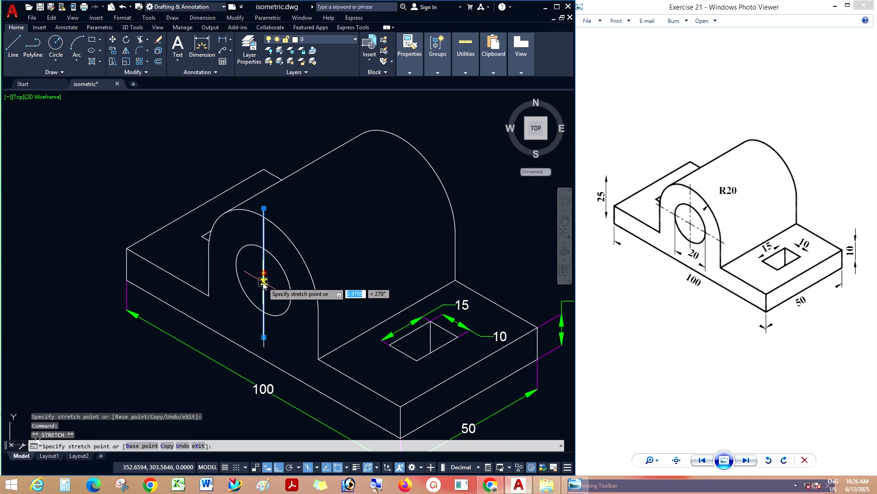
pyautogui.press('Escape')
pyautogui.click(264, 259)
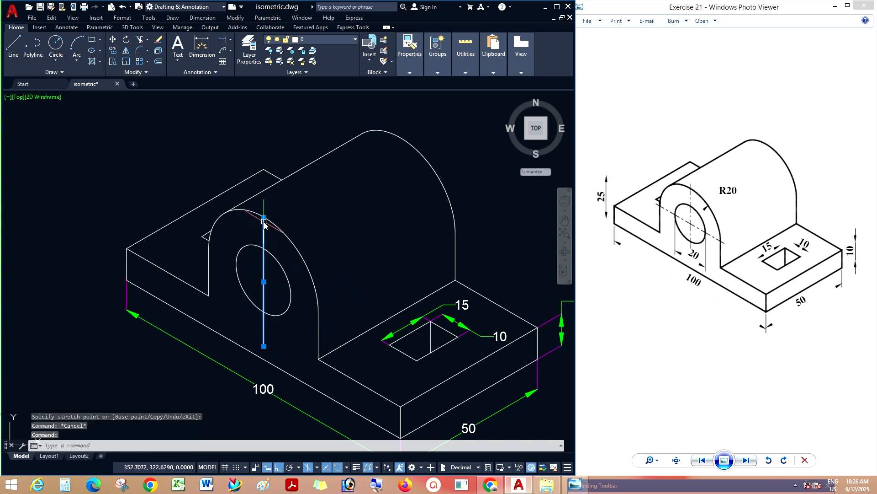
pyautogui.click(264, 218)
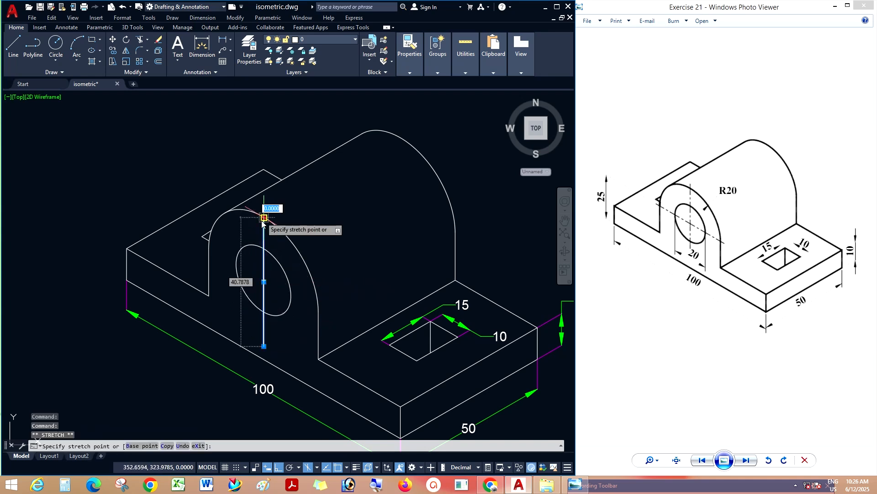
pyautogui.click(265, 336)
pyautogui.press('Escape')
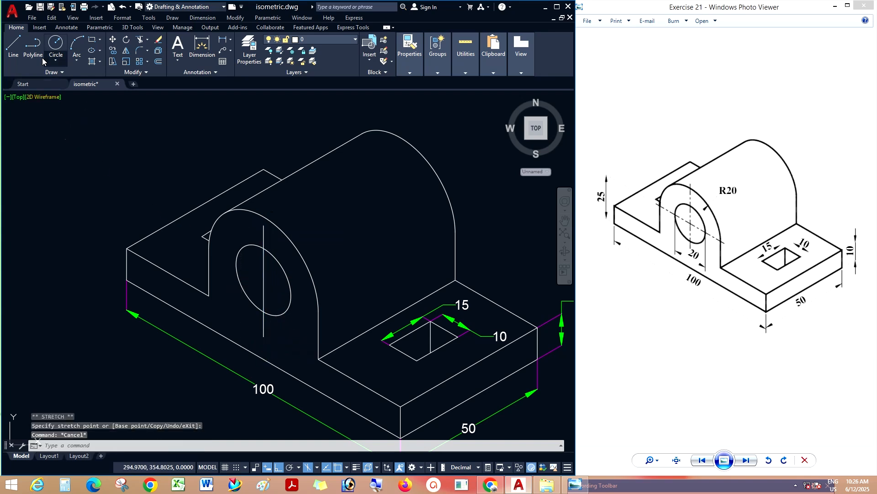
# Draw a line about 16 units long from the hole's centre along the 330° isometric axis, extending beyond the hole
pyautogui.click(16, 47)
pyautogui.click(264, 281)
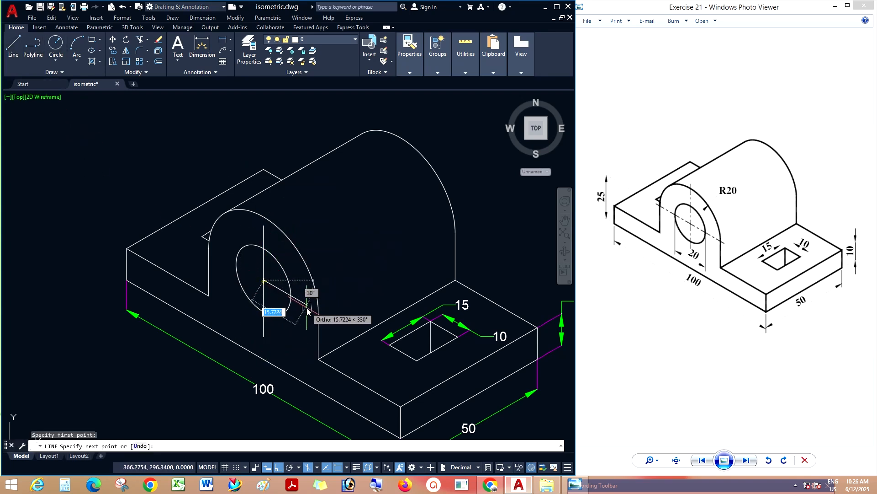
pyautogui.click(307, 311)
pyautogui.press('Escape')
# Stretch the inclined line's start point past the opposite side of the hole and align the line's midpoint with the hole's centre
pyautogui.click(273, 286)
pyautogui.click(263, 280)
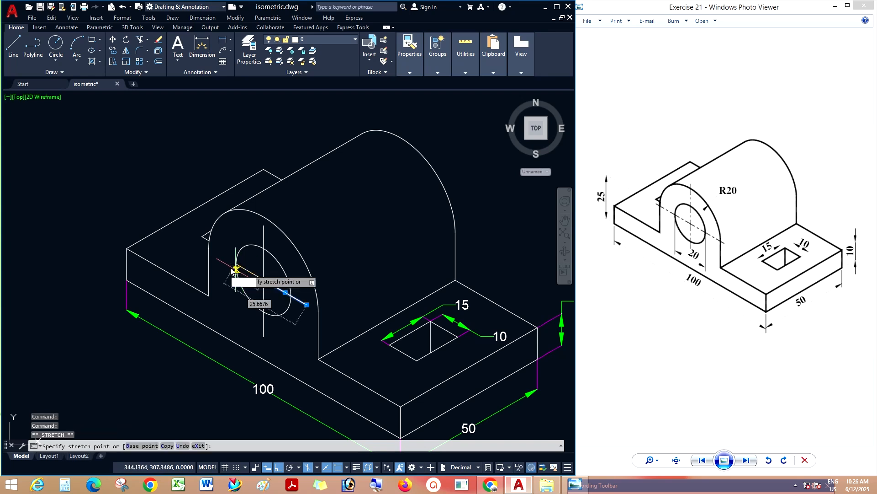
pyautogui.click(224, 257)
pyautogui.click(266, 281)
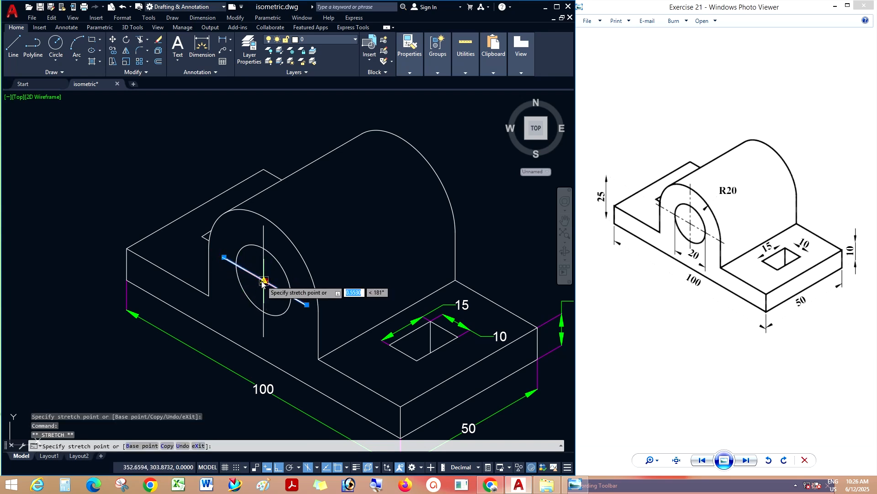
pyautogui.press('Escape')
# Assign the CENTER linetype to both the vertical and inclined lines crossing the hole
pyautogui.click(265, 283)
pyautogui.click(262, 280)
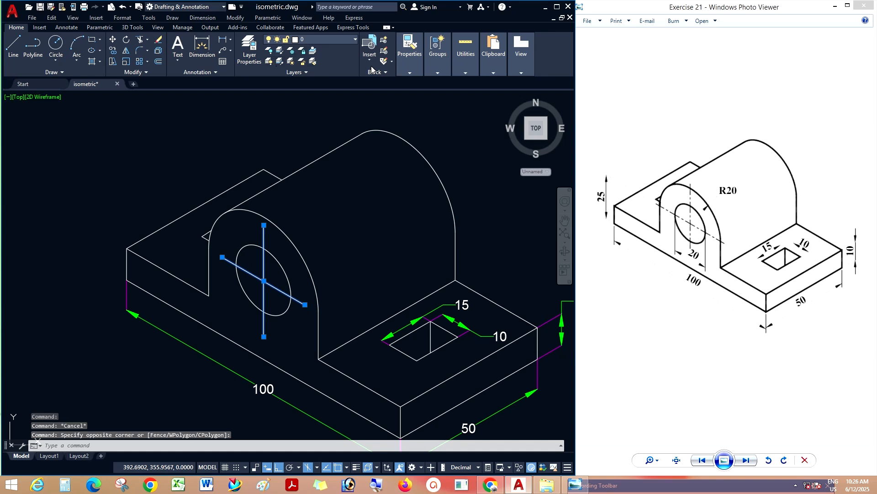
pyautogui.moveTo(411, 70)
pyautogui.click(470, 105)
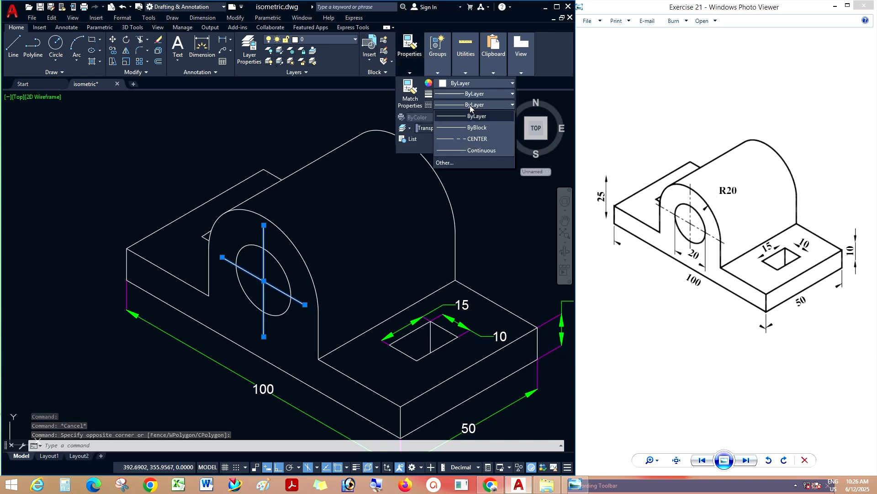
pyautogui.click(476, 138)
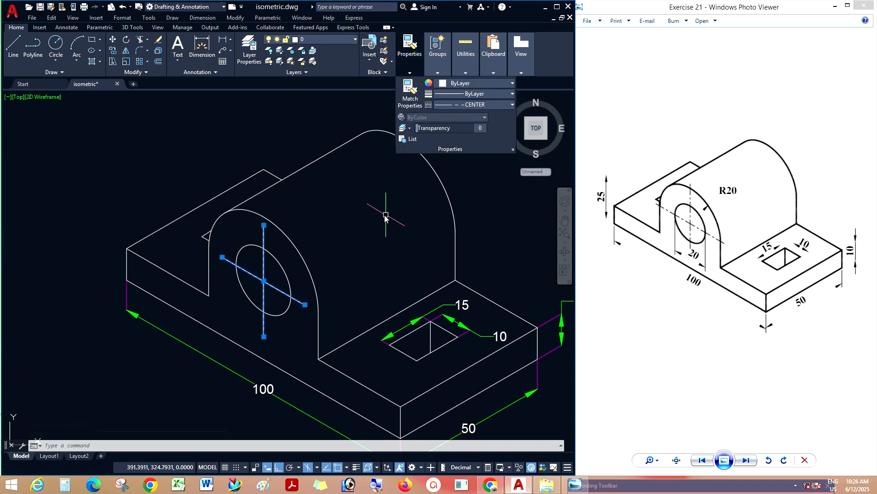
# Change the colour of the two hole centre lines to Cyan
pyautogui.moveTo(438, 59)
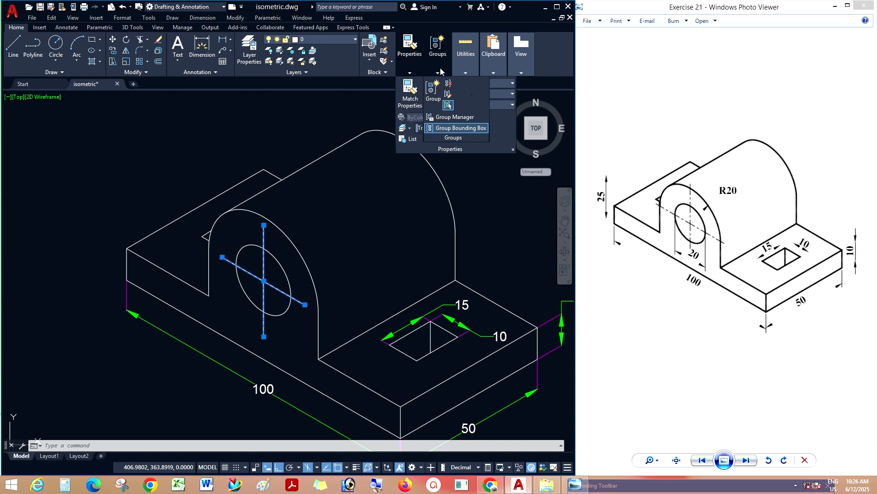
pyautogui.moveTo(410, 71)
pyautogui.click(507, 84)
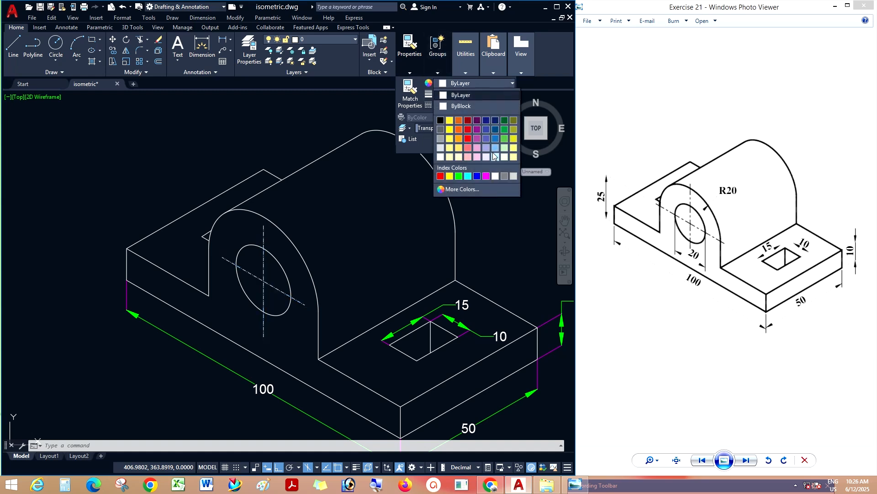
pyautogui.click(470, 178)
pyautogui.press('Escape')
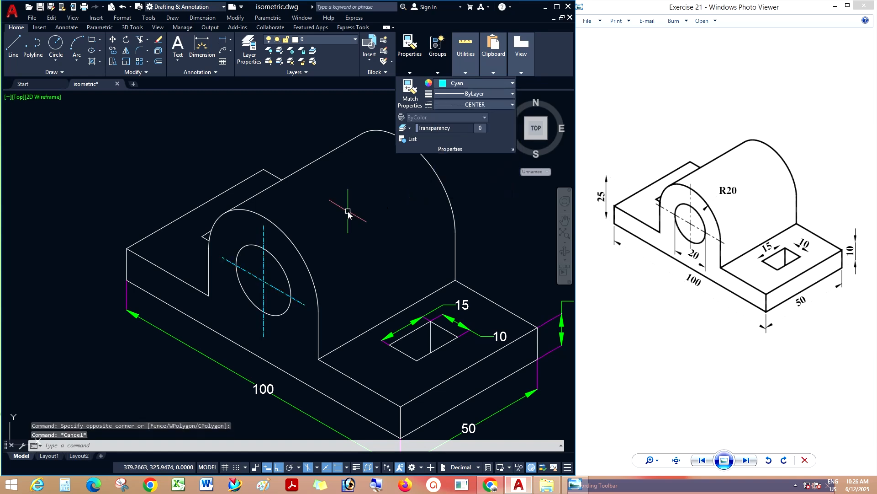
# Set the linetype scale of both hole centre lines to 4
pyautogui.click(261, 274)
pyautogui.click(270, 283)
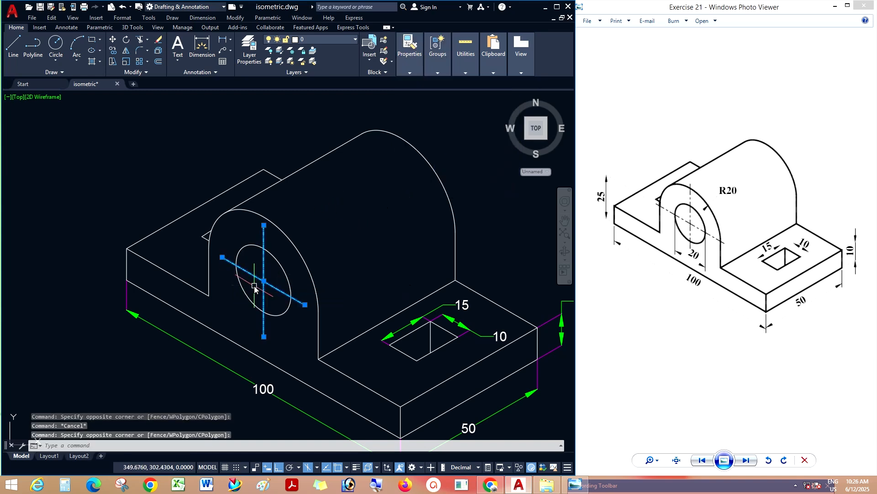
pyautogui.rightClick(255, 286)
pyautogui.click(277, 270)
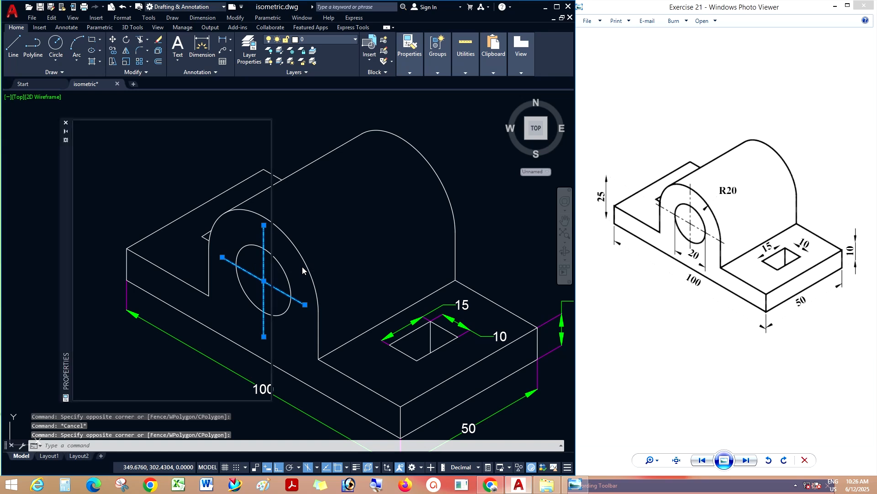
pyautogui.click(212, 177)
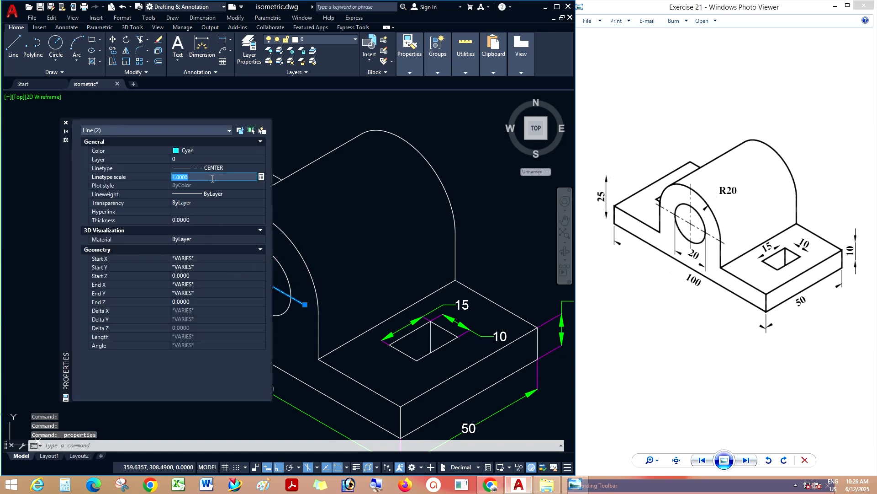
pyautogui.write('4')
pyautogui.press('Return')
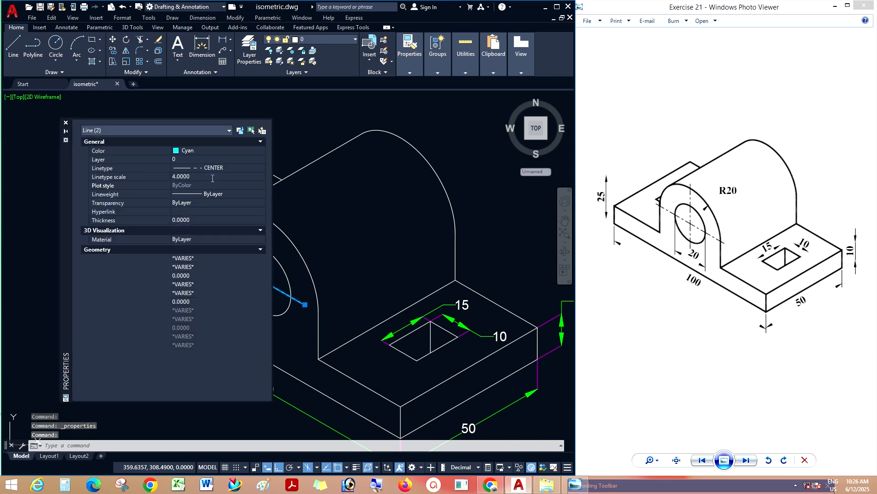
pyautogui.click(66, 123)
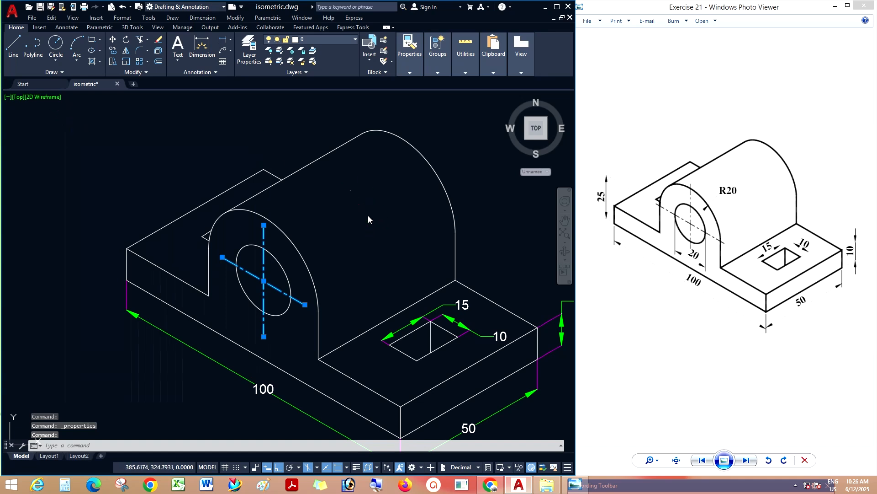
pyautogui.press('Escape')
pyautogui.scroll(4, 259, 300)
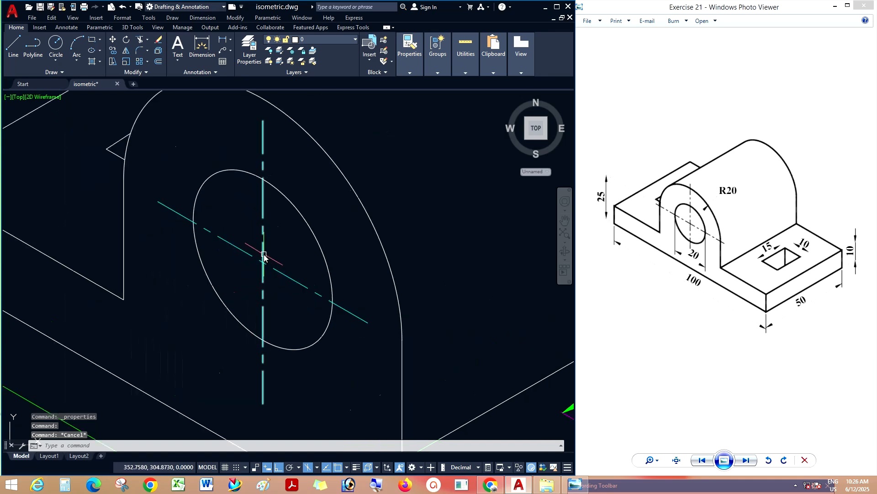
pyautogui.click(263, 255)
pyautogui.click(284, 264)
pyautogui.click(280, 286)
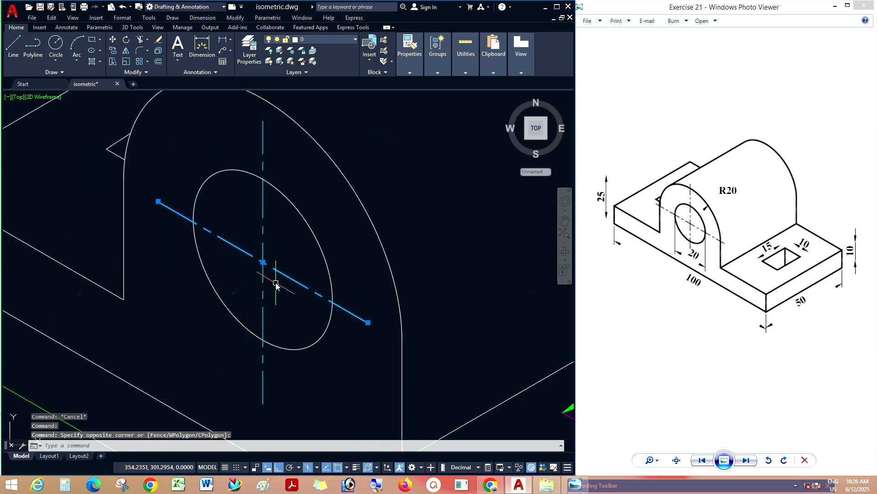
pyautogui.press('Escape')
pyautogui.scroll(-4, 296, 267)
pyautogui.scroll(-2, 295, 266)
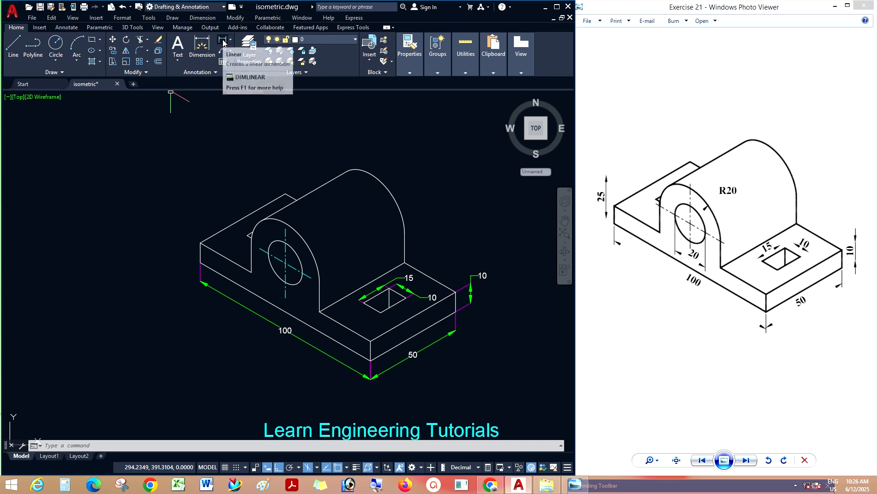
pyautogui.click(202, 17)
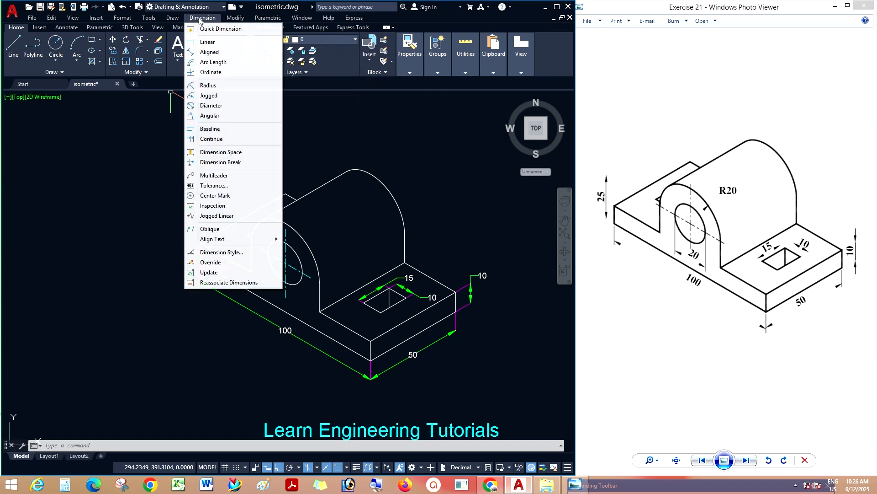
pyautogui.click(210, 52)
pyautogui.click(260, 248)
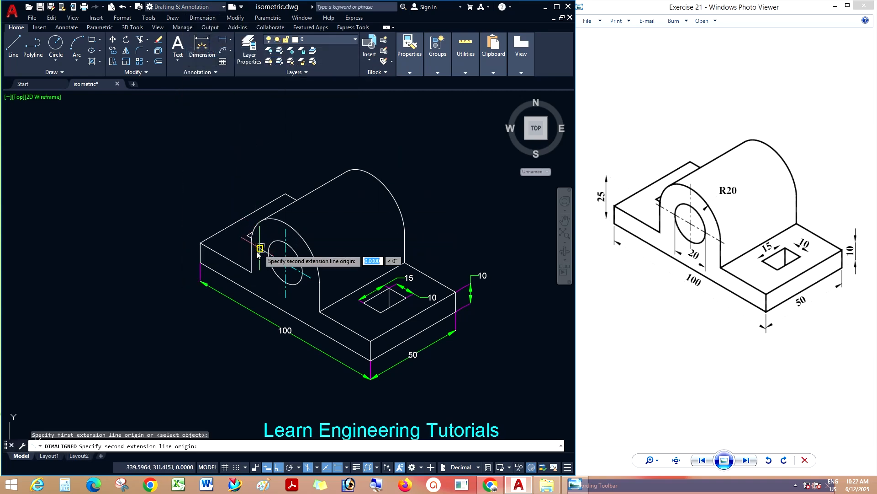
pyautogui.click(259, 298)
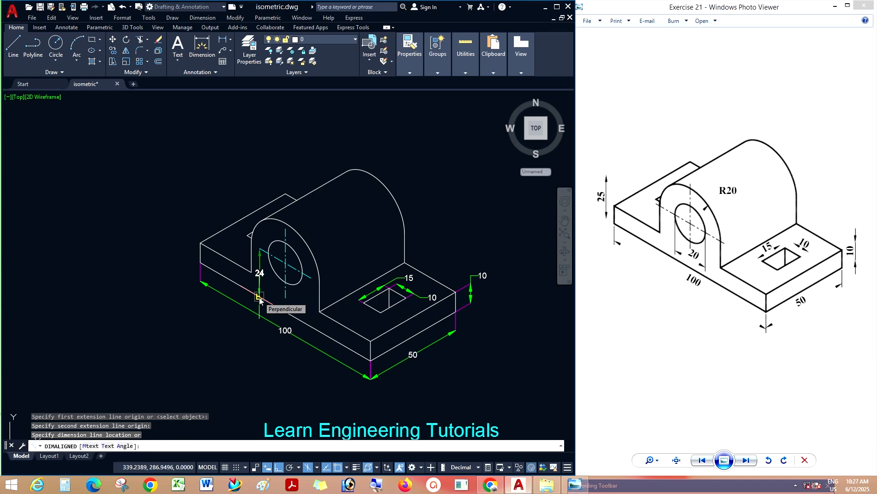
pyautogui.scroll(3, 259, 297)
pyautogui.press('Escape')
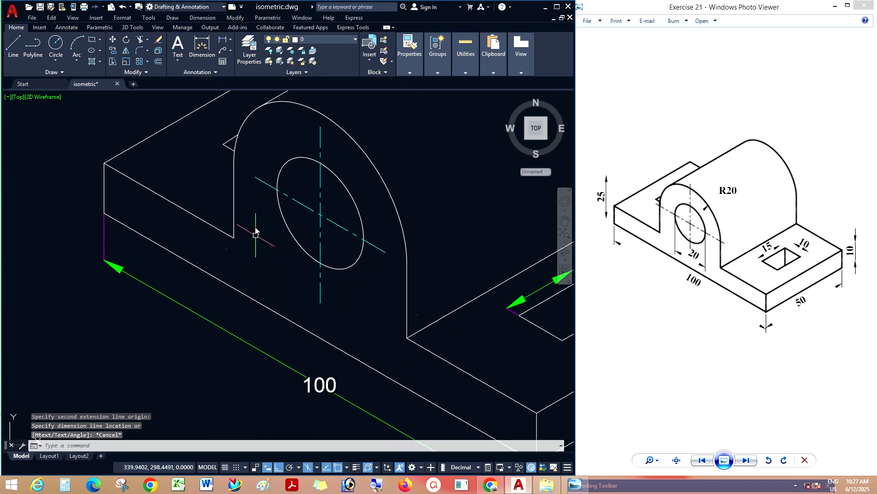
# Add a vertical linear dimension from the inclined centre line's outer end down to the base's lower front edge, placed beside the bracket's narrow end
pyautogui.click(202, 17)
pyautogui.click(206, 42)
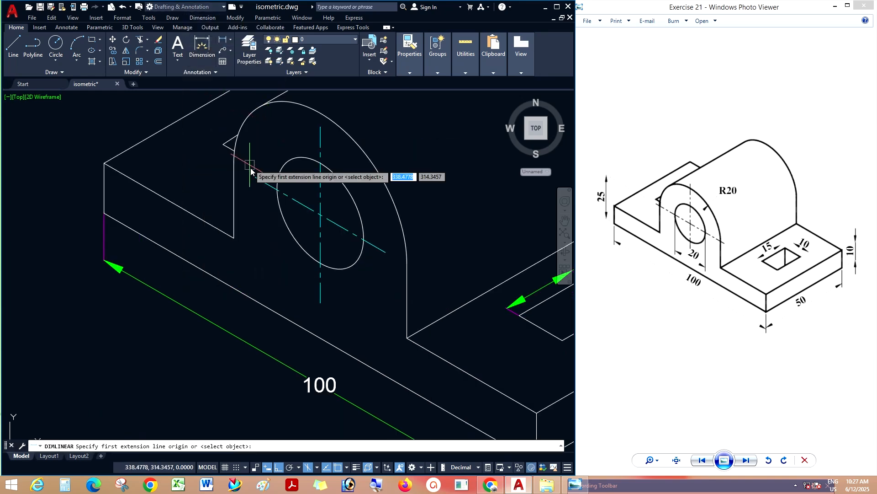
pyautogui.click(256, 177)
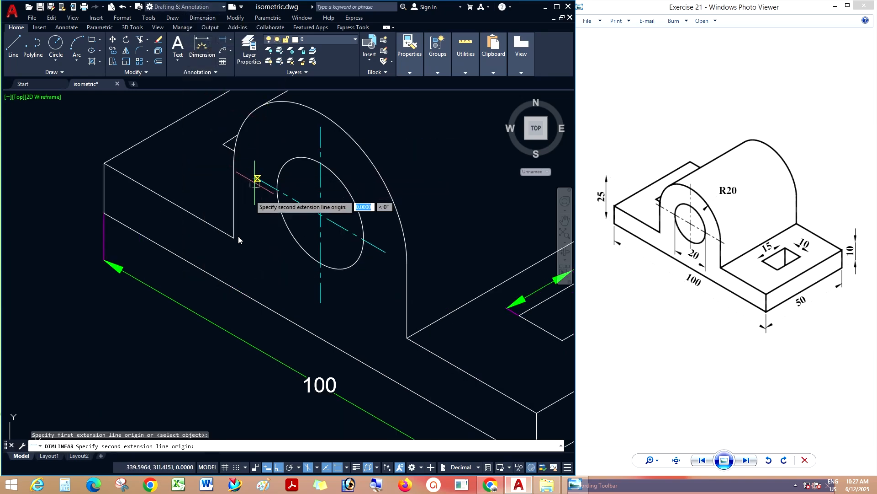
pyautogui.click(255, 302)
pyautogui.scroll(-2, 258, 280)
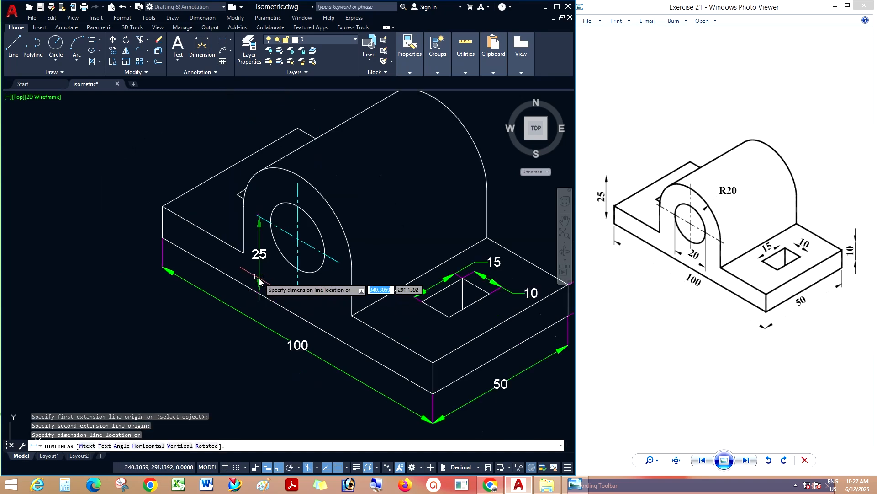
pyautogui.click(124, 180)
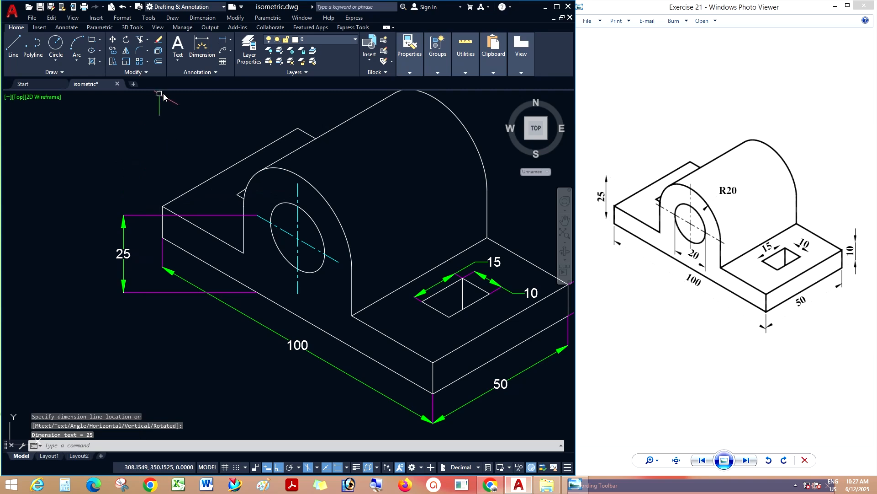
# Oblique the new hole-height dimension so its extension lines run parallel to the inclined centre line
pyautogui.click(203, 19)
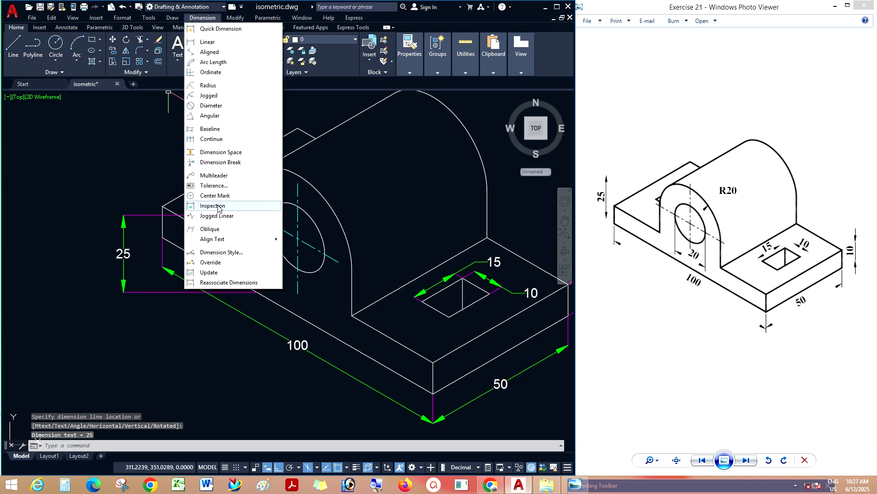
pyautogui.click(212, 229)
pyautogui.click(150, 217)
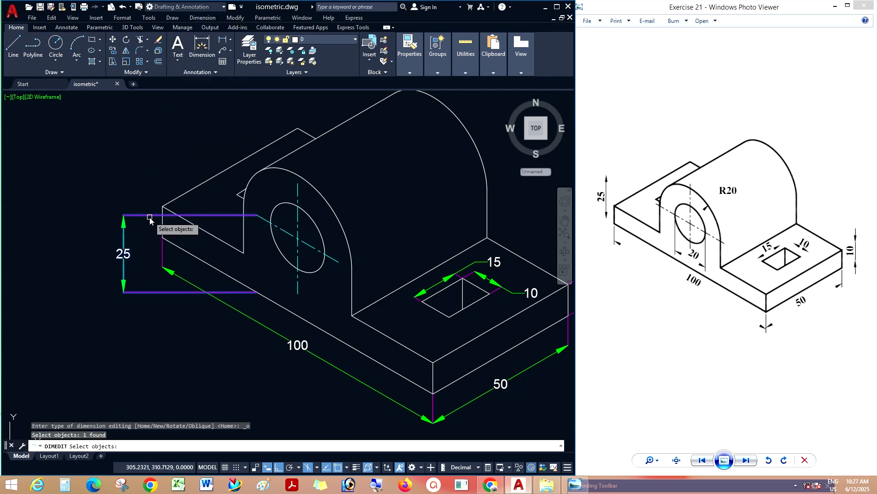
pyautogui.press('Return')
pyautogui.click(284, 232)
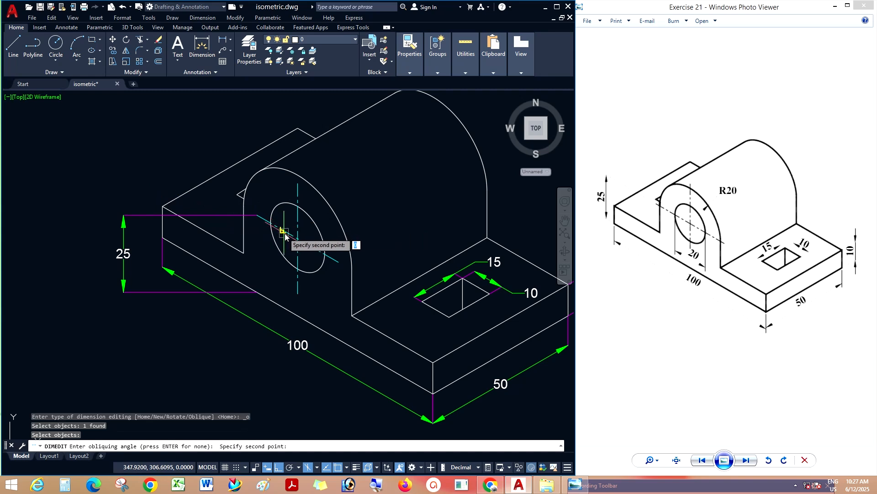
pyautogui.click(261, 226)
# Move the hole-height dimension line closer to the bracket along its oblique extension lines
pyautogui.click(137, 147)
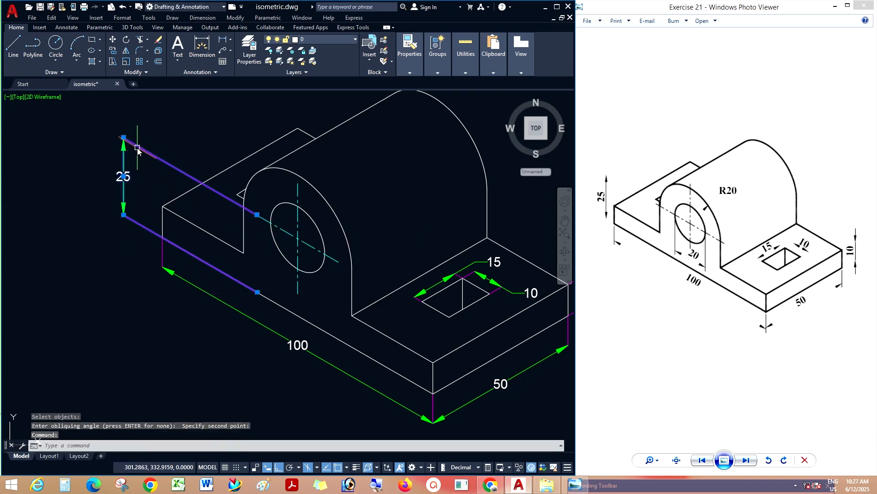
pyautogui.click(123, 138)
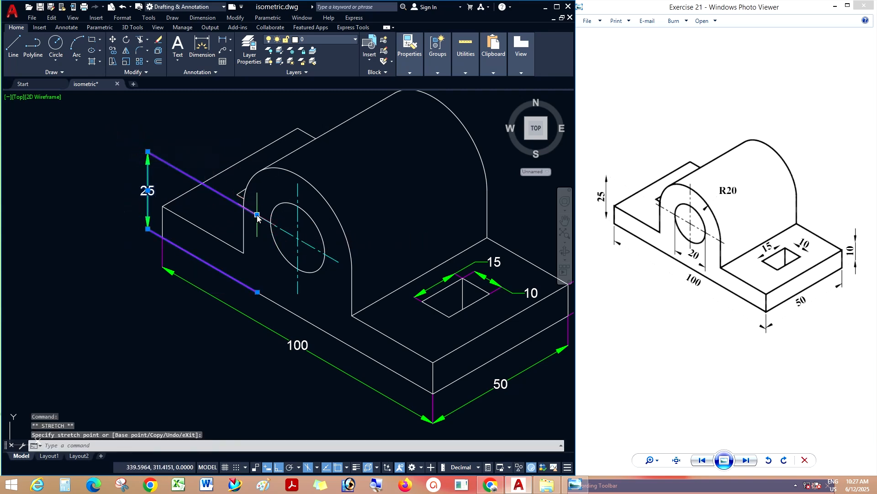
pyautogui.press('Escape')
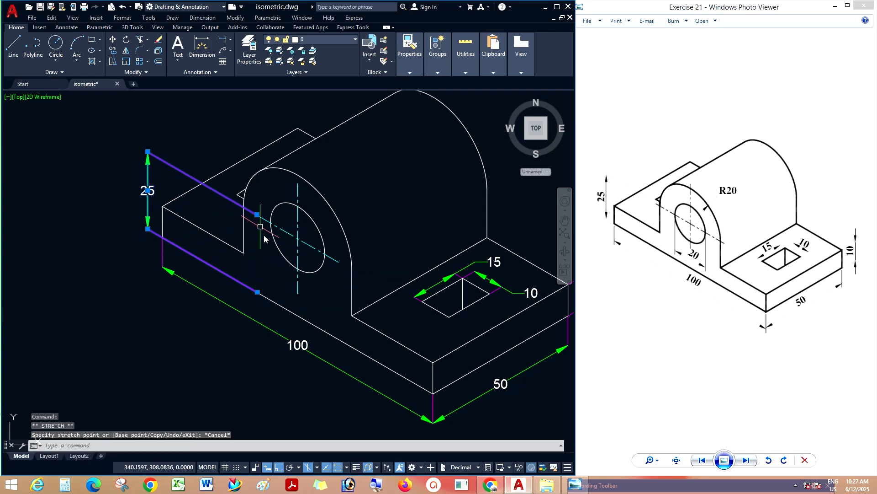
# Try to move the hole-height dimension's lower extension origin to the base's bottom corner, and undo that edit
pyautogui.click(256, 290)
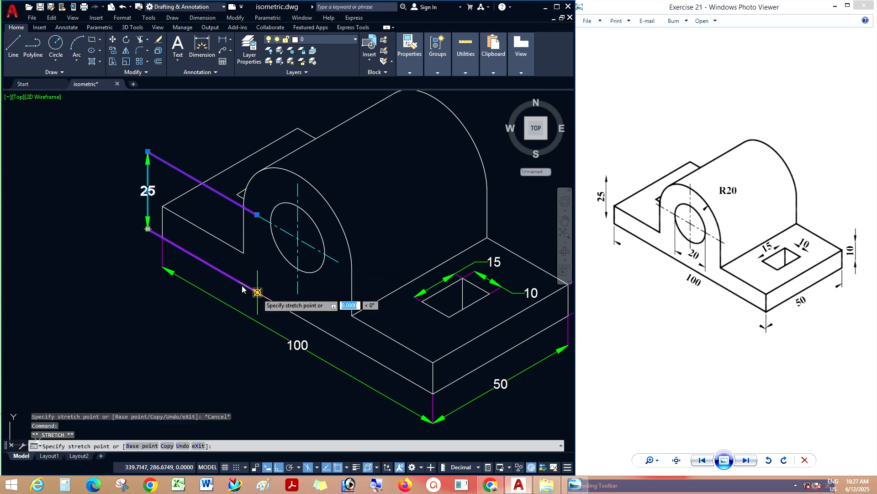
pyautogui.click(163, 237)
pyautogui.press('Escape')
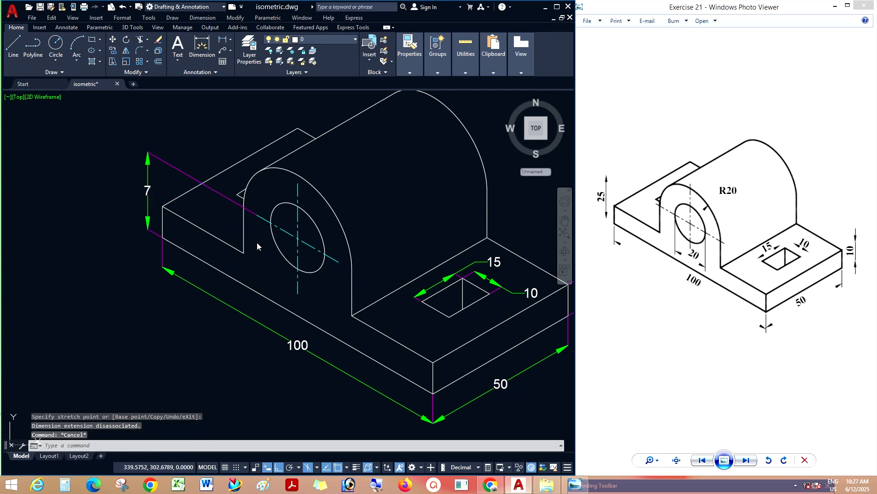
pyautogui.hotkey('ctrl', 'z')
pyautogui.scroll(-4, 202, 228)
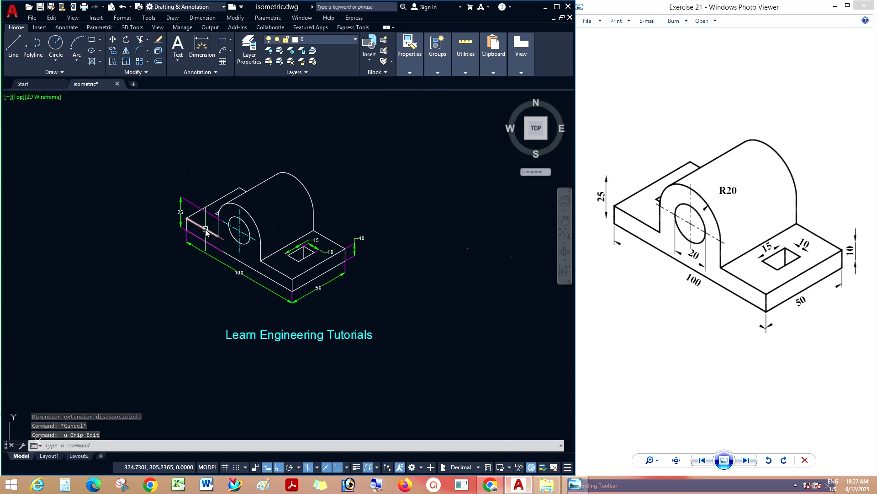
pyautogui.scroll(2, 215, 241)
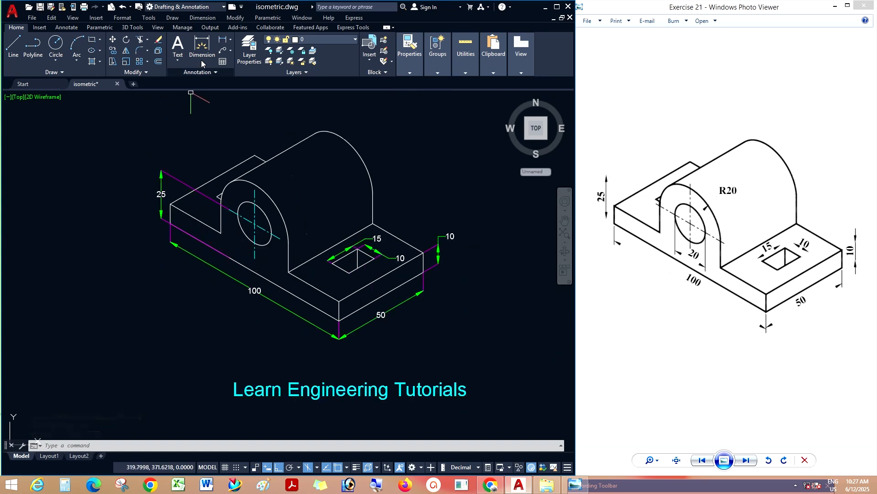
# Add an aligned dimension across the arch hole's width along the inclined centre line, placed below the hole
pyautogui.click(201, 19)
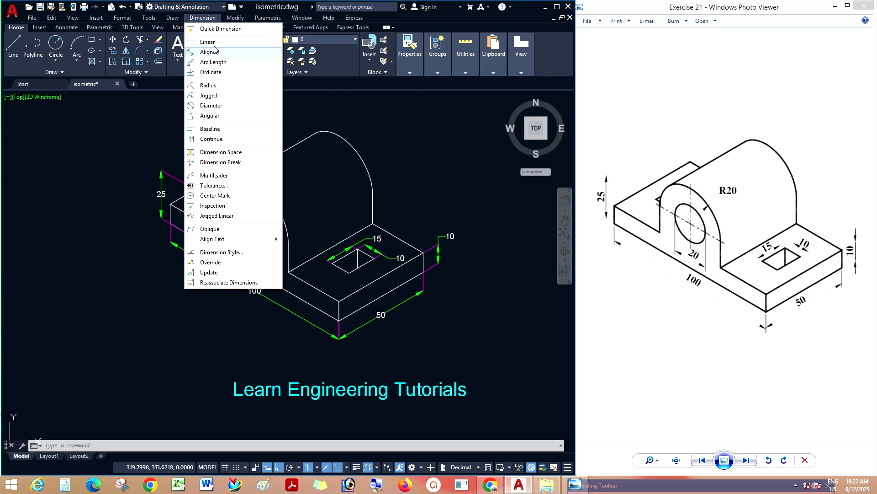
pyautogui.click(211, 52)
pyautogui.scroll(4, 222, 196)
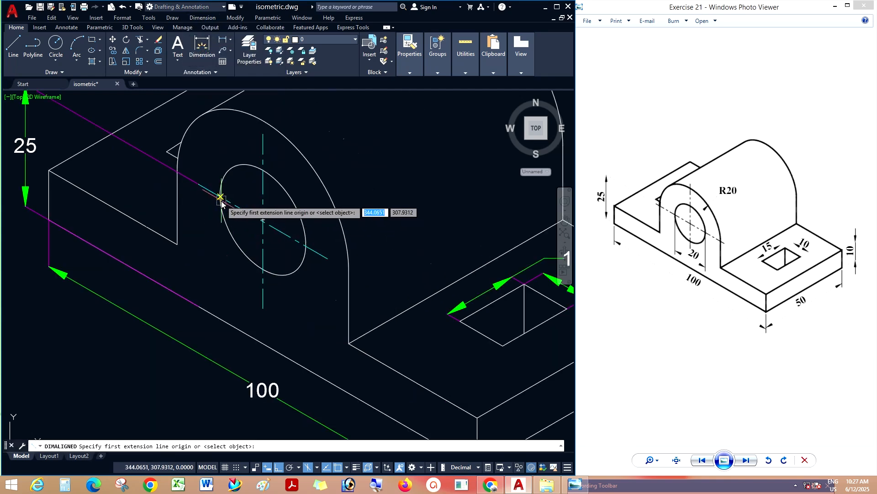
pyautogui.click(221, 197)
pyautogui.click(306, 248)
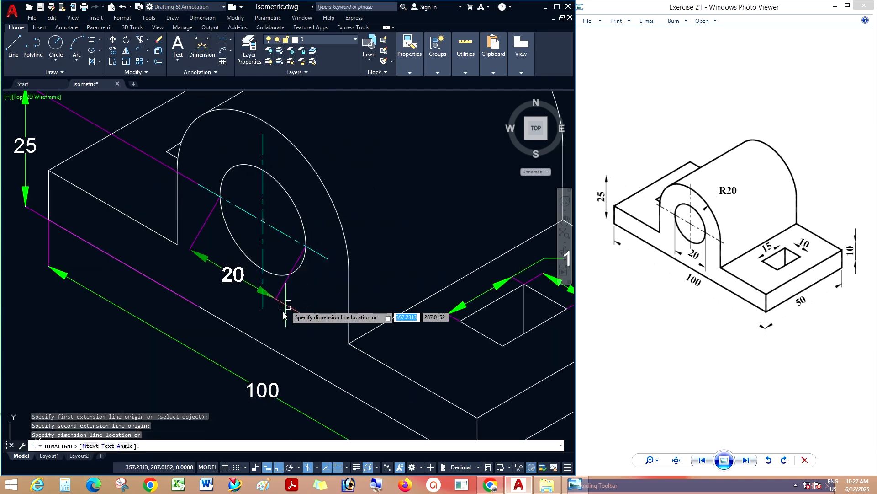
pyautogui.click(281, 325)
# Oblique the hole-width dimension so its extension lines run parallel to the hole's vertical centre line
pyautogui.click(201, 18)
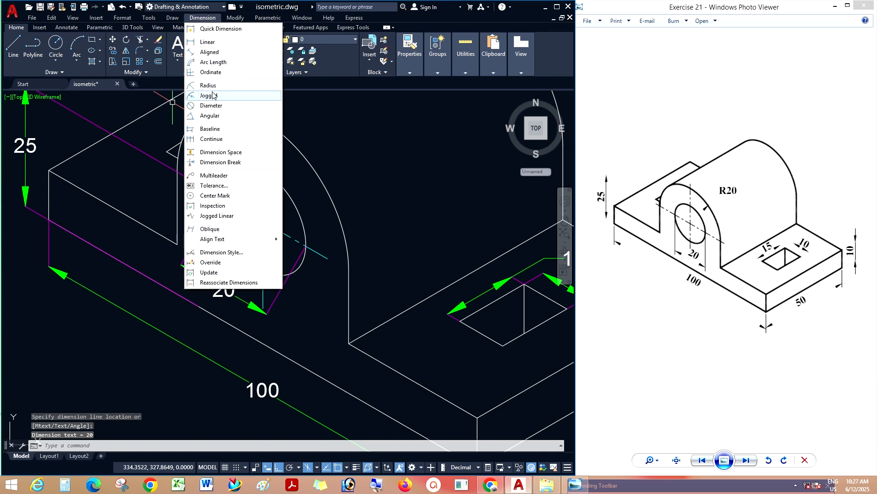
pyautogui.click(210, 229)
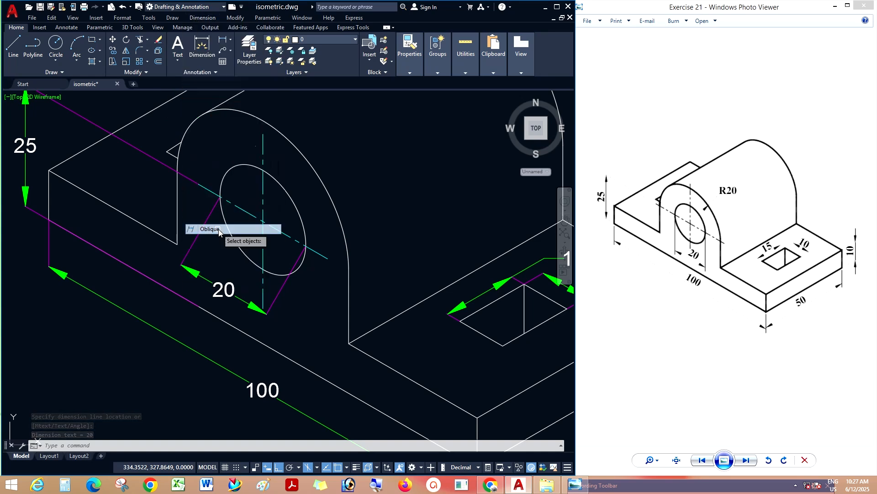
pyautogui.click(276, 296)
pyautogui.press('Return')
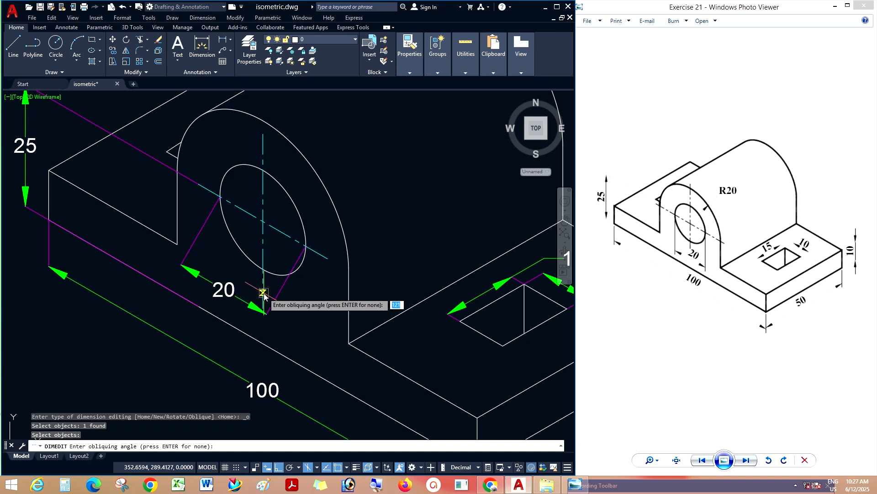
pyautogui.click(263, 297)
pyautogui.click(268, 273)
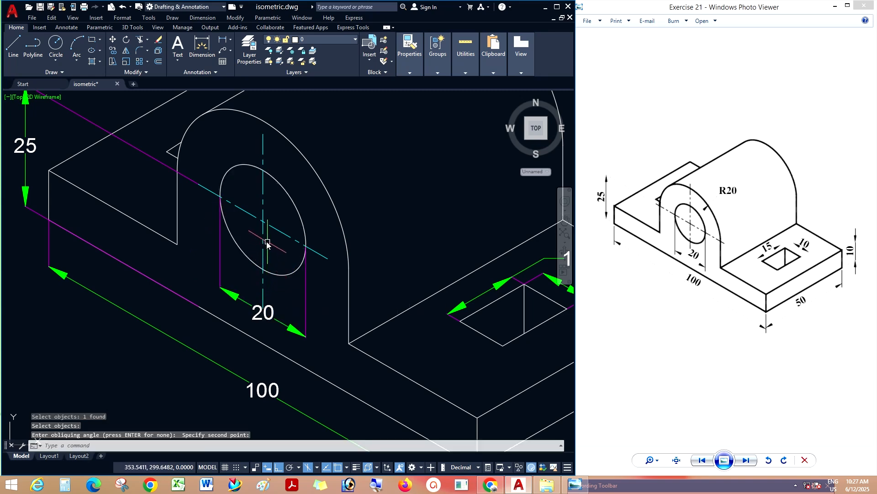
pyautogui.scroll(-1, 265, 243)
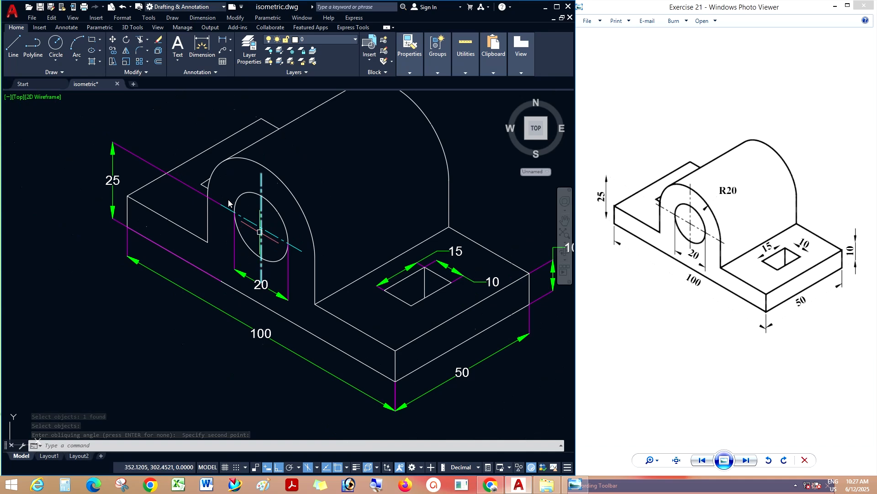
# Add a multileader reading R20 from the front arch's outer edge straight up, with a text height of 3
pyautogui.click(202, 18)
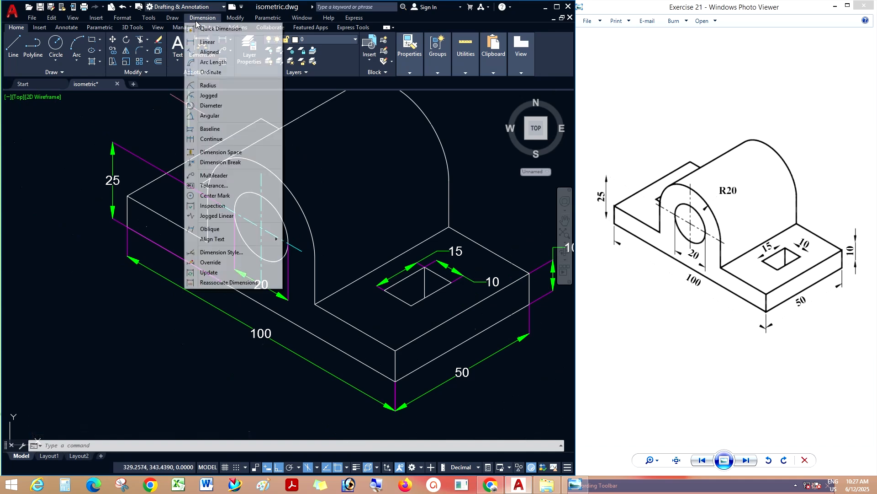
pyautogui.click(224, 175)
pyautogui.click(283, 179)
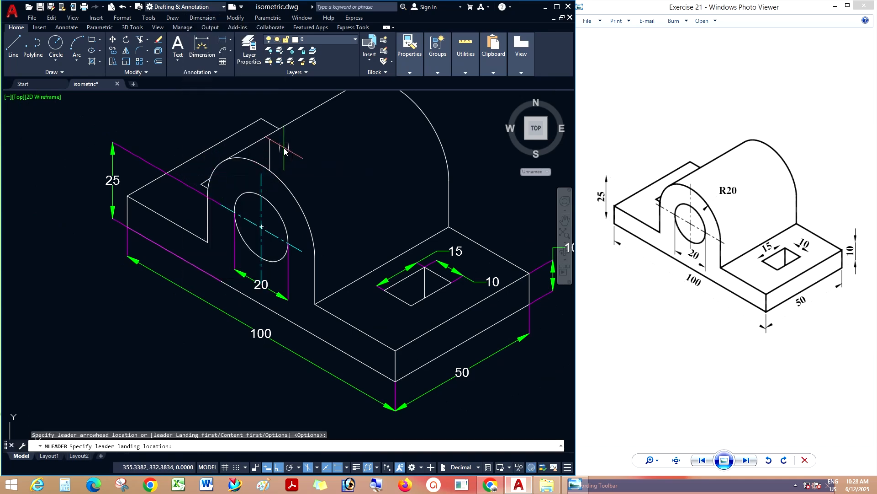
pyautogui.click(284, 149)
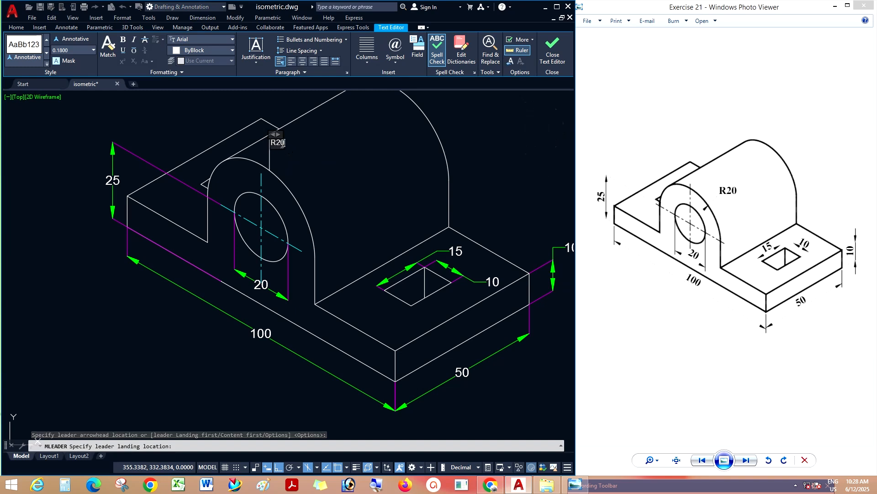
pyautogui.hotkey('ctrl', 'a')
pyautogui.click(66, 50)
pyautogui.write('3')
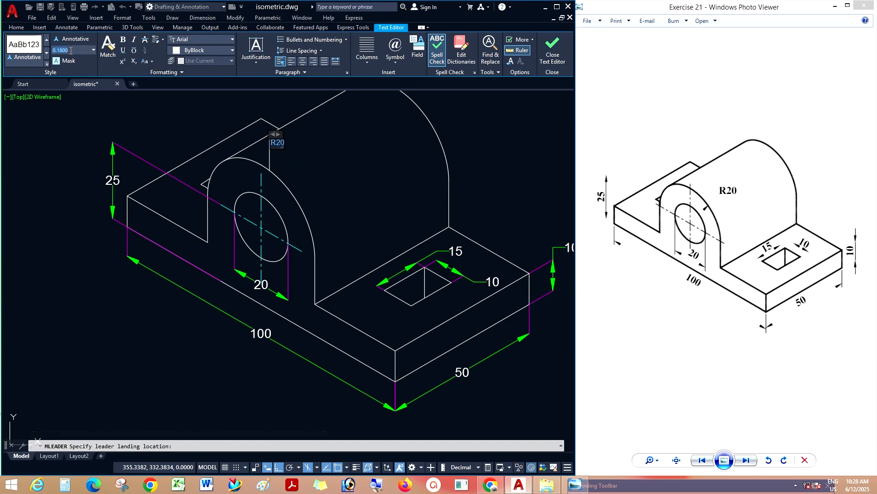
pyautogui.press('Return')
pyautogui.click(553, 48)
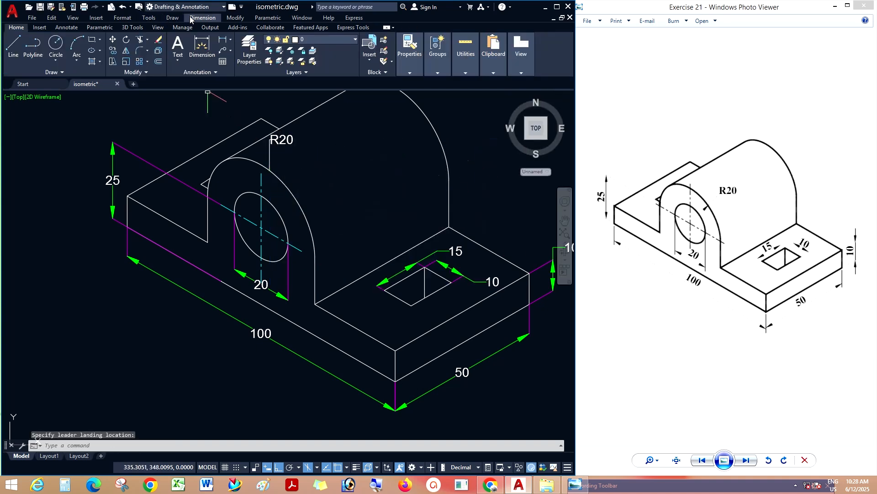
pyautogui.click(125, 19)
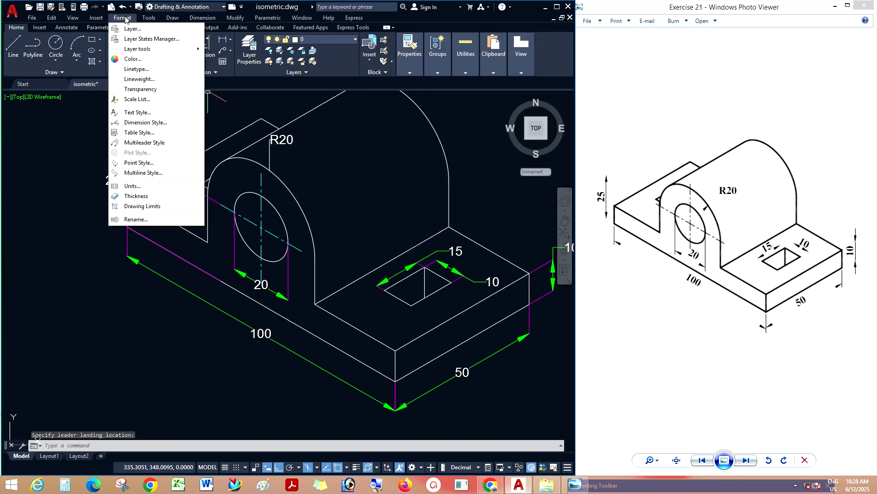
pyautogui.click(153, 172)
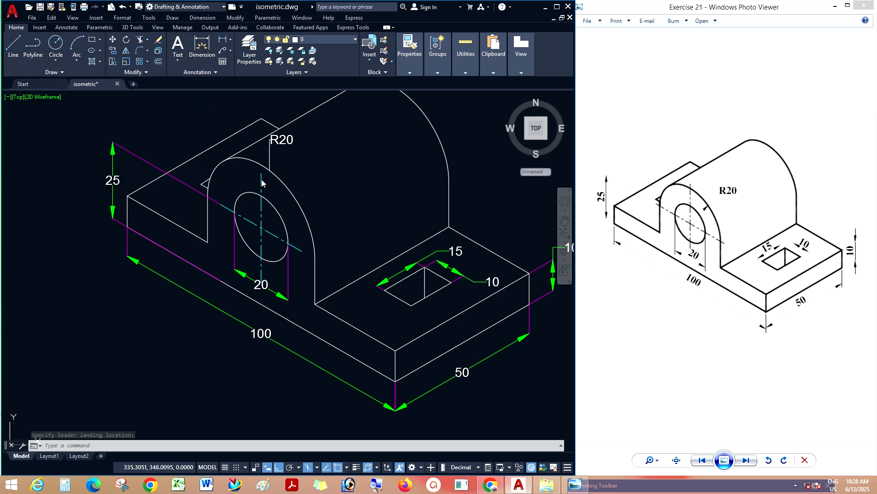
pyautogui.click(248, 186)
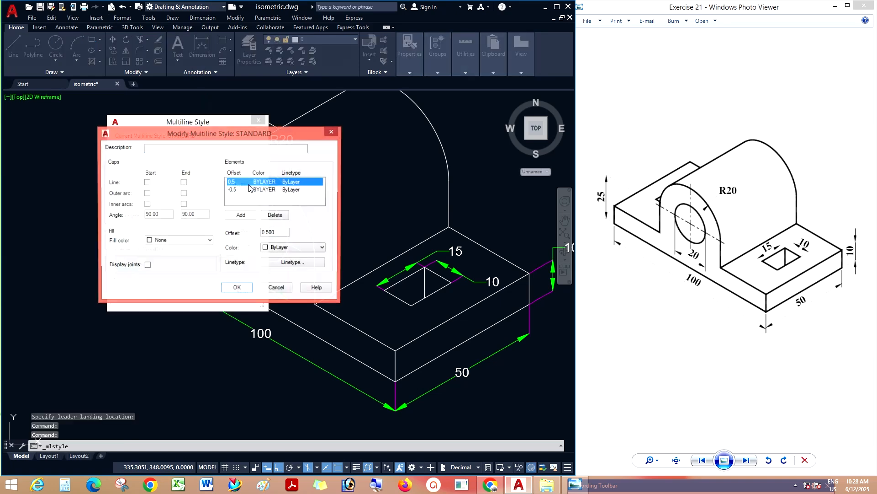
pyautogui.click(332, 132)
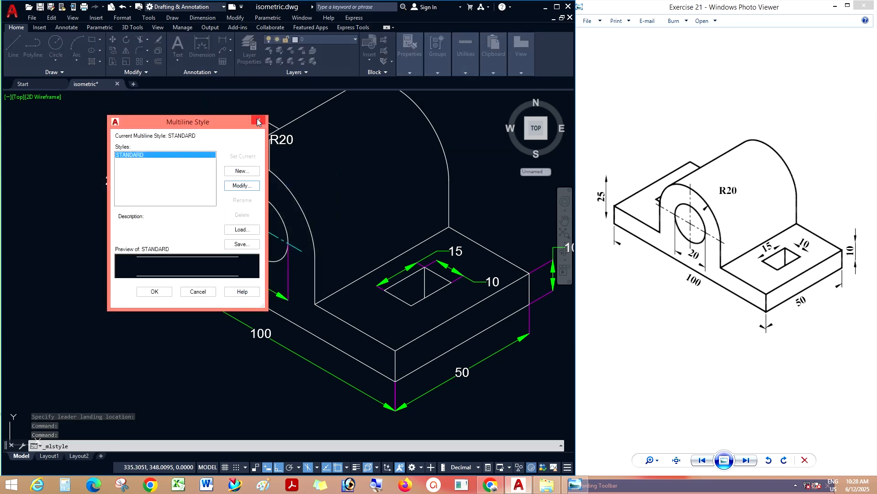
pyautogui.click(259, 120)
# Modify the Standard multileader style, setting its arrowhead size to 10
pyautogui.click(123, 18)
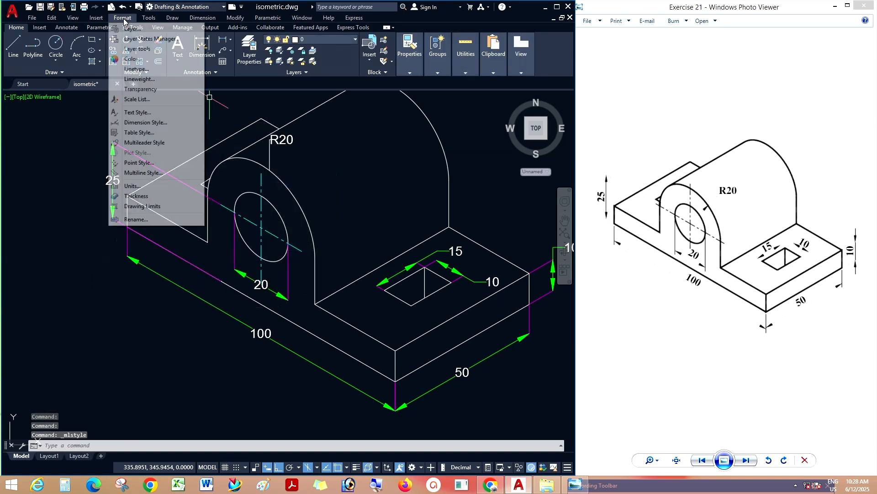
pyautogui.click(157, 143)
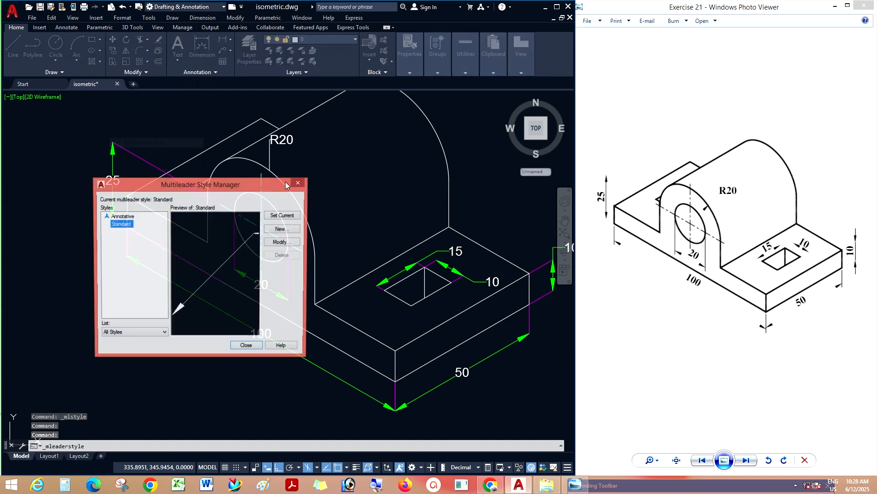
pyautogui.click(283, 229)
pyautogui.click(256, 237)
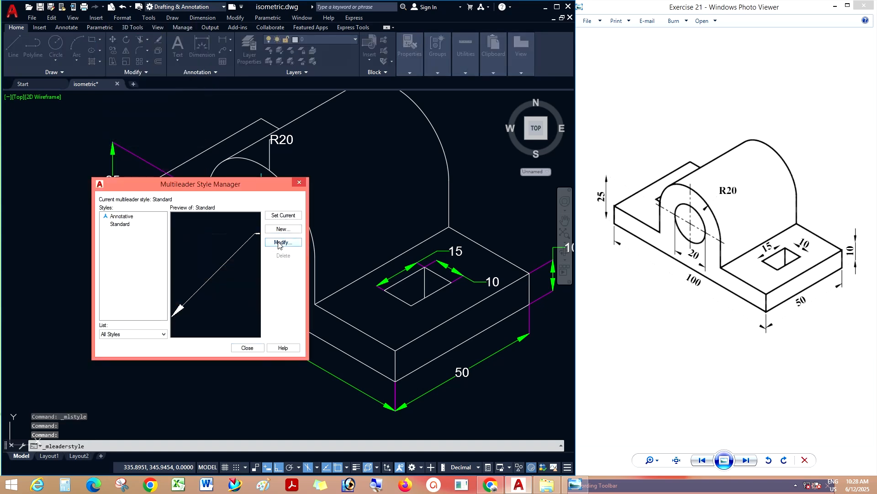
pyautogui.click(283, 242)
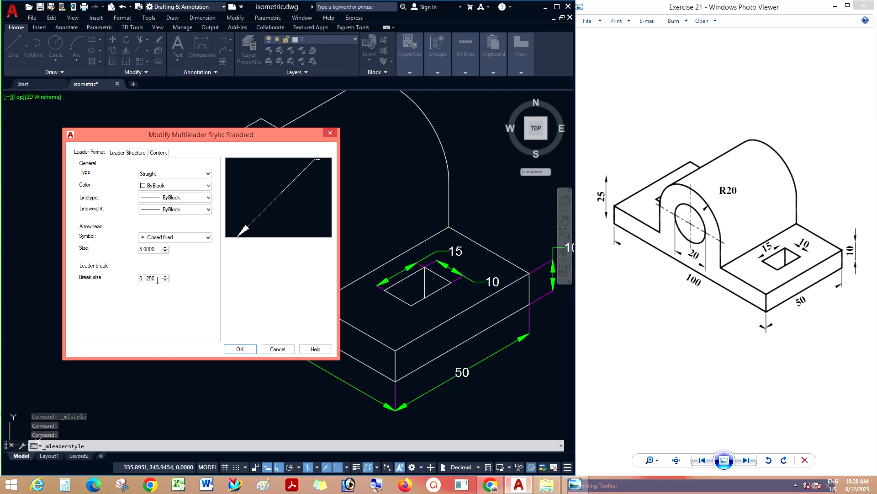
pyautogui.click(130, 152)
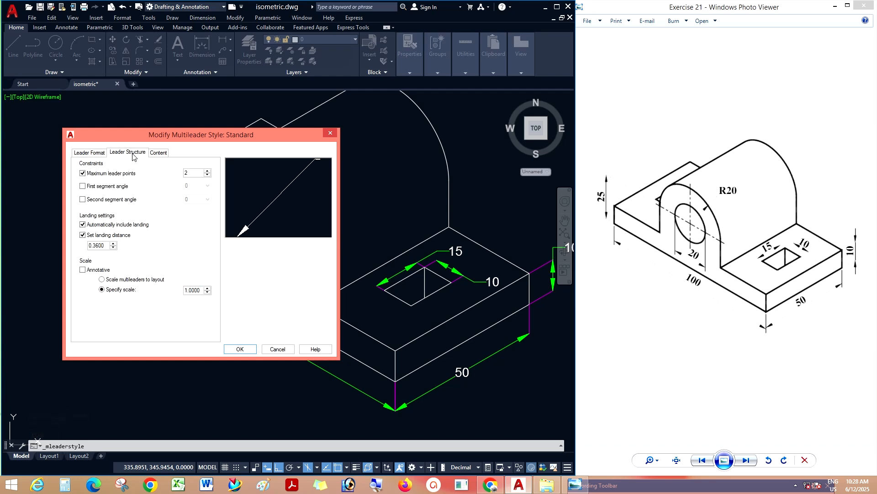
pyautogui.click(93, 153)
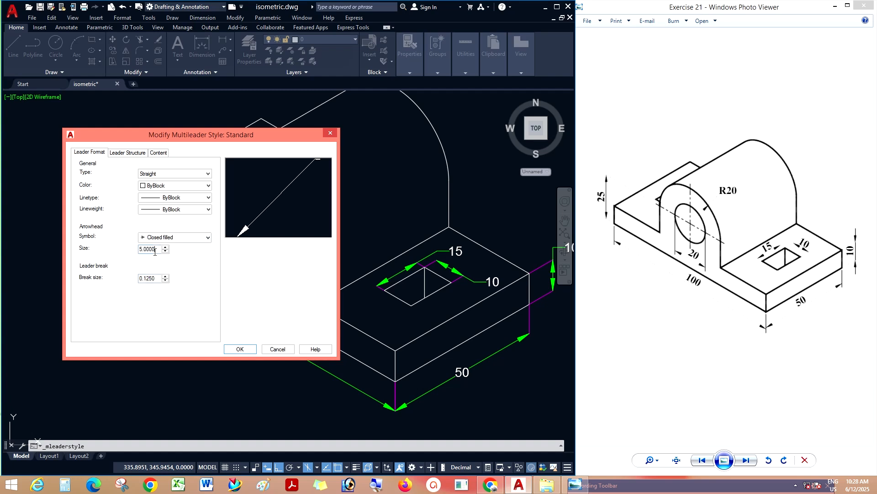
pyautogui.write('10')
pyautogui.click(239, 349)
pyautogui.click(249, 348)
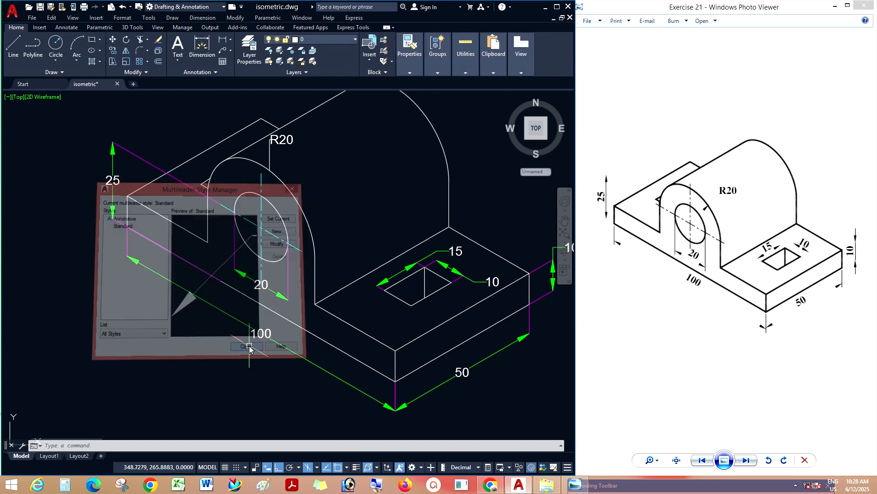
pyautogui.scroll(2, 273, 154)
pyautogui.scroll(-2, 273, 153)
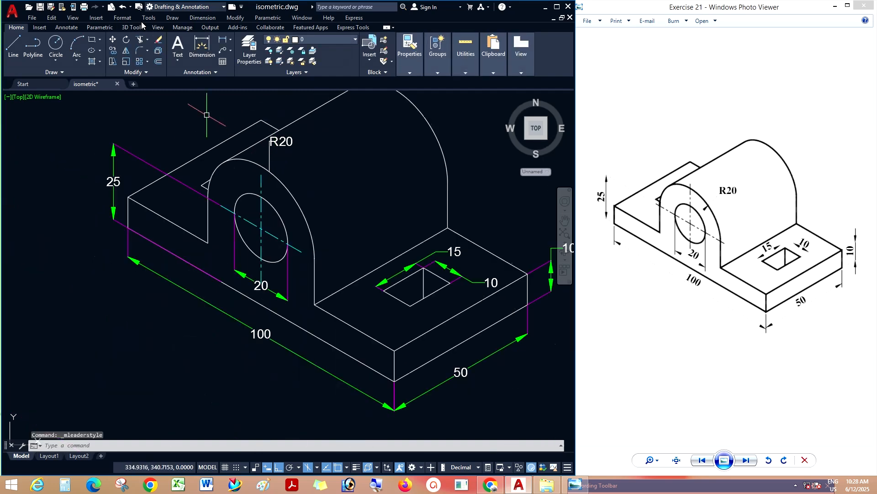
# Review the Standard multileader style's arrowhead, landing and scale settings, and leave it without changes
pyautogui.click(126, 18)
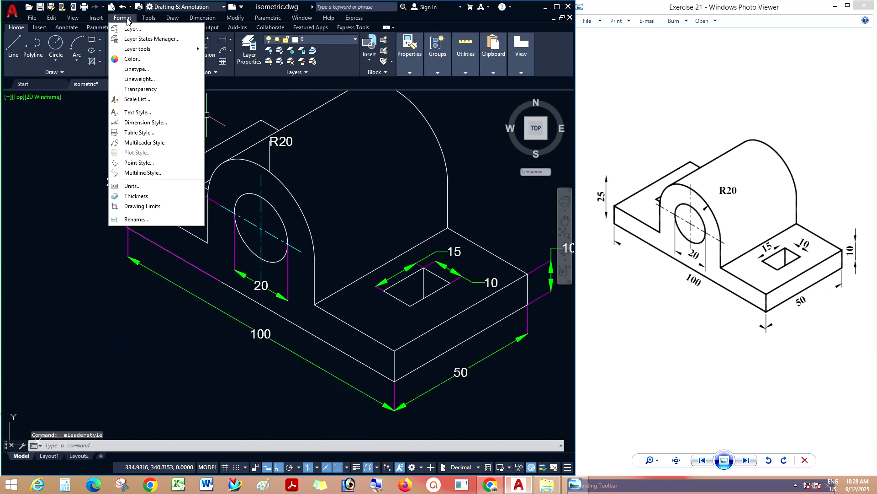
pyautogui.click(157, 142)
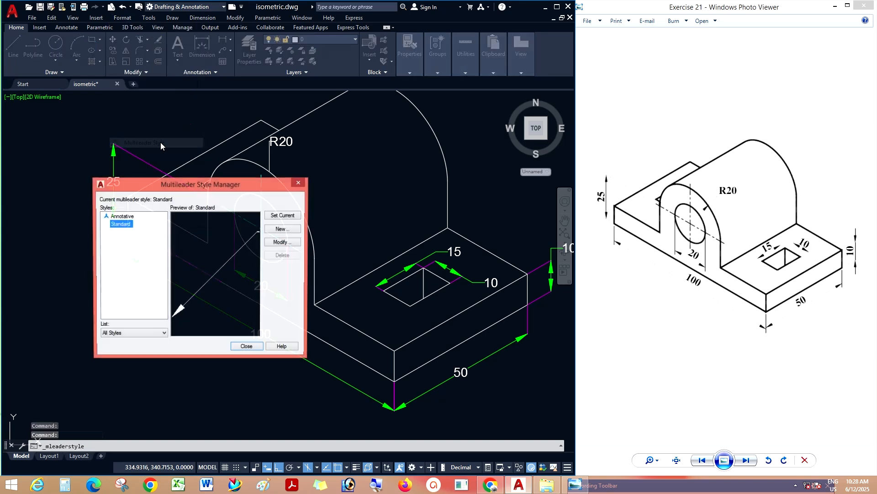
pyautogui.click(284, 242)
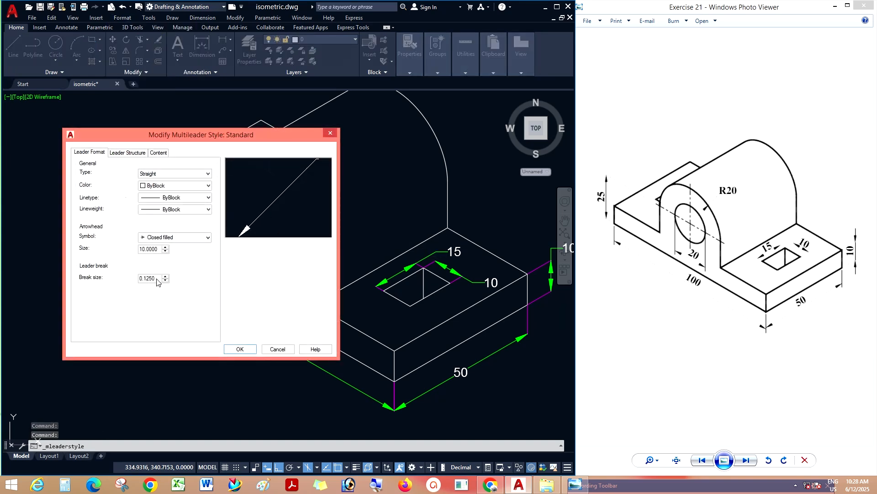
pyautogui.click(124, 152)
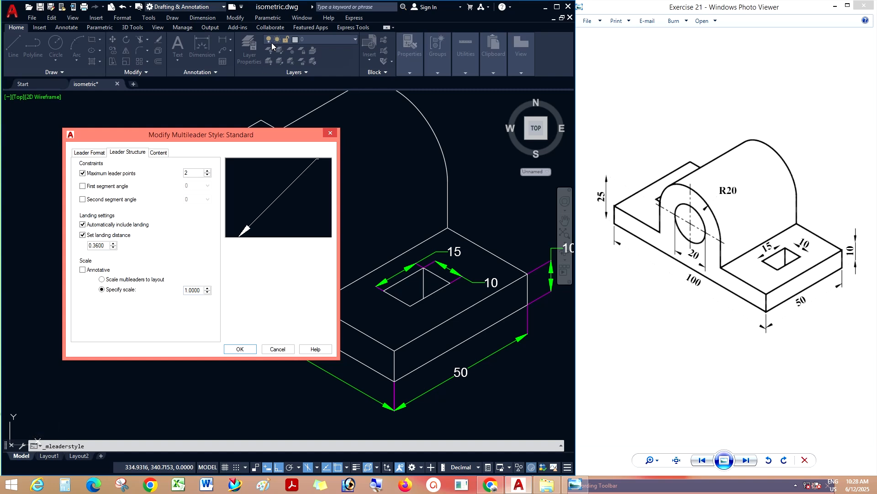
pyautogui.click(96, 155)
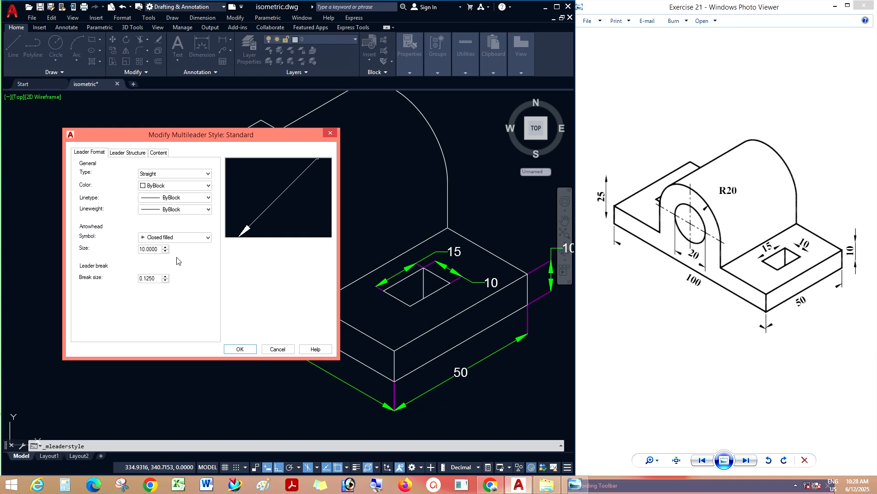
pyautogui.click(181, 237)
pyautogui.click(181, 237)
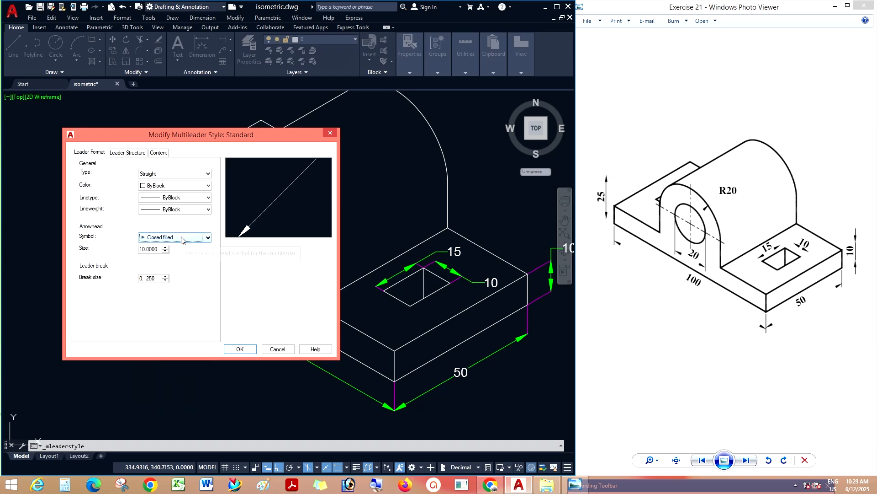
pyautogui.click(330, 133)
pyautogui.click(288, 175)
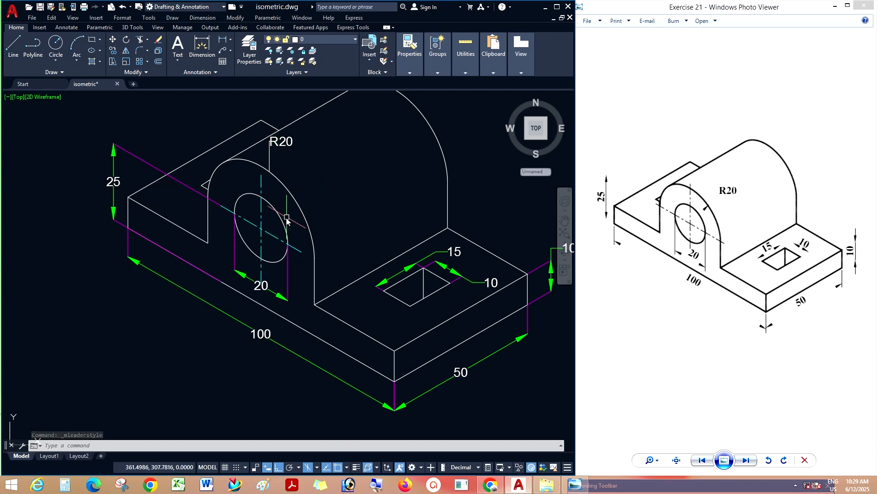
# Stretch the R20 multileader's text to the right, giving it a slanted leader line from the arch edge and a horizontal landing
pyautogui.scroll(-2, 287, 219)
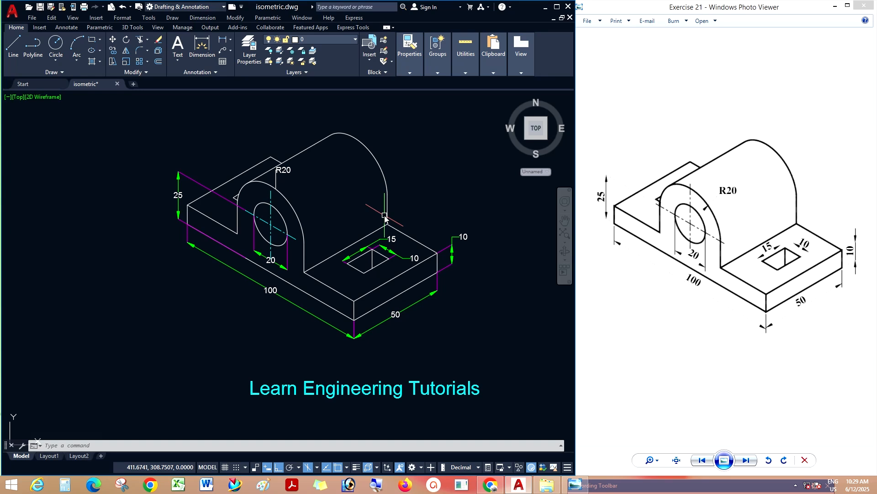
pyautogui.scroll(4, 264, 172)
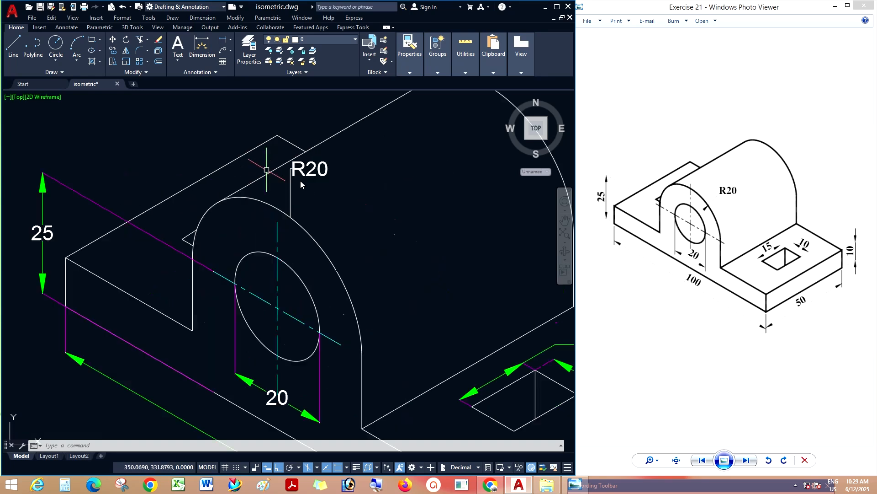
pyautogui.click(292, 174)
pyautogui.click(295, 164)
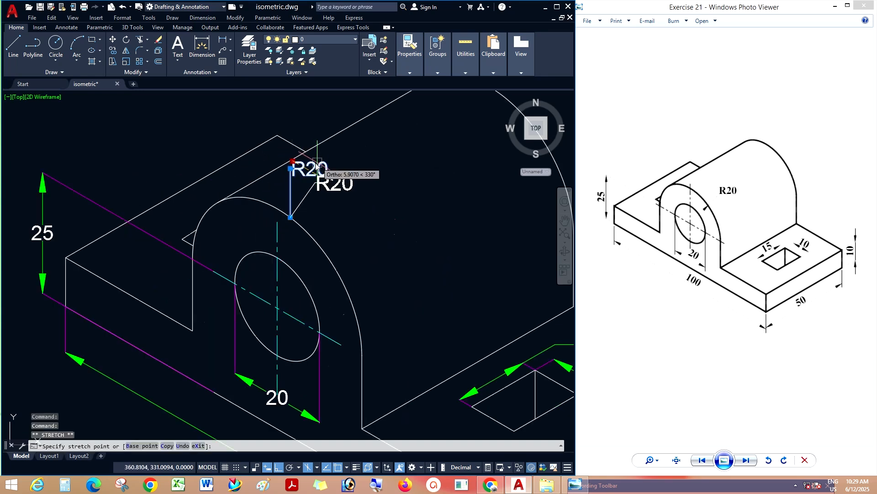
pyautogui.click(356, 170)
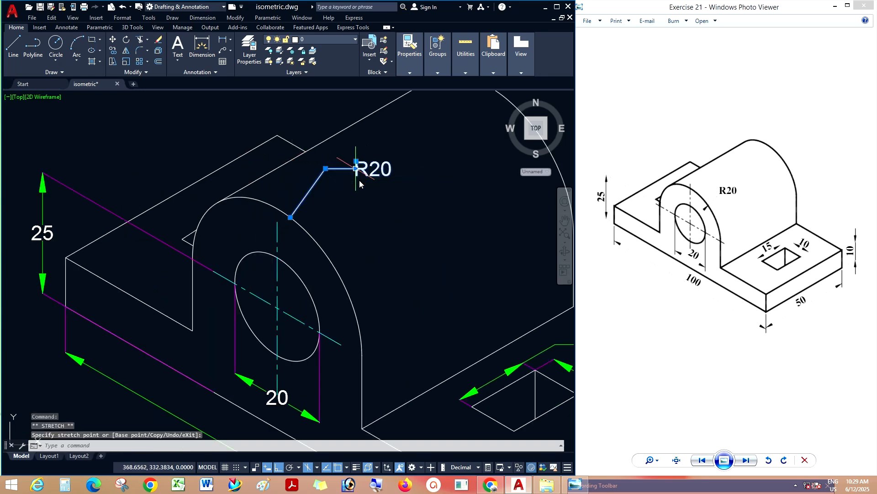
pyautogui.press('Escape')
pyautogui.scroll(4, 281, 223)
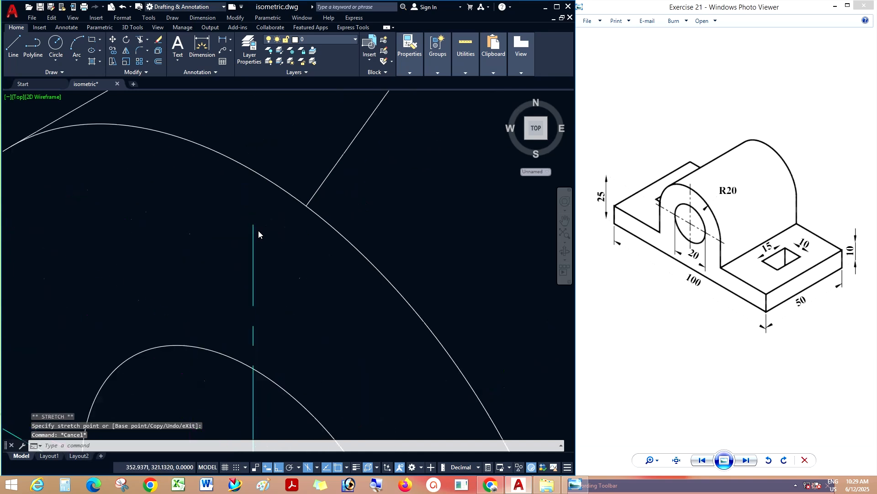
pyautogui.scroll(-7, 259, 227)
pyautogui.scroll(2, 284, 279)
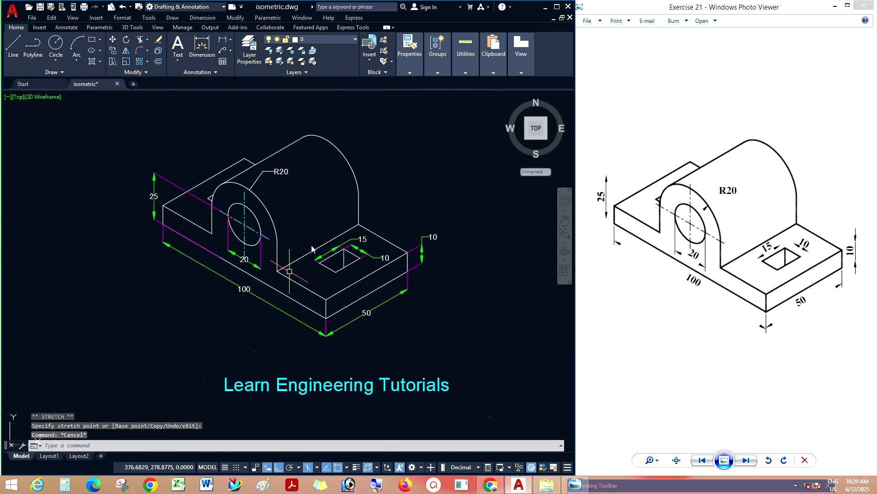
pyautogui.click(796, 485)
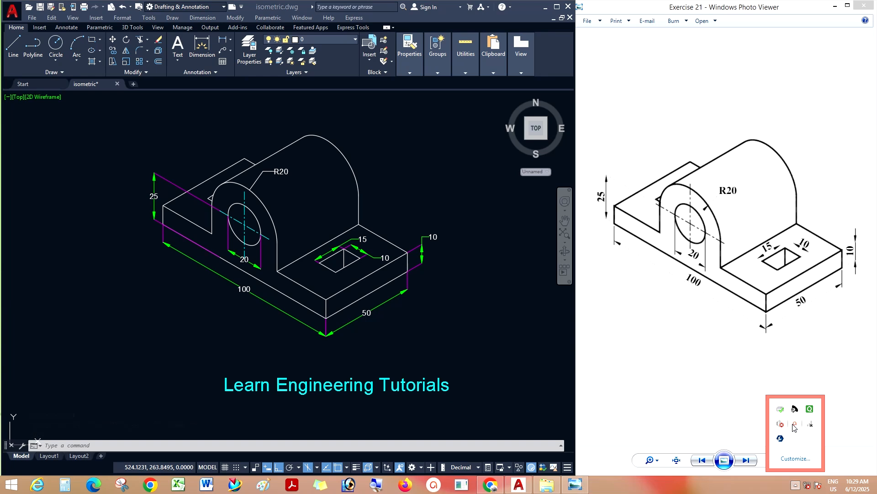
pyautogui.click(720, 493)
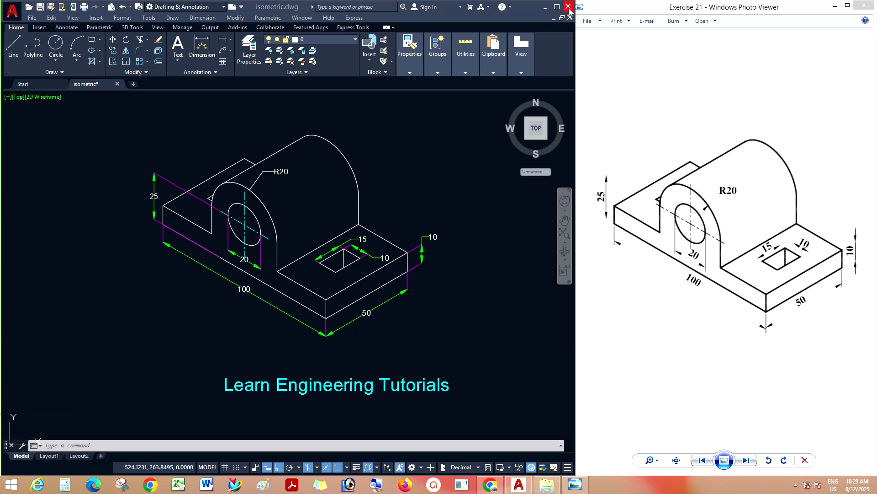
# Close the Exercise 21 reference image
pyautogui.click(865, 5)
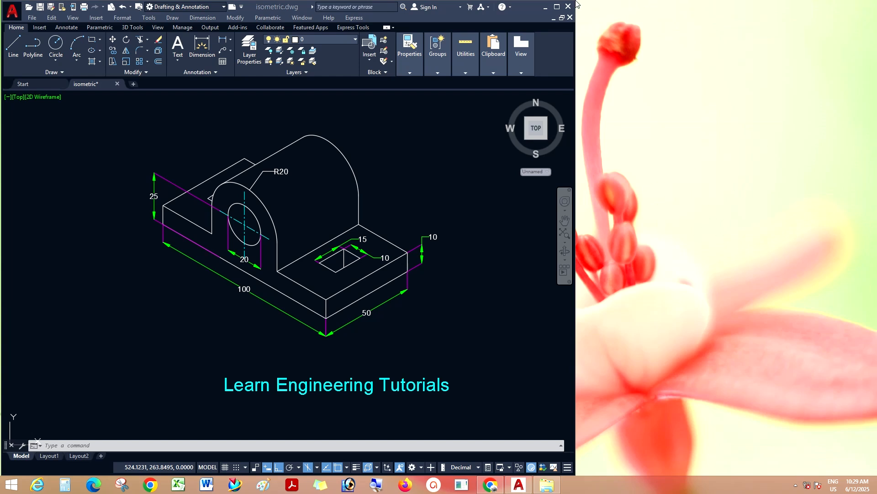